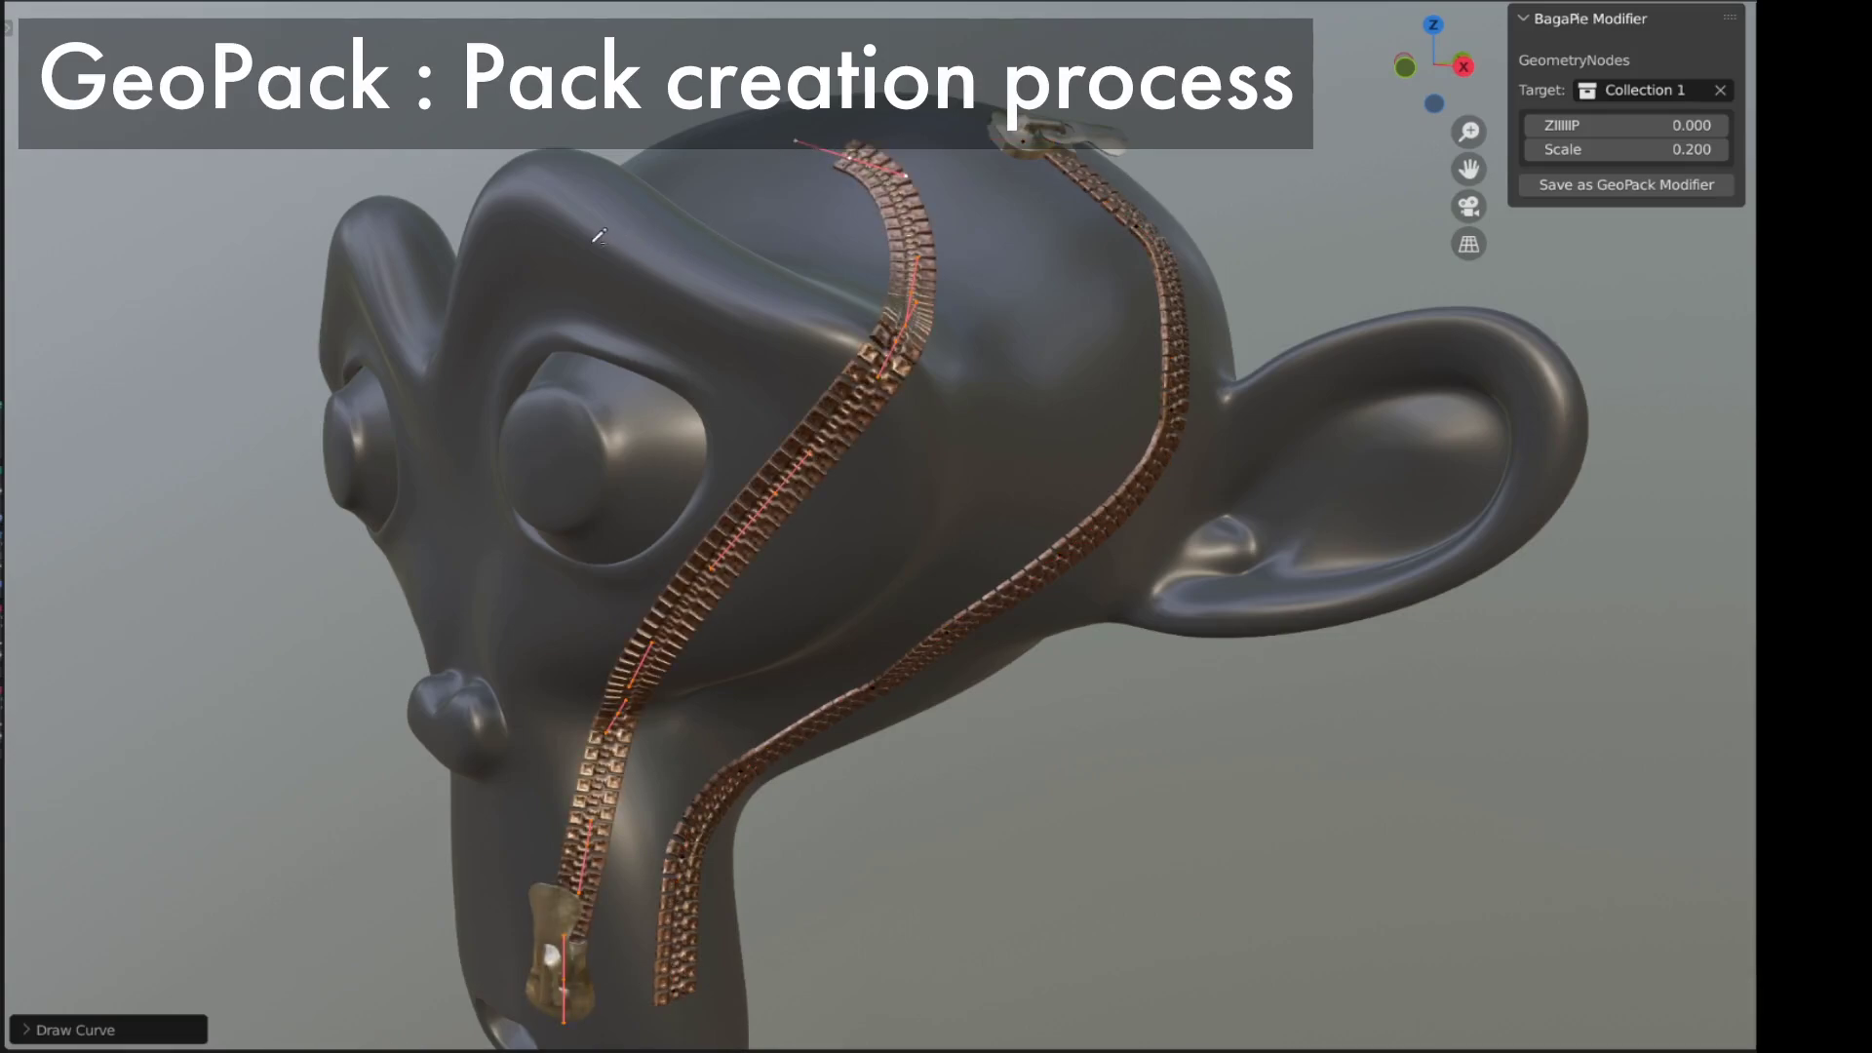
- Draw a zipper curve on the monkey head from the brow around the eye and adjust its ZIIIIP value
mouse_move(605, 242)
mouse_down()
mouse_move(515, 291)
mouse_move(462, 378)
mouse_move(450, 501)
mouse_move(482, 638)
mouse_move(536, 698)
mouse_up()
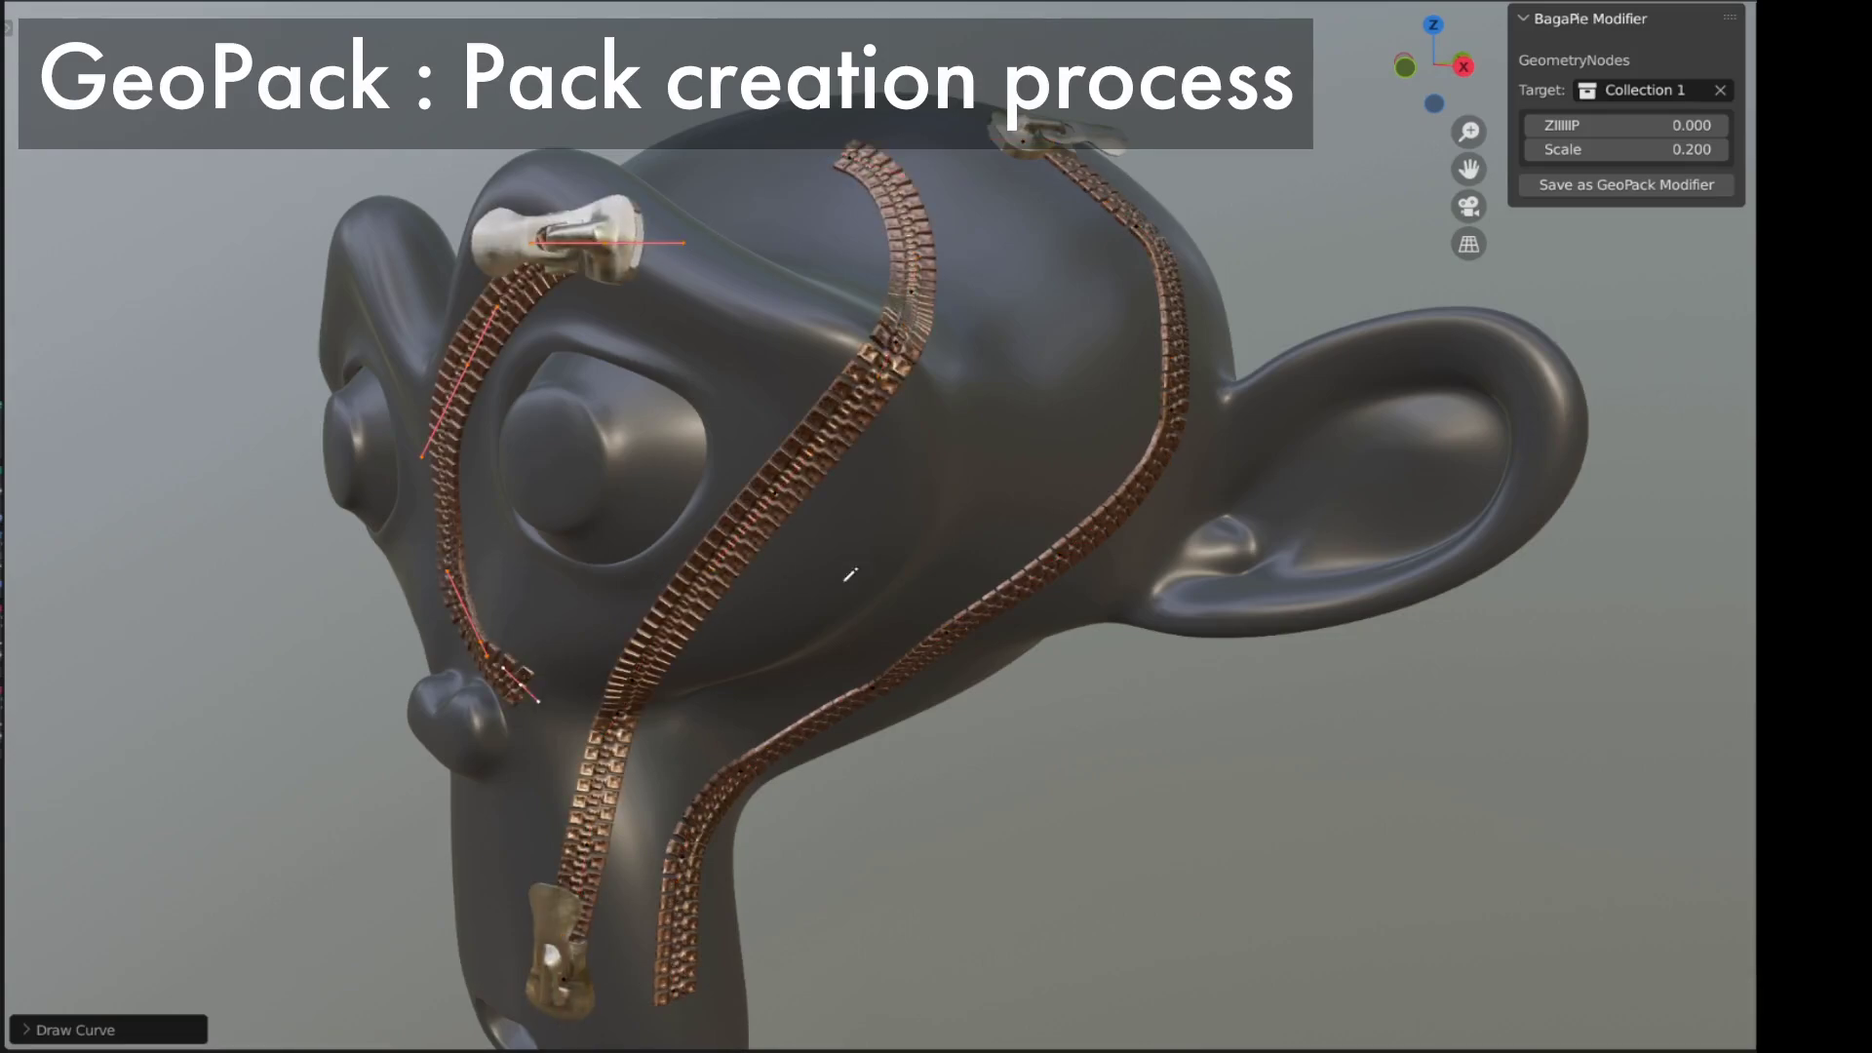
drag(1599, 125, 1542, 125)
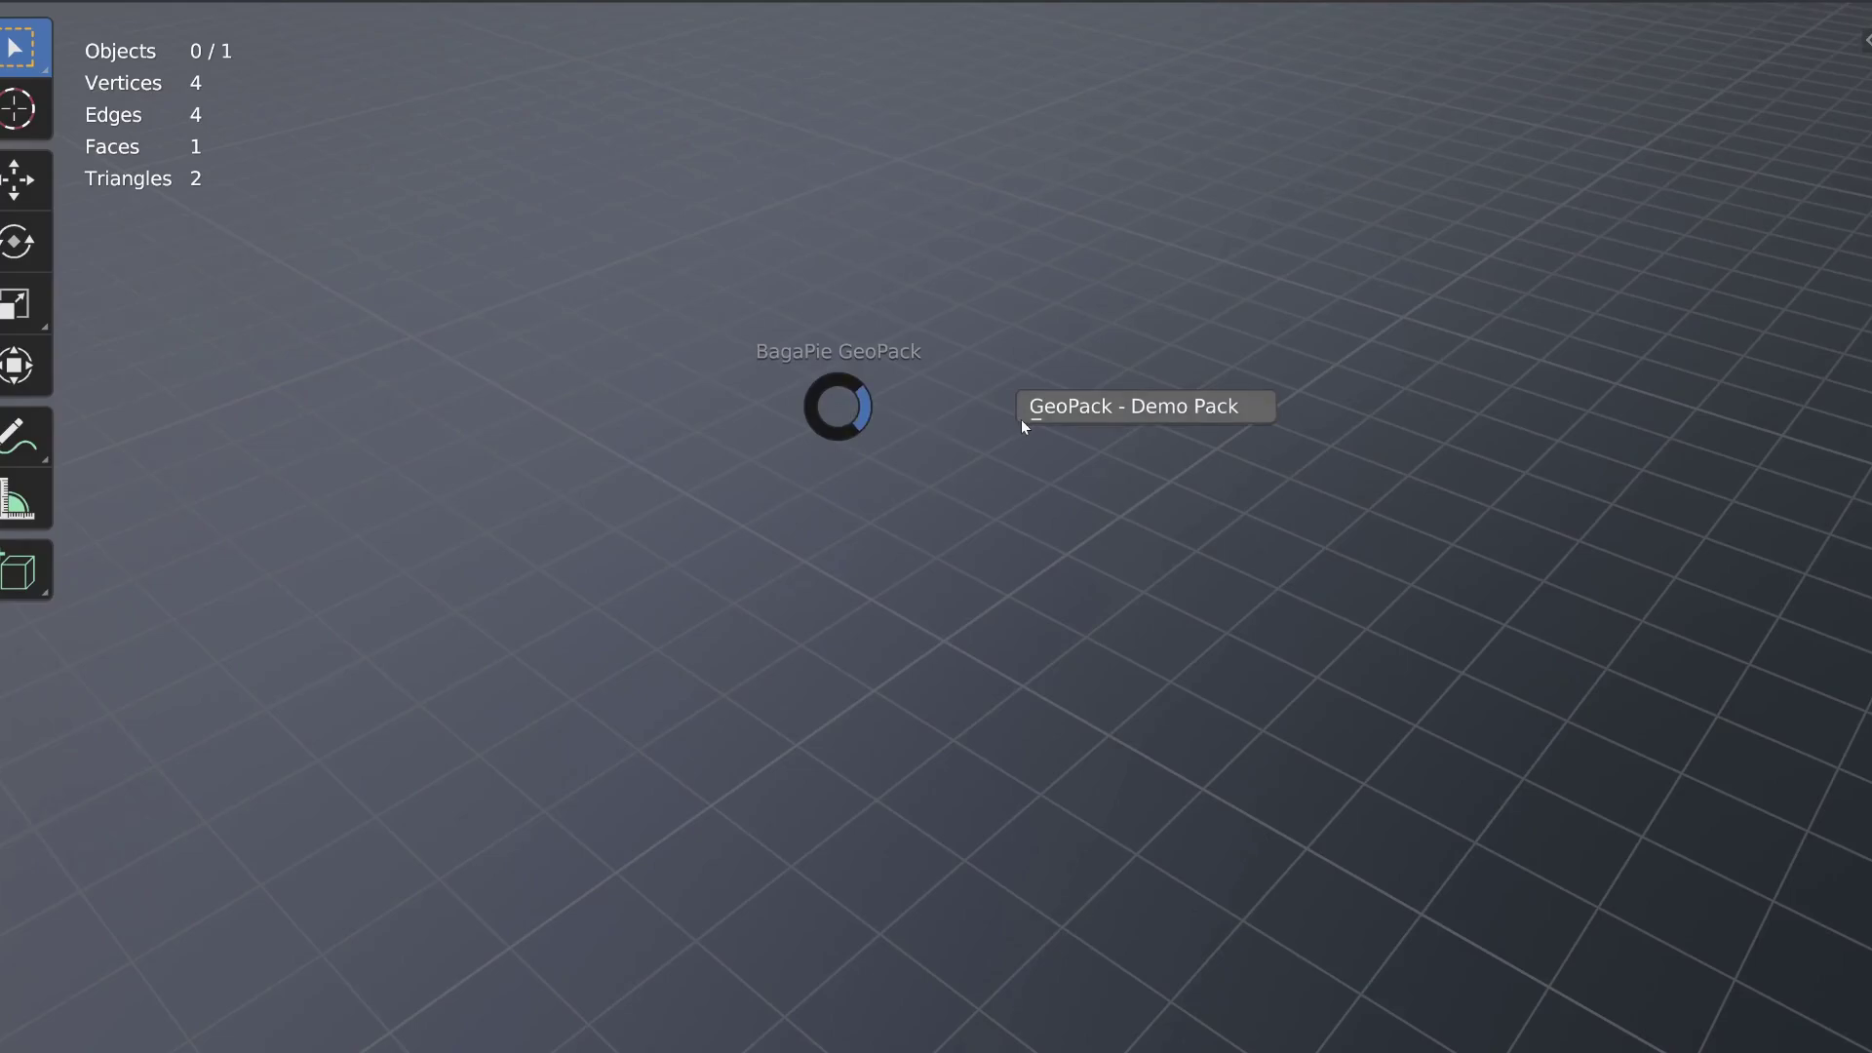
- Add an Edge to BeamWire Draw object from the GeoPack - Demo Pack and draw a box on the grid
click(1061, 418)
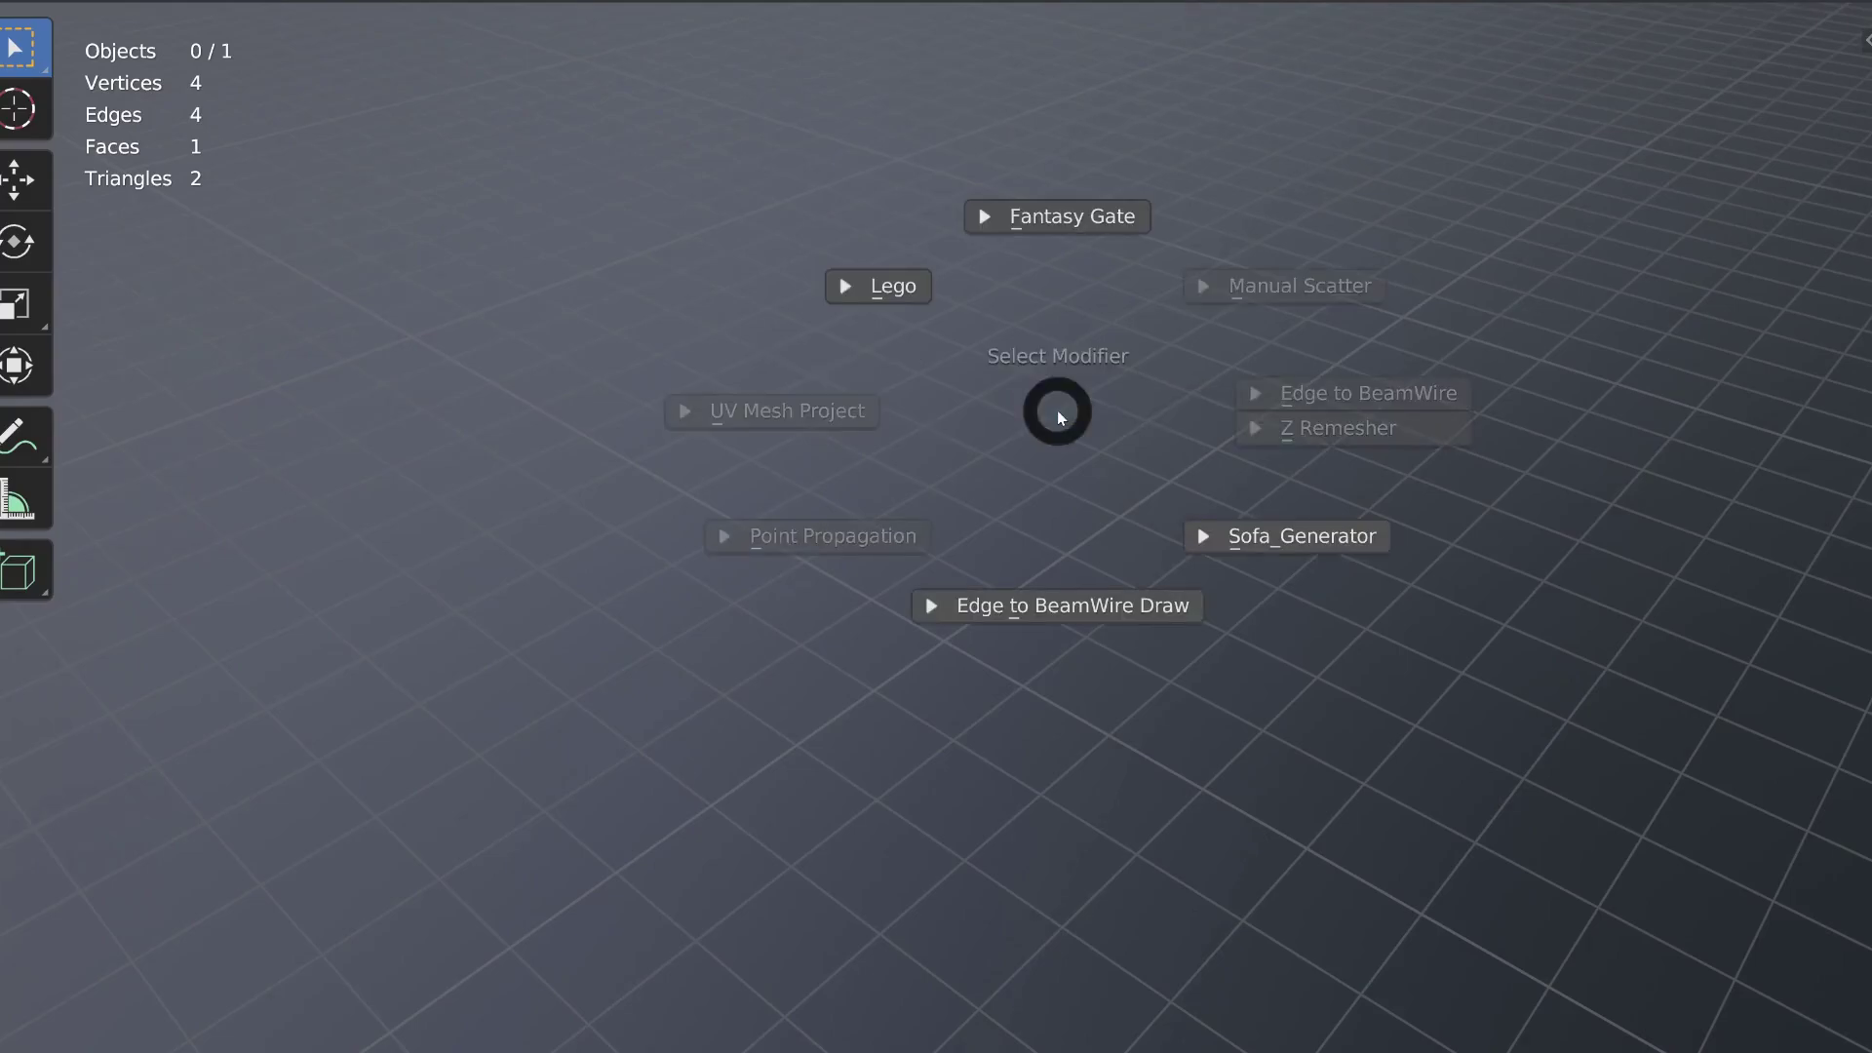
click(1038, 612)
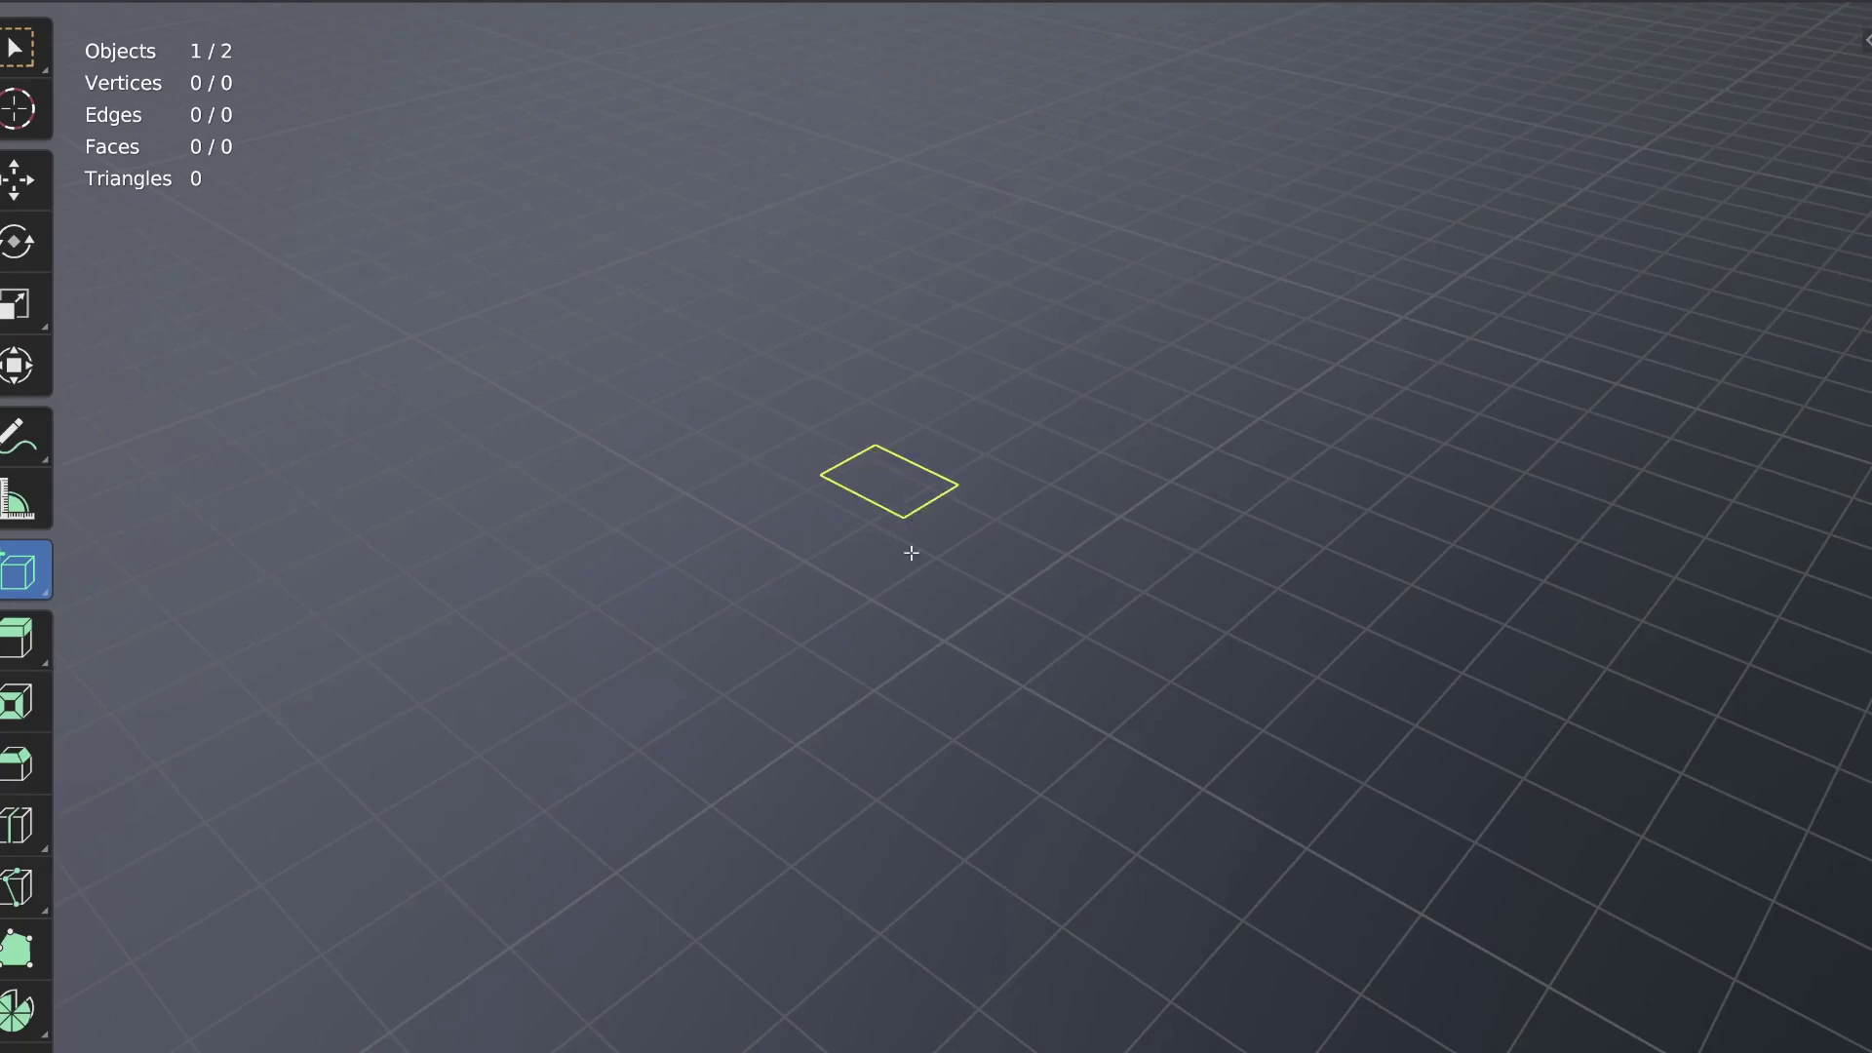
drag(910, 552, 1049, 877)
click(1082, 521)
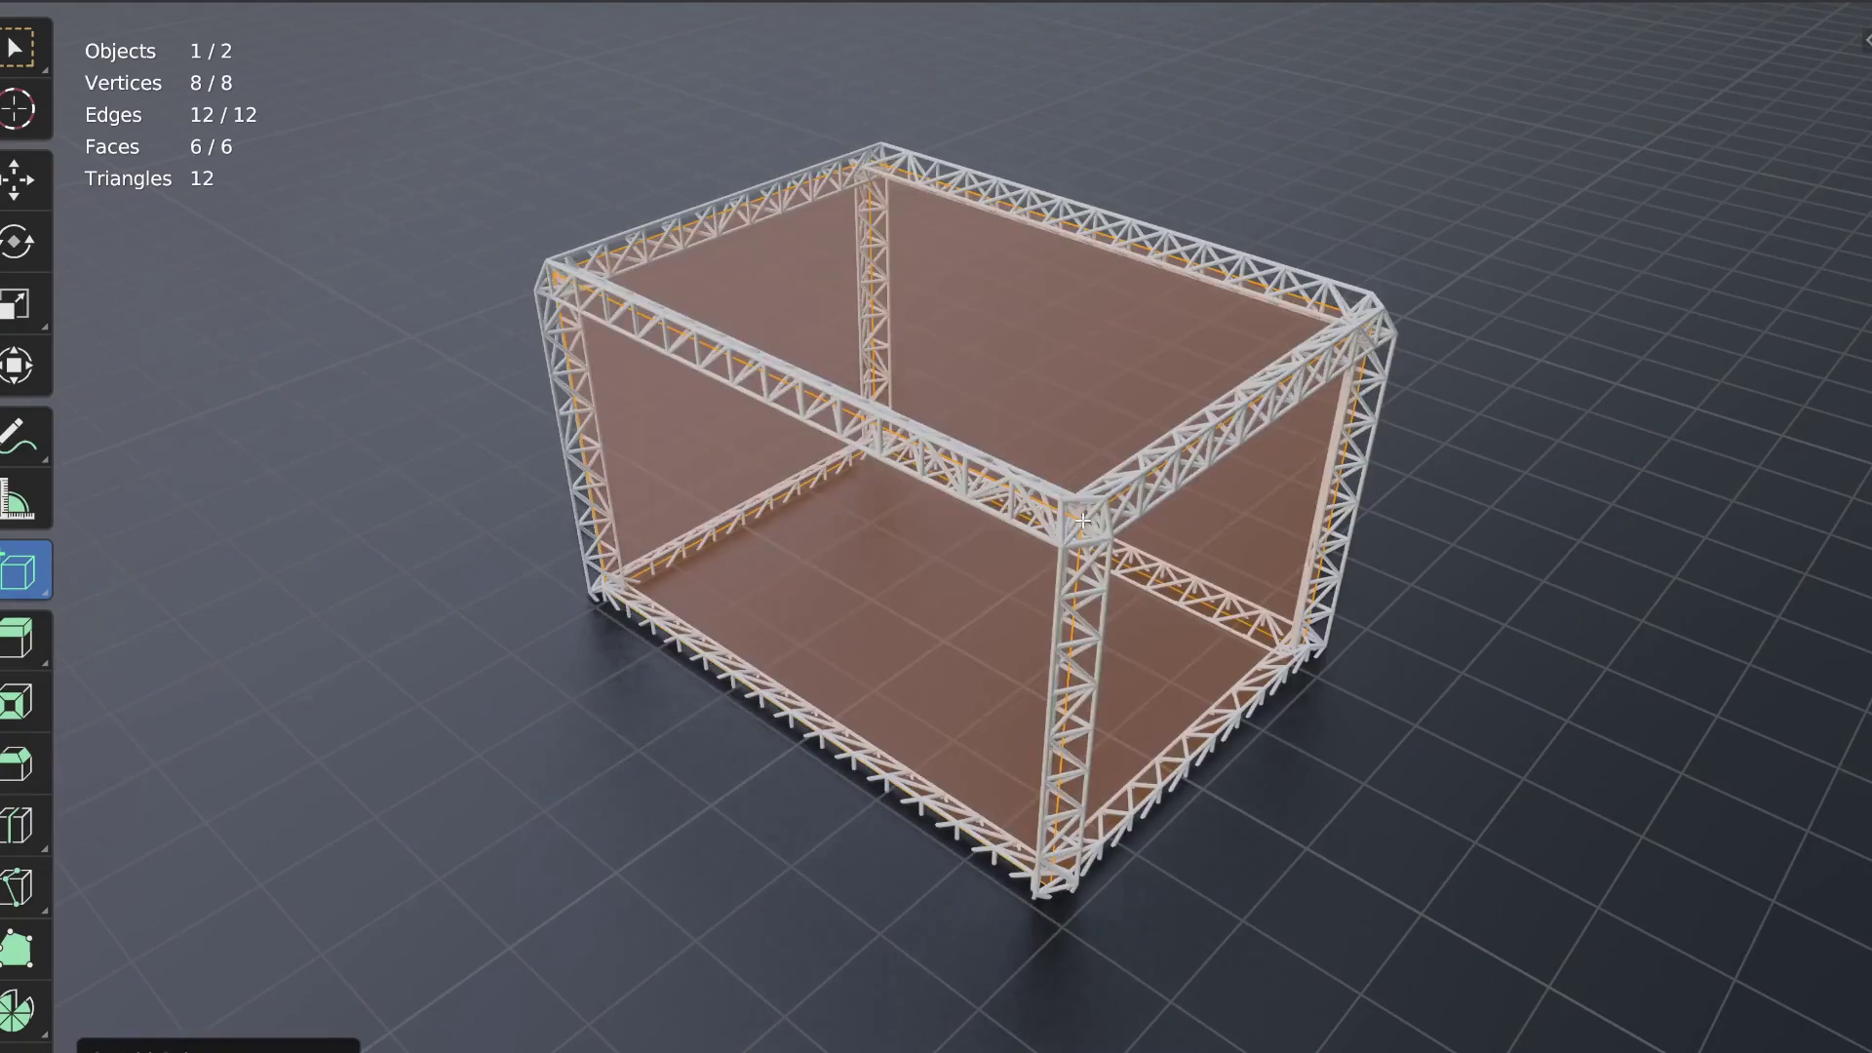
- Extrude the box's near end face outward and add two loop cuts across the original box section
click(1270, 526)
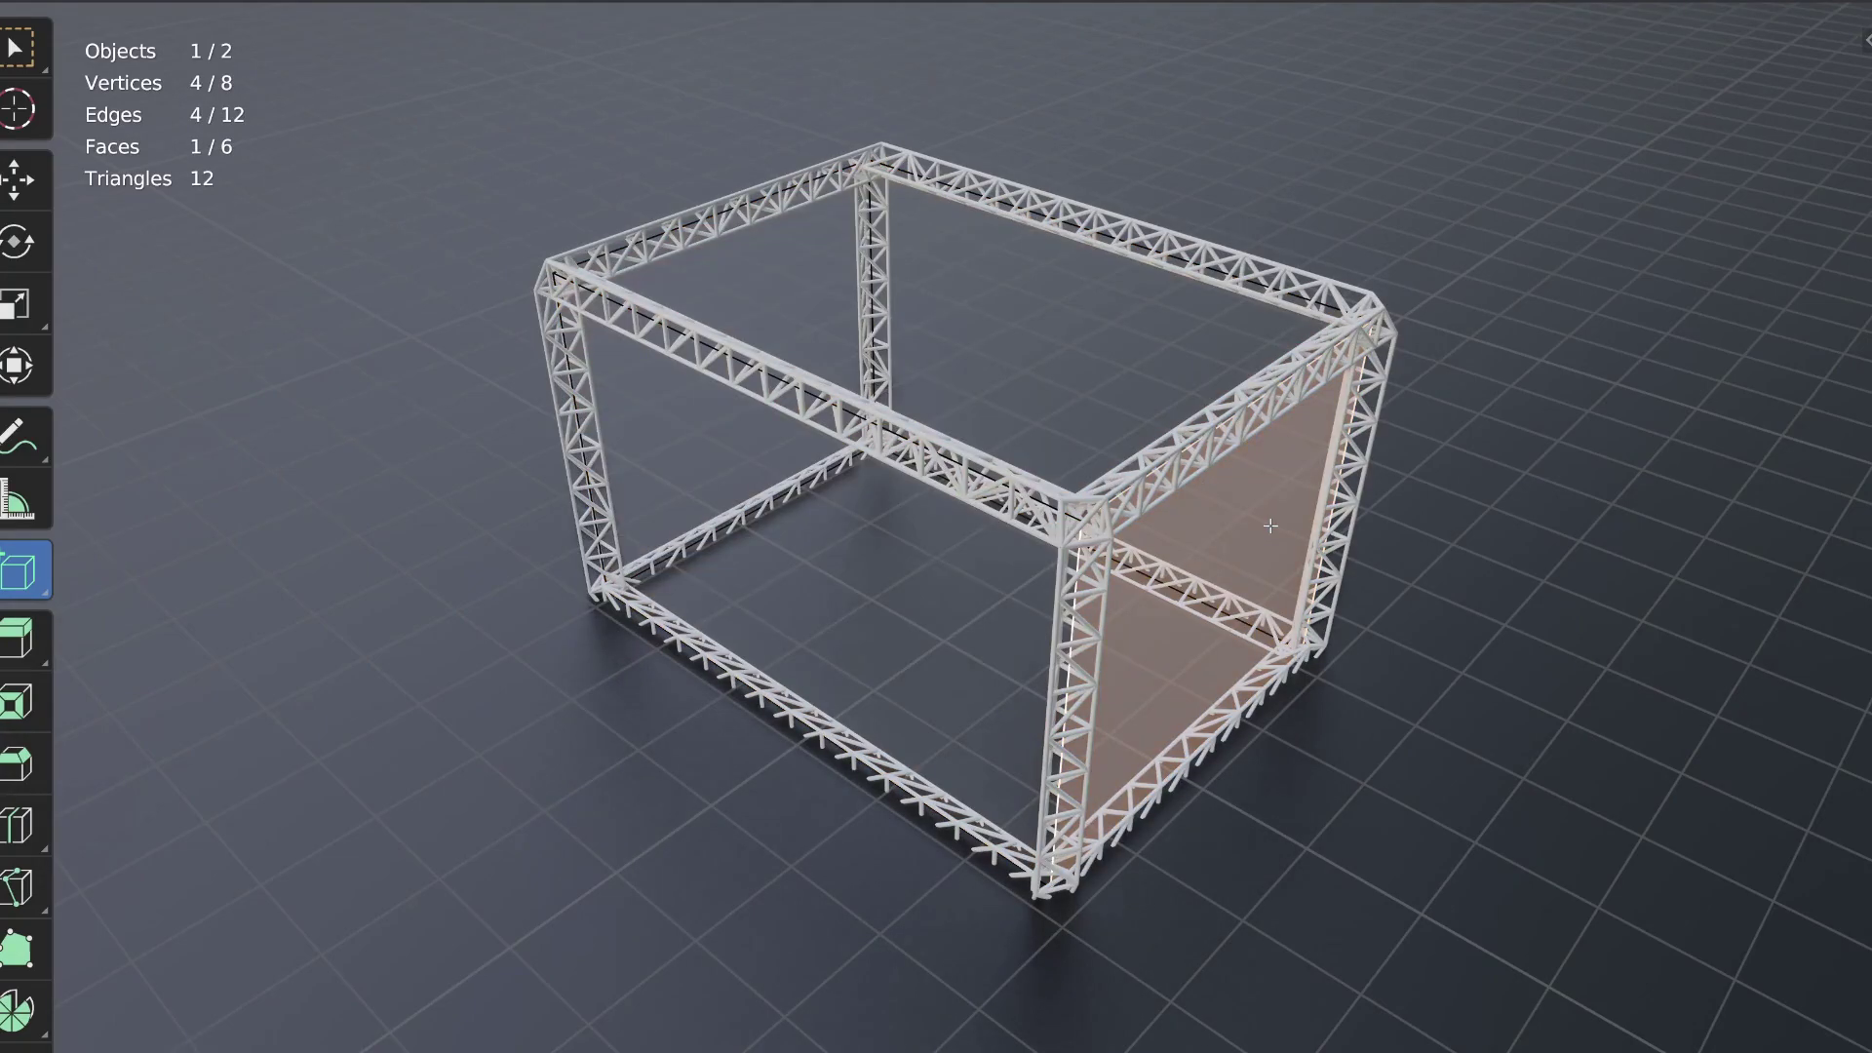
key(e)
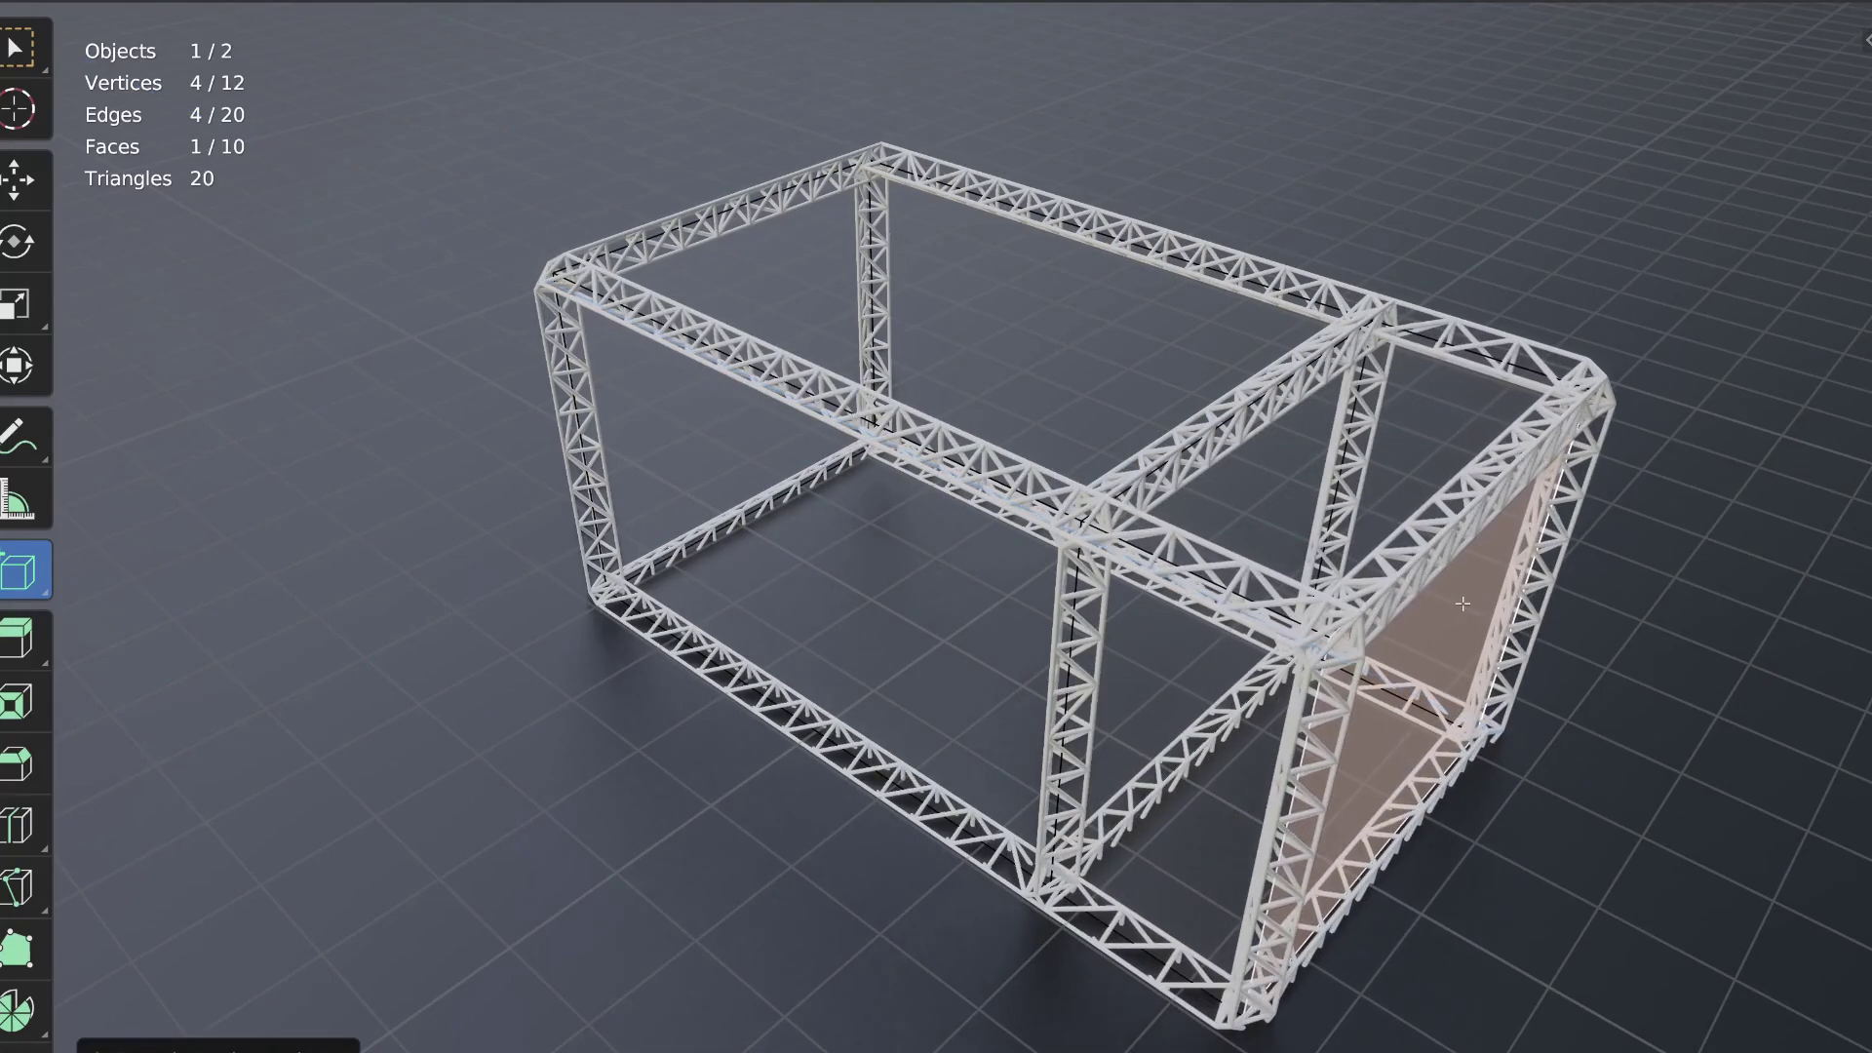
key(ctrl+r)
scroll(826, 409, up, 1)
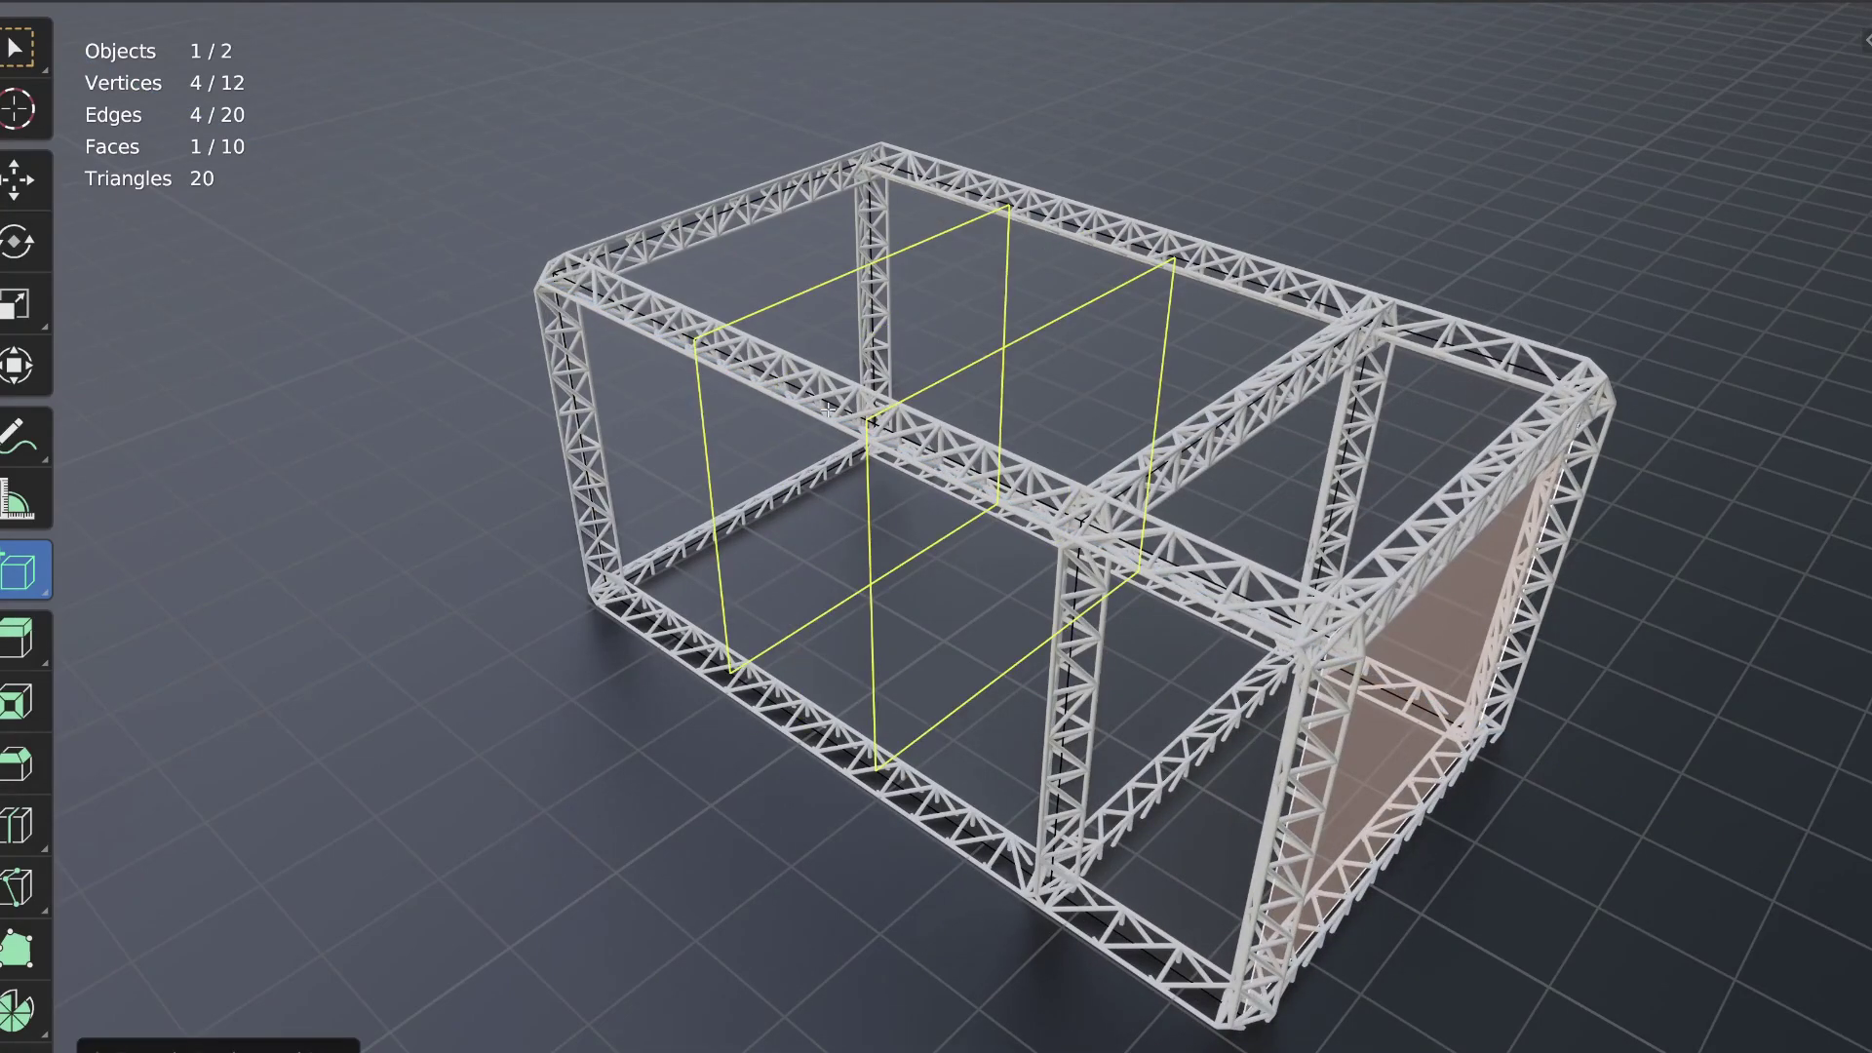
click(826, 410)
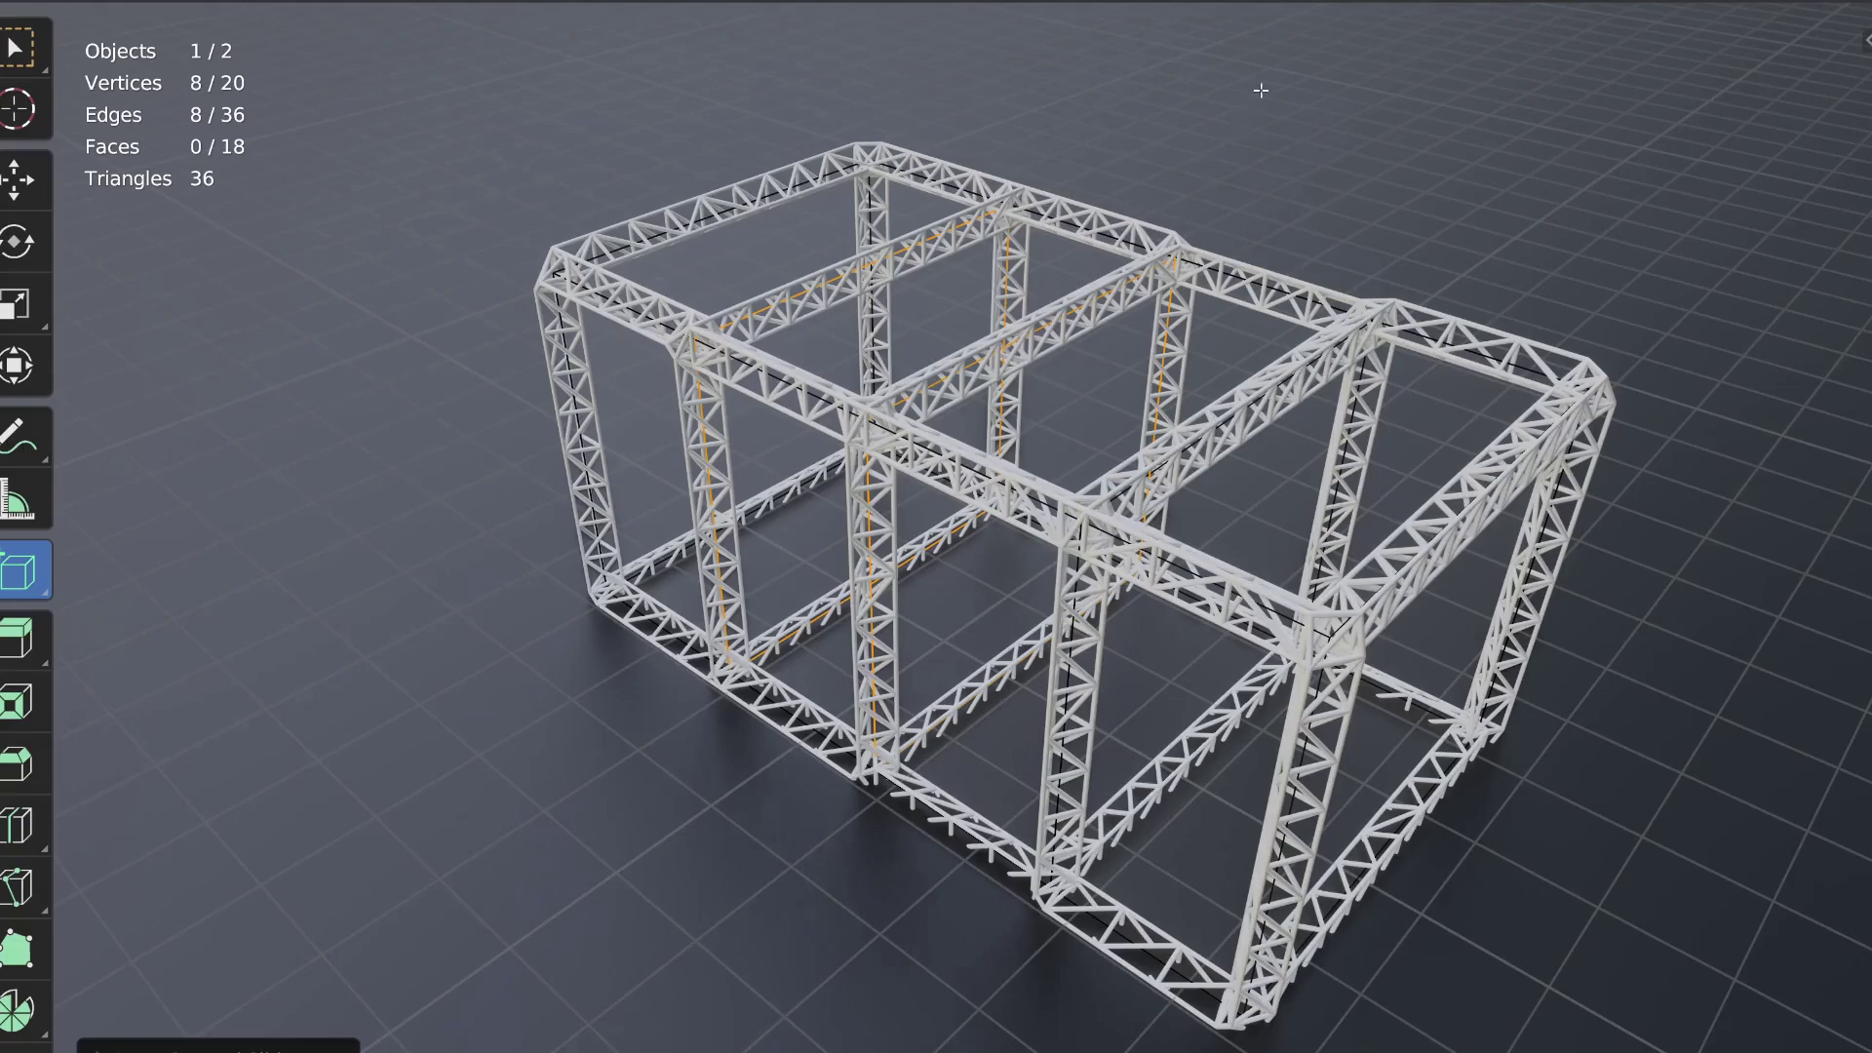
- Scale the two new edge loops down along Z and extrude the top face between them
key(s)
key(z)
click(1094, 328)
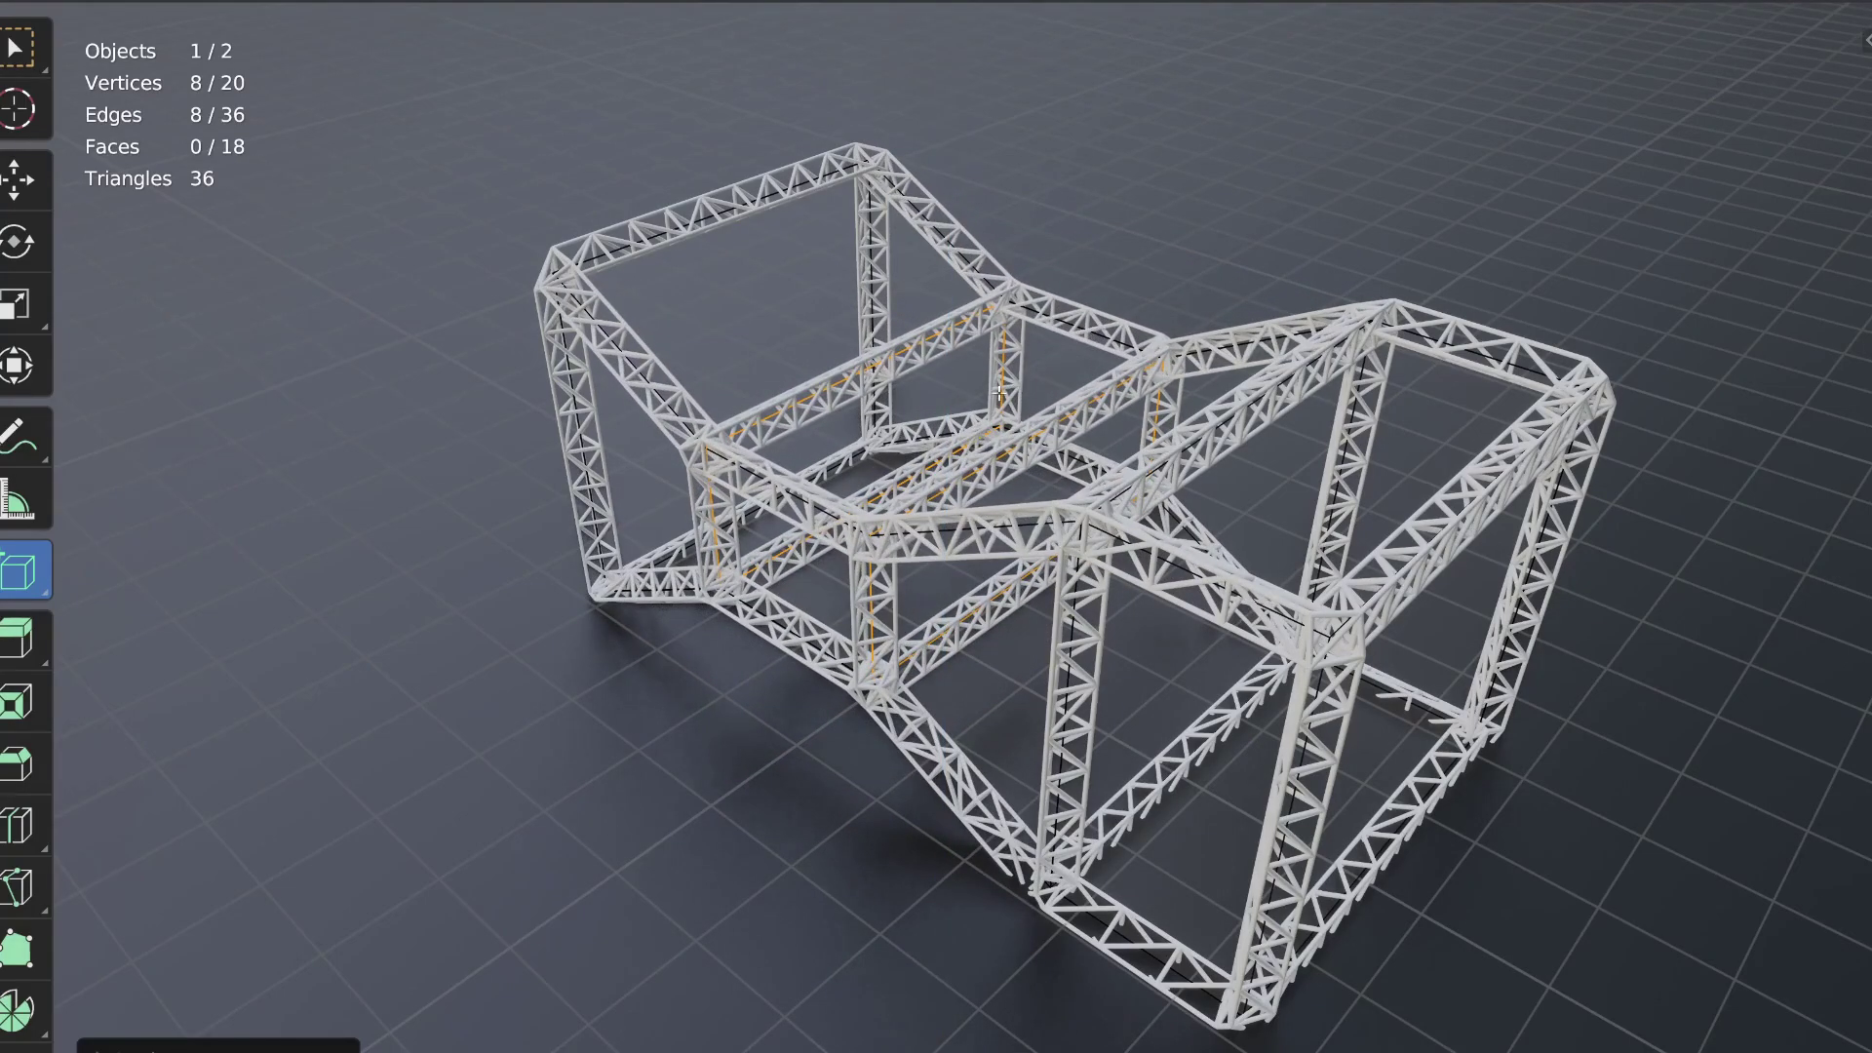
click(938, 440)
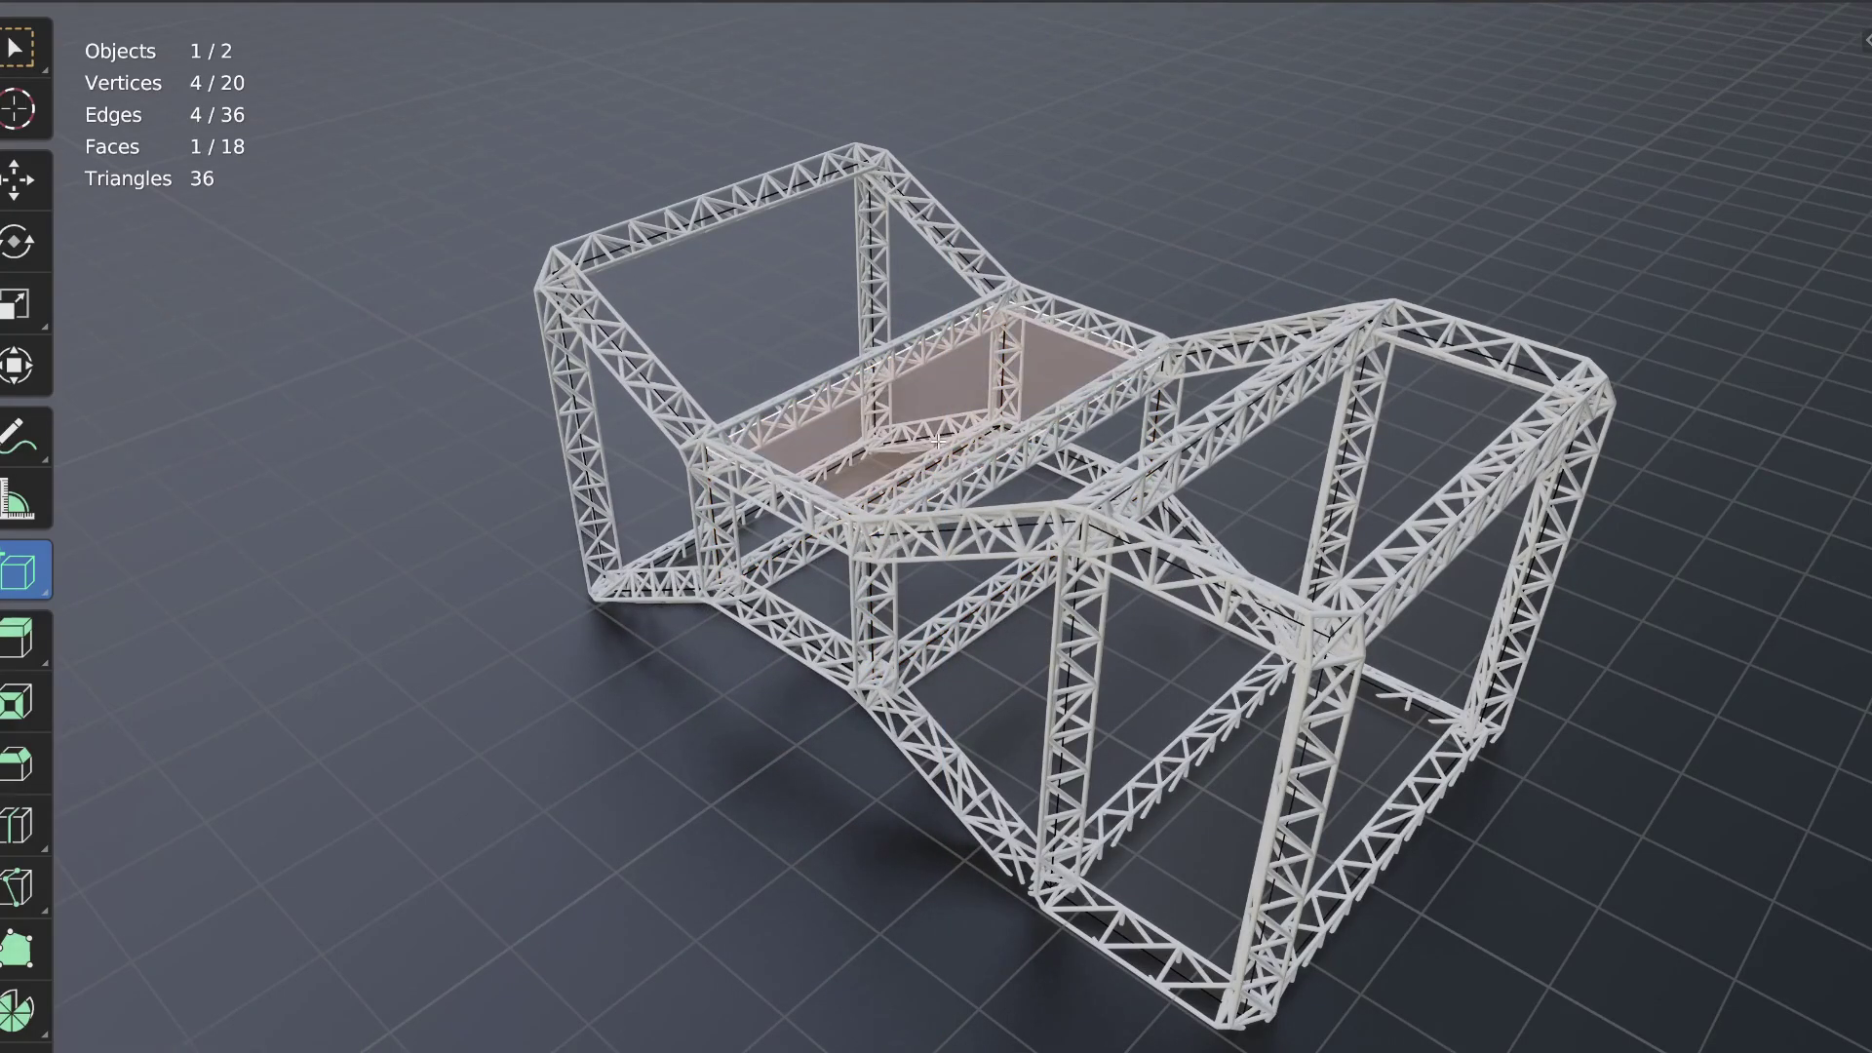
key(e)
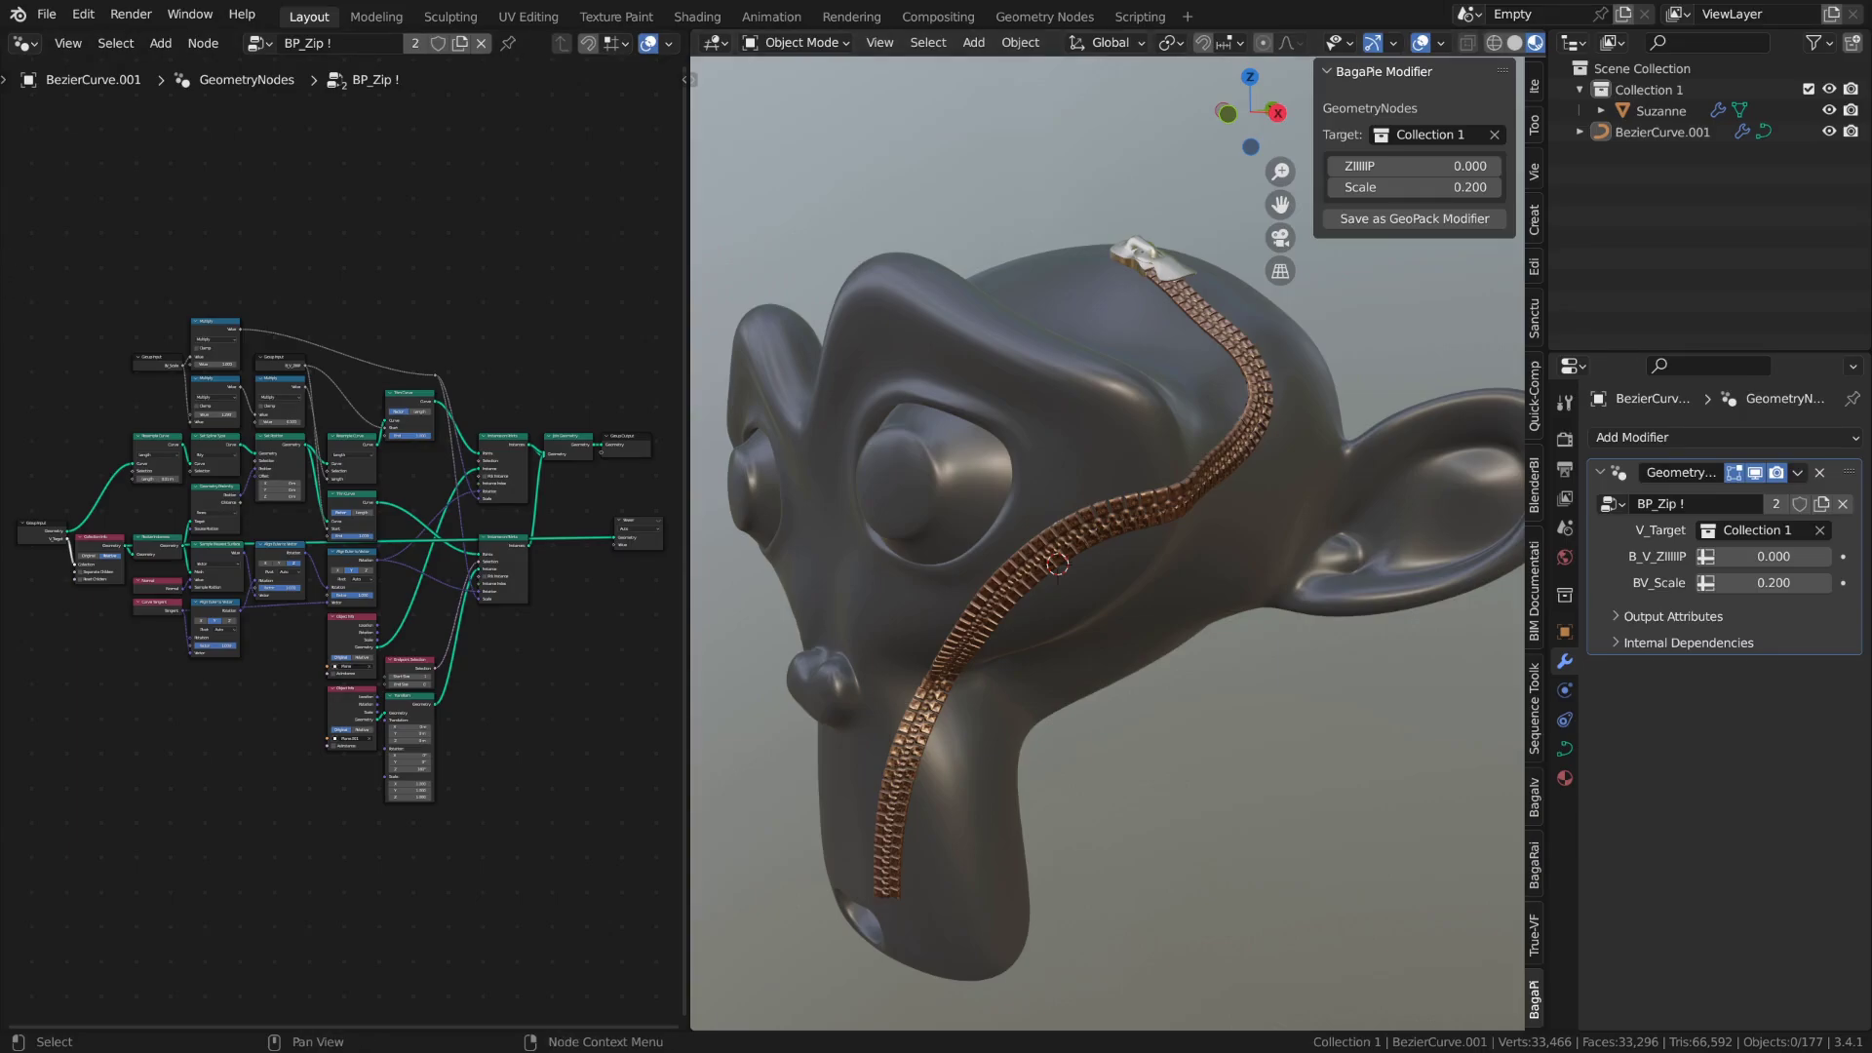
- Open the GeoPack section of the BagaPie Modifier add-on preferences and start a new pack
click(83, 14)
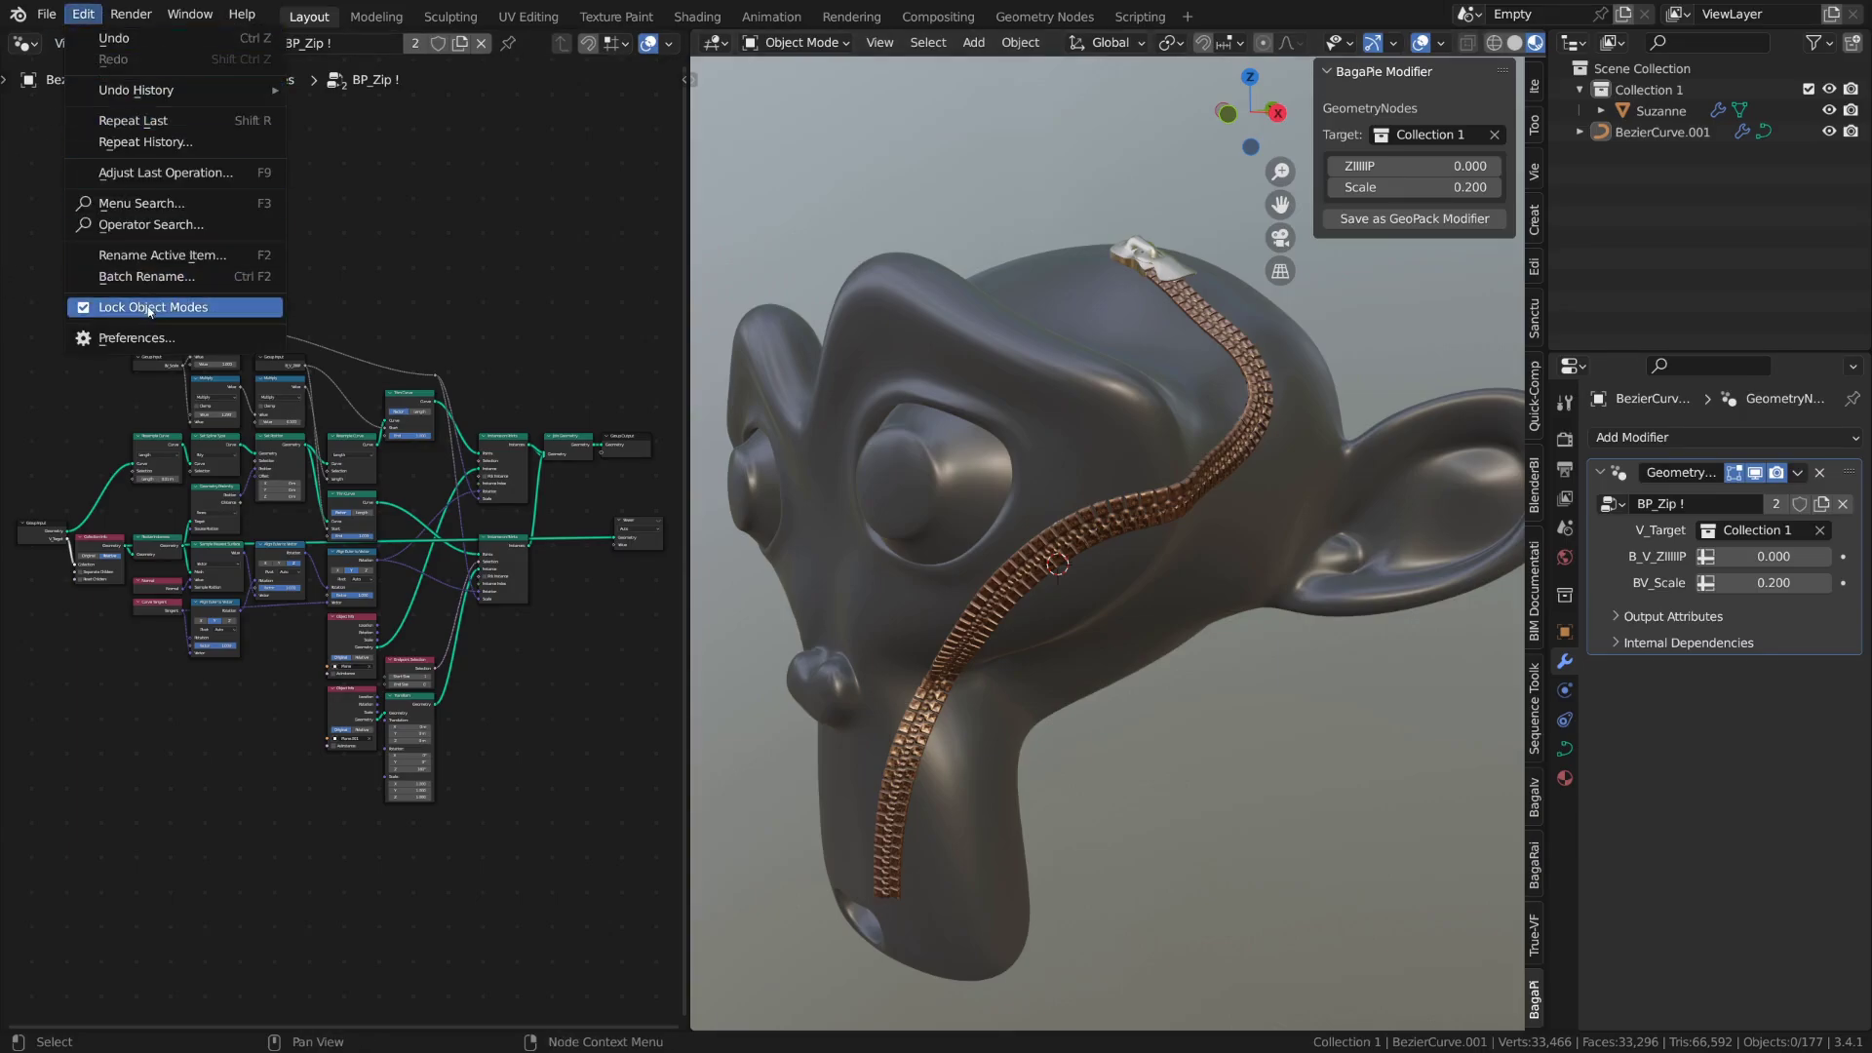
click(148, 339)
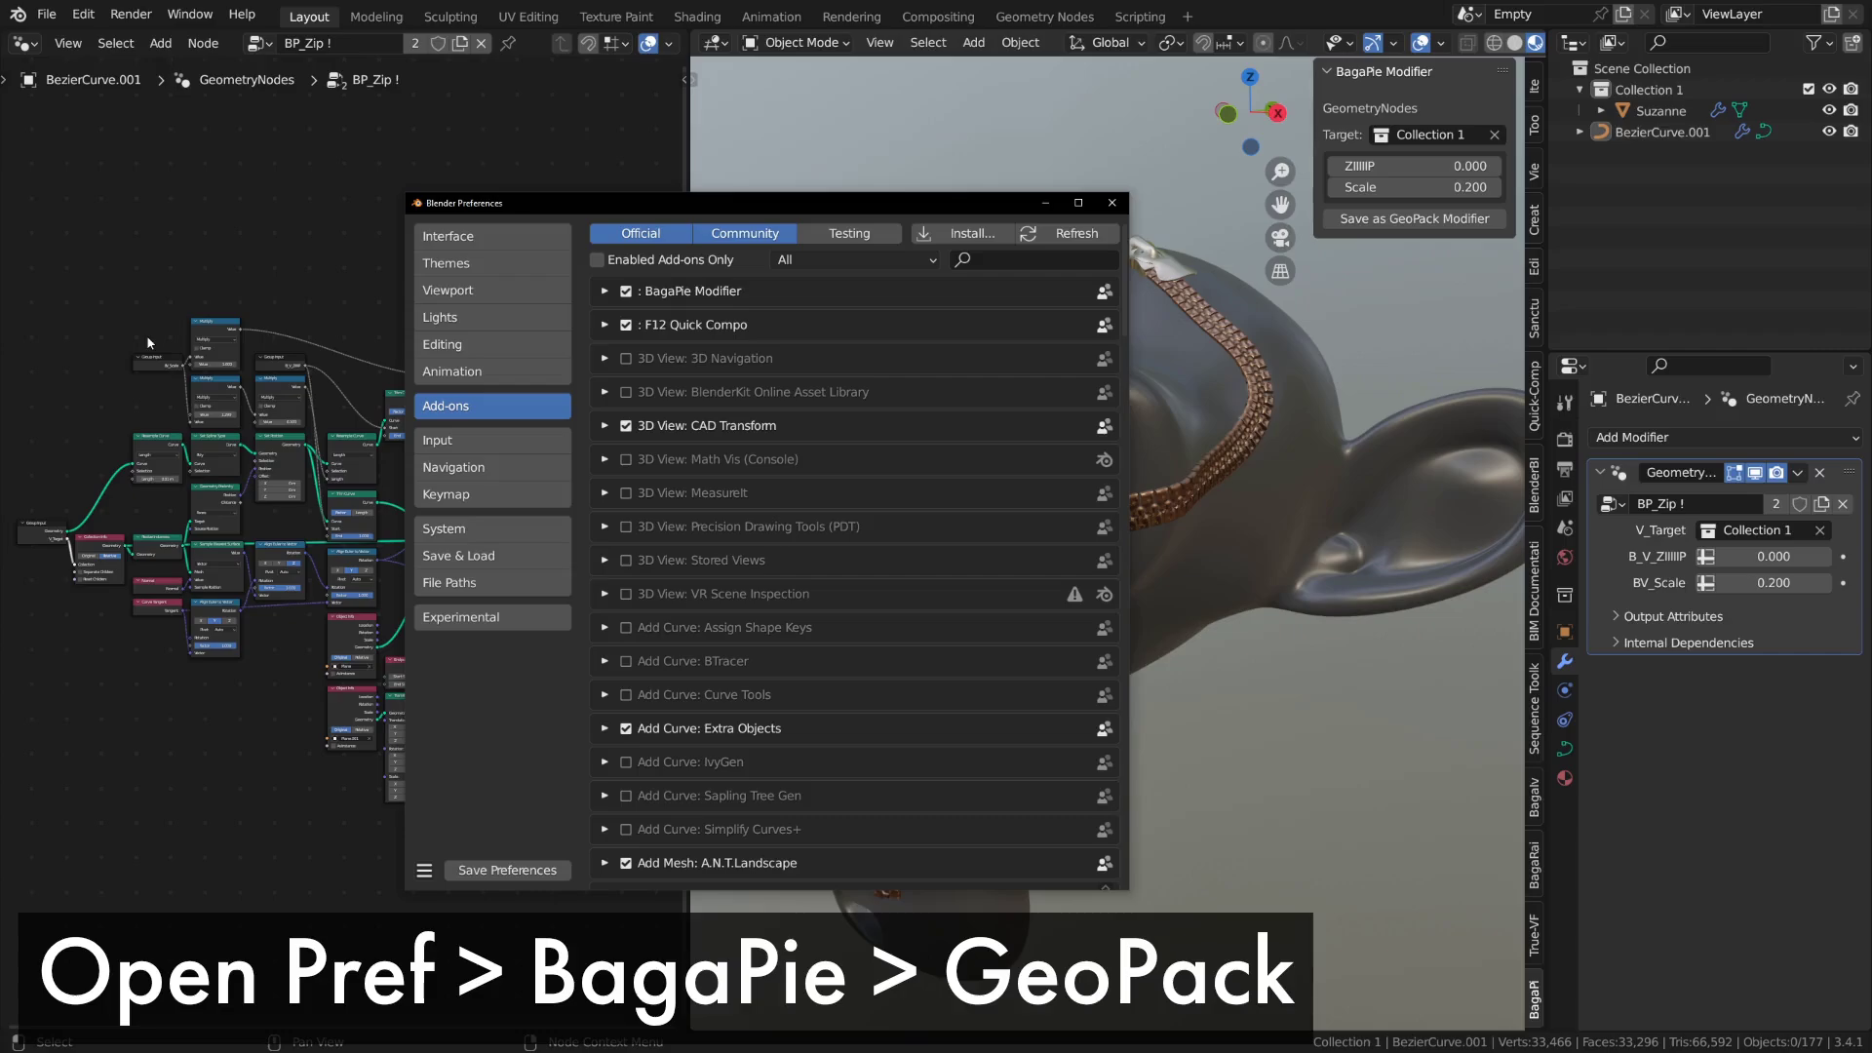
click(601, 291)
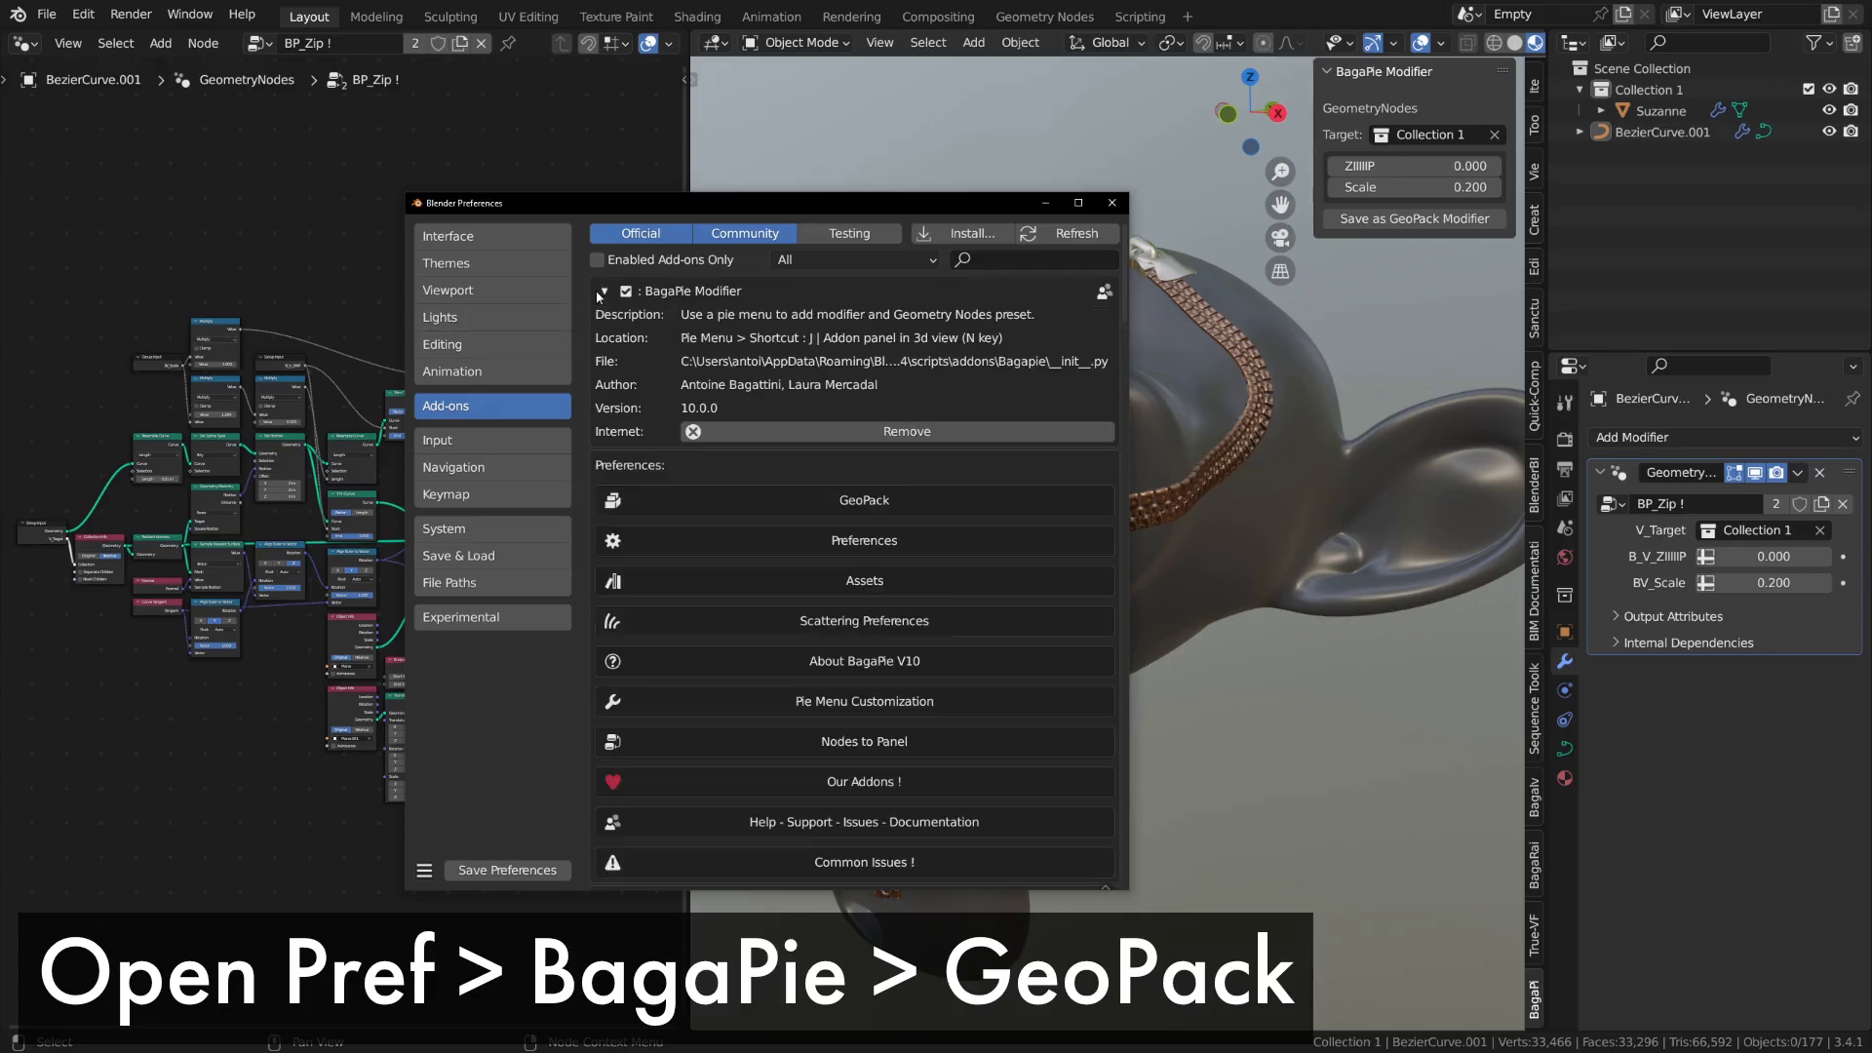
click(844, 500)
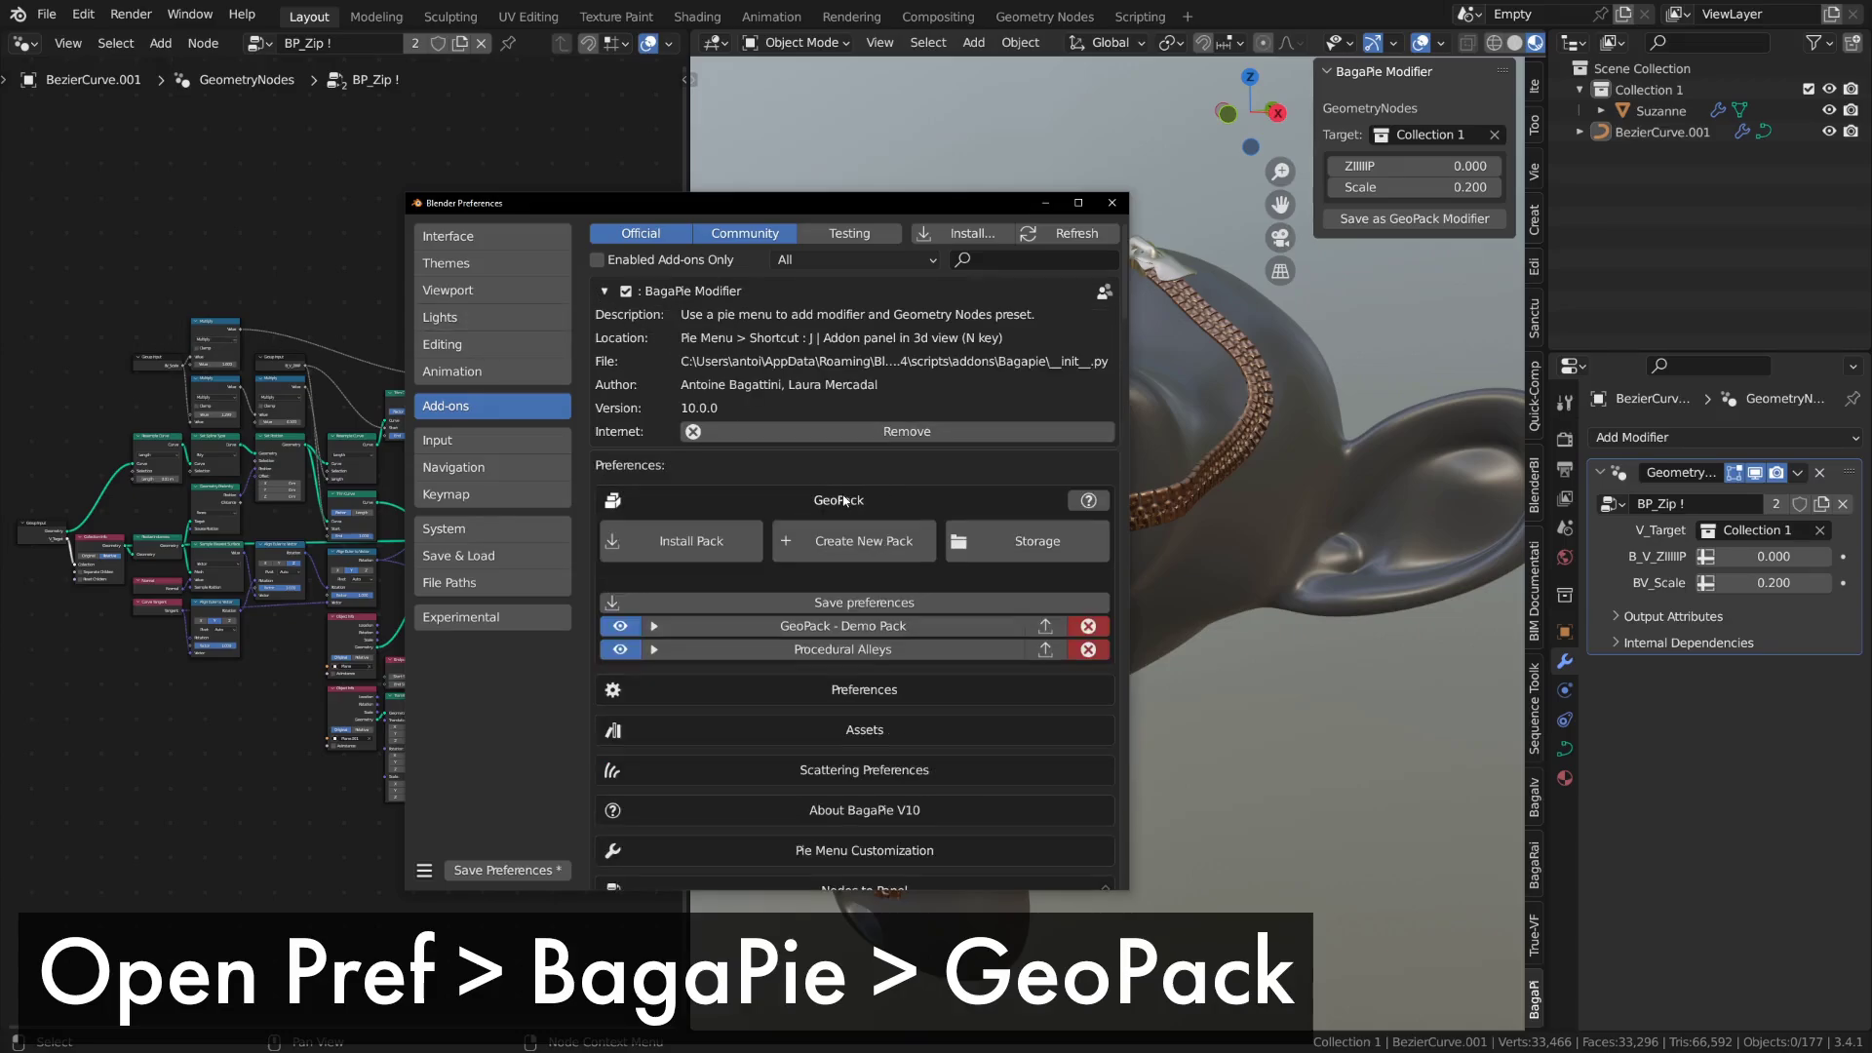
click(805, 550)
scroll(780, 548, down, 4)
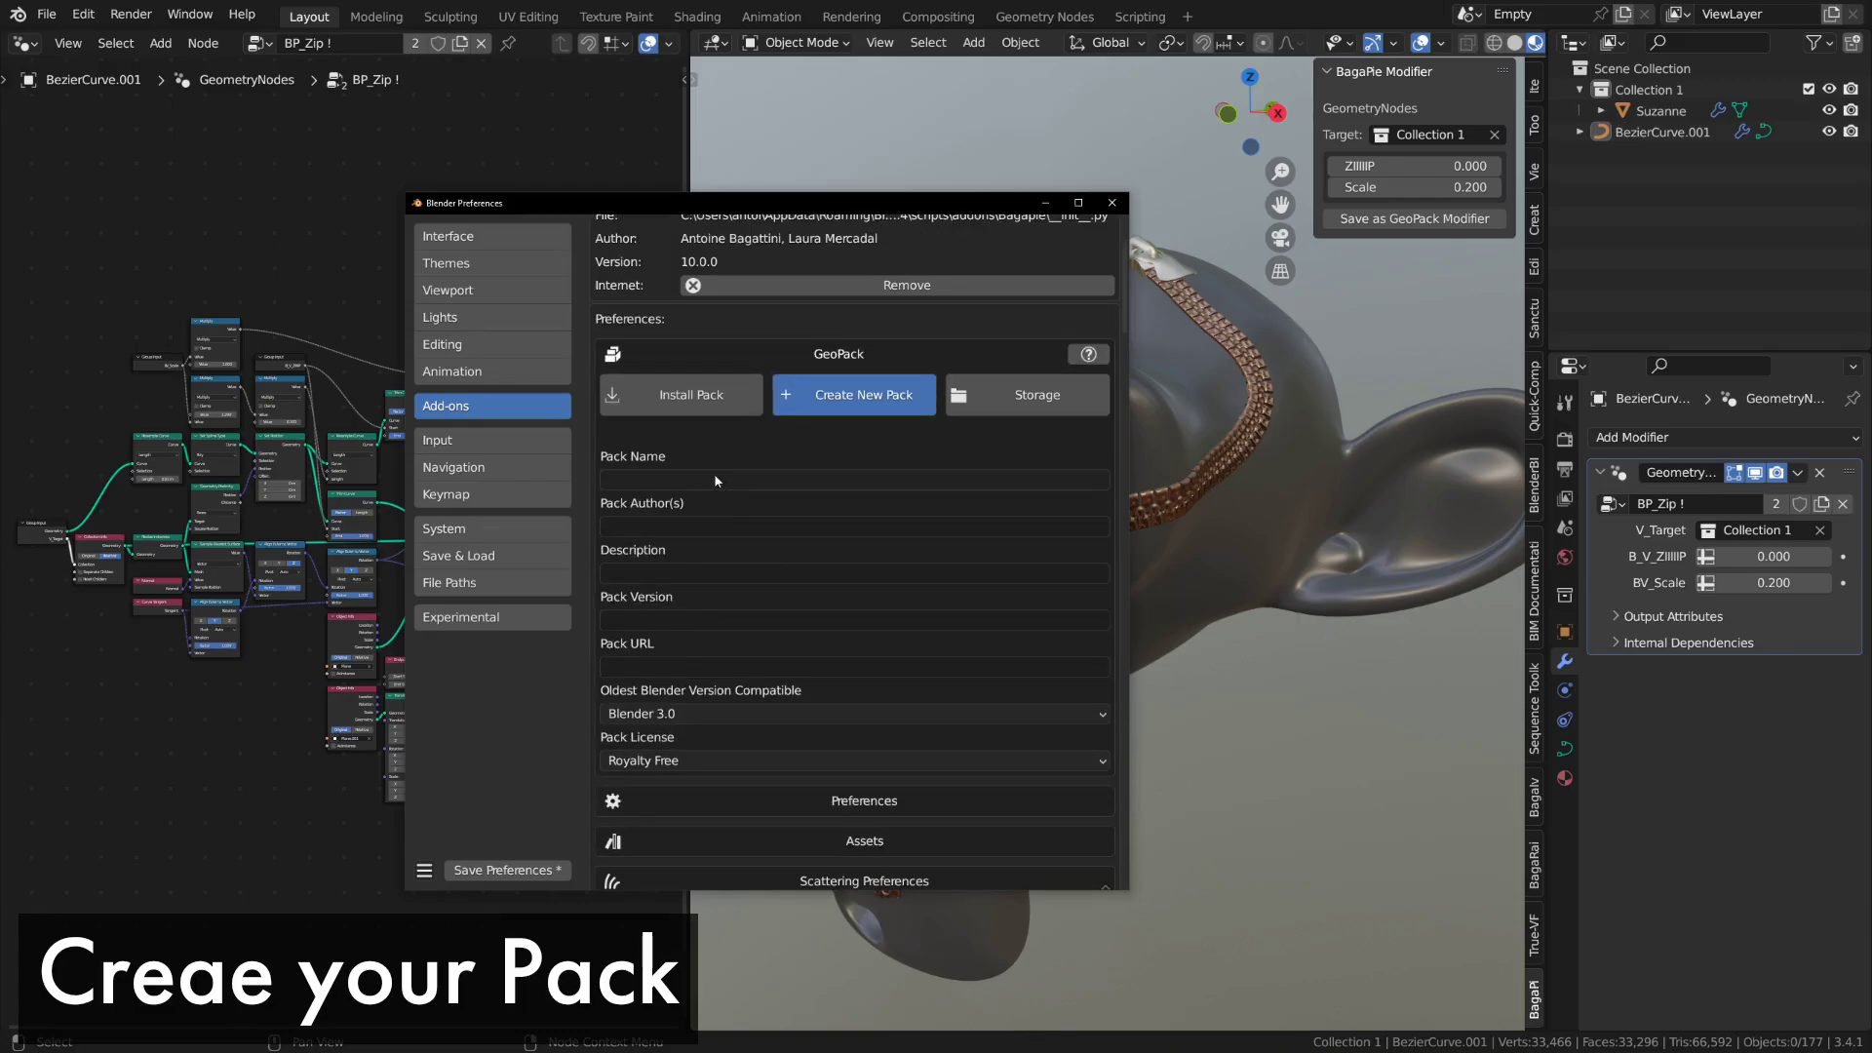
- Name the new pack "Zip Generator" and enter the author's full name
click(713, 474)
text(Zip Generator)
click(682, 526)
text(Antoine Bagattini)
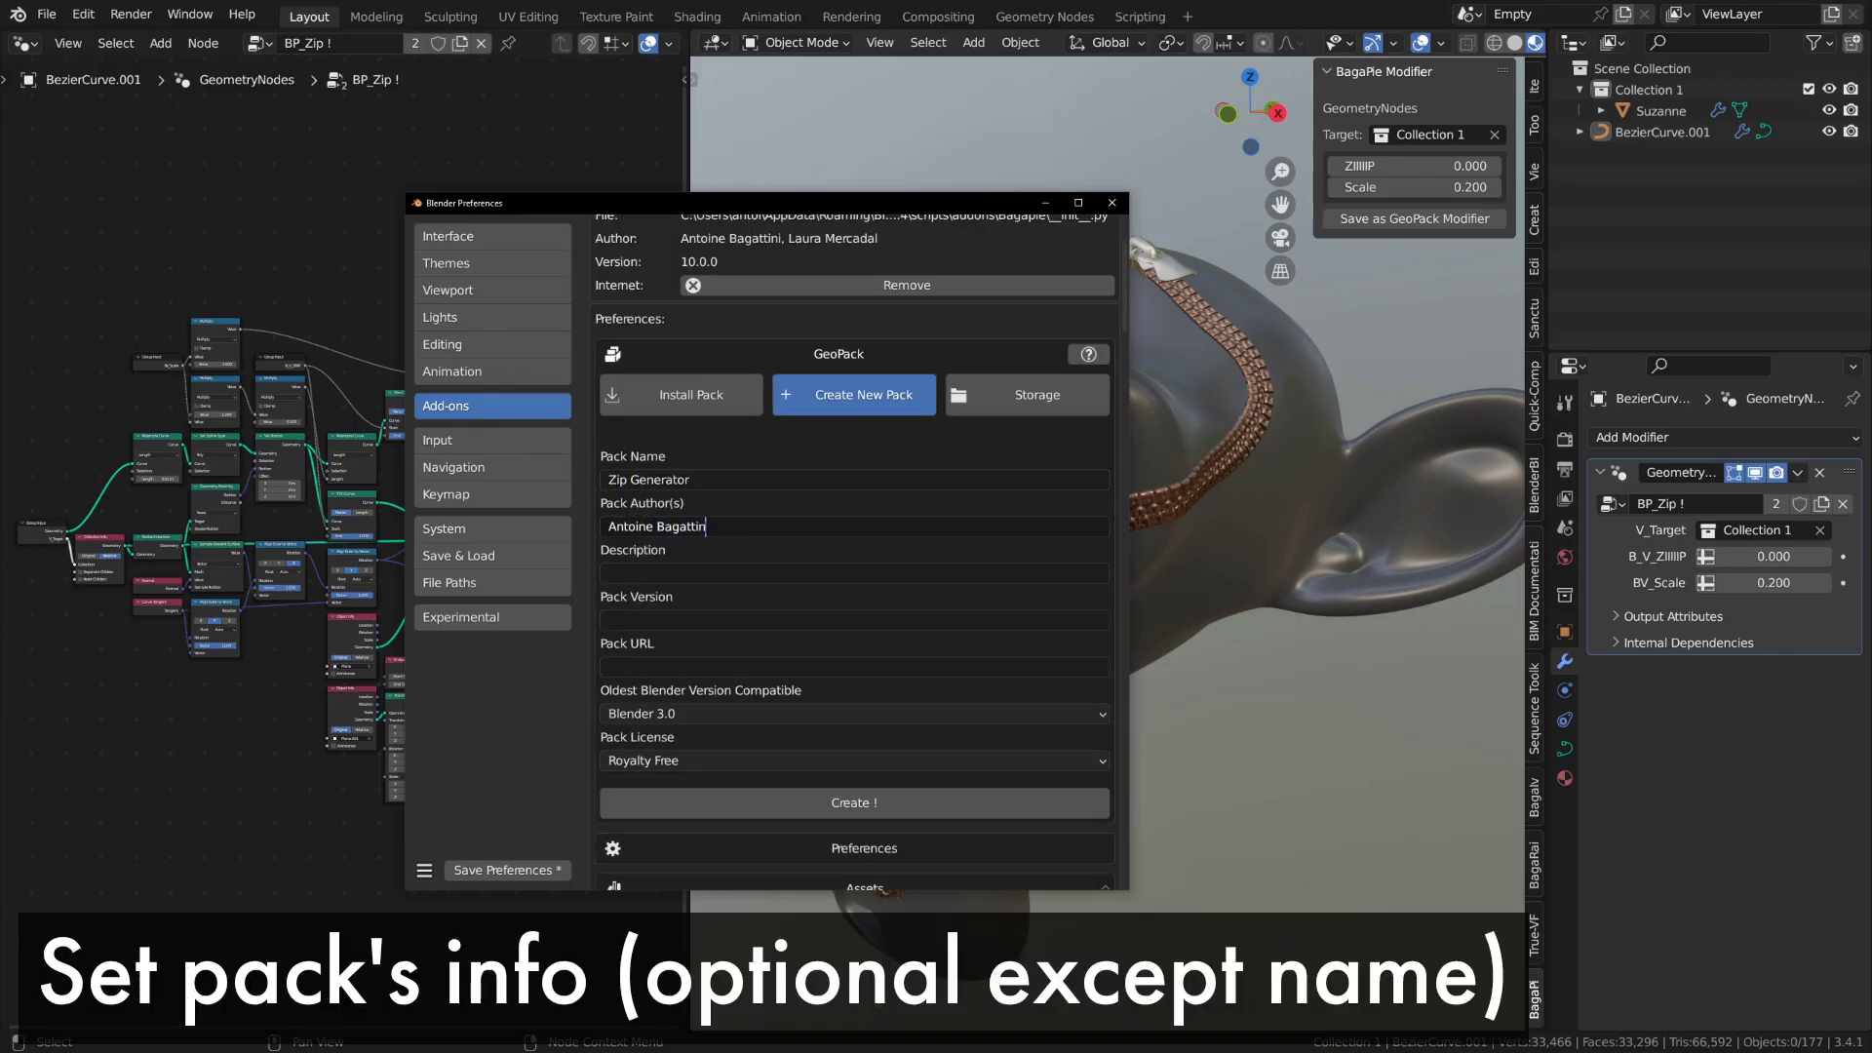
- Set the pack description to "Add zipppppp everywhere" and the pack version to 1.0
click(672, 574)
text(Add zipppppp everywhere)
key(Tab)
text(1.0)
key(Tab)
- Choose the oldest compatible Blender version and the CC-BY license, and create the pack
click(688, 717)
click(690, 694)
click(692, 758)
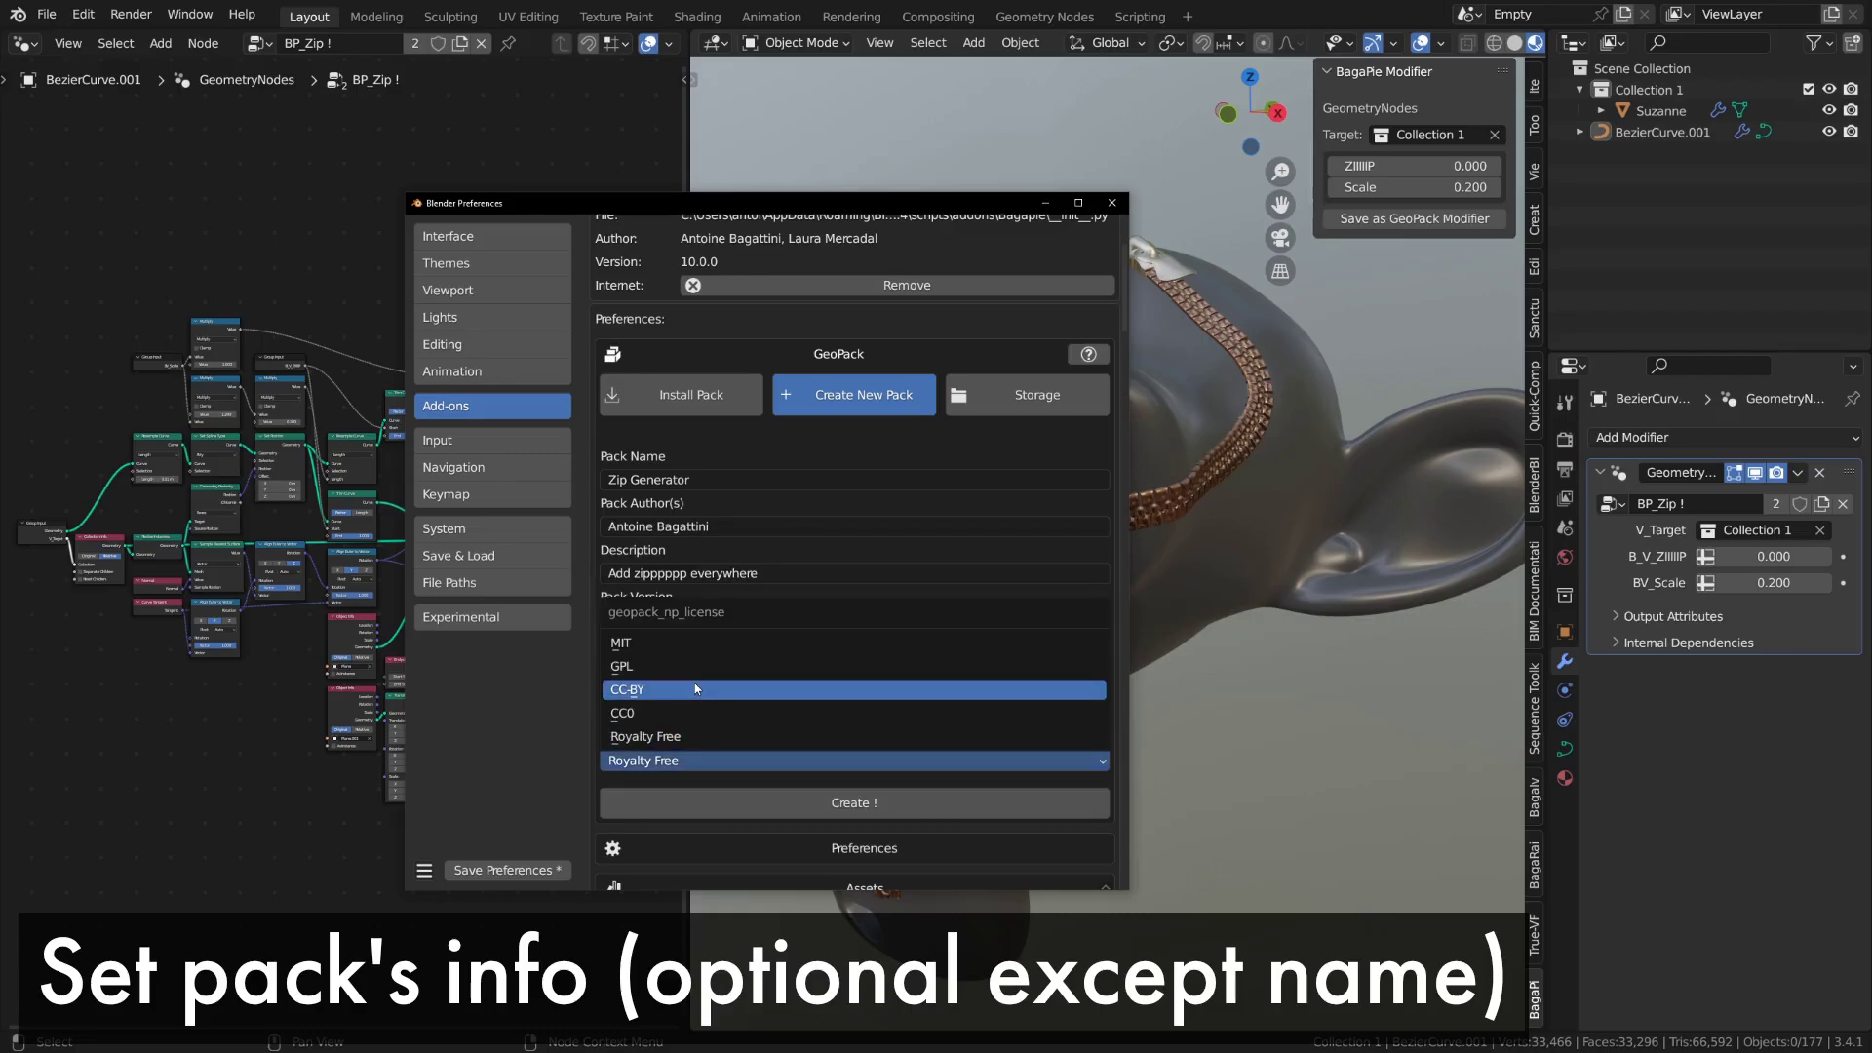
click(709, 701)
click(854, 801)
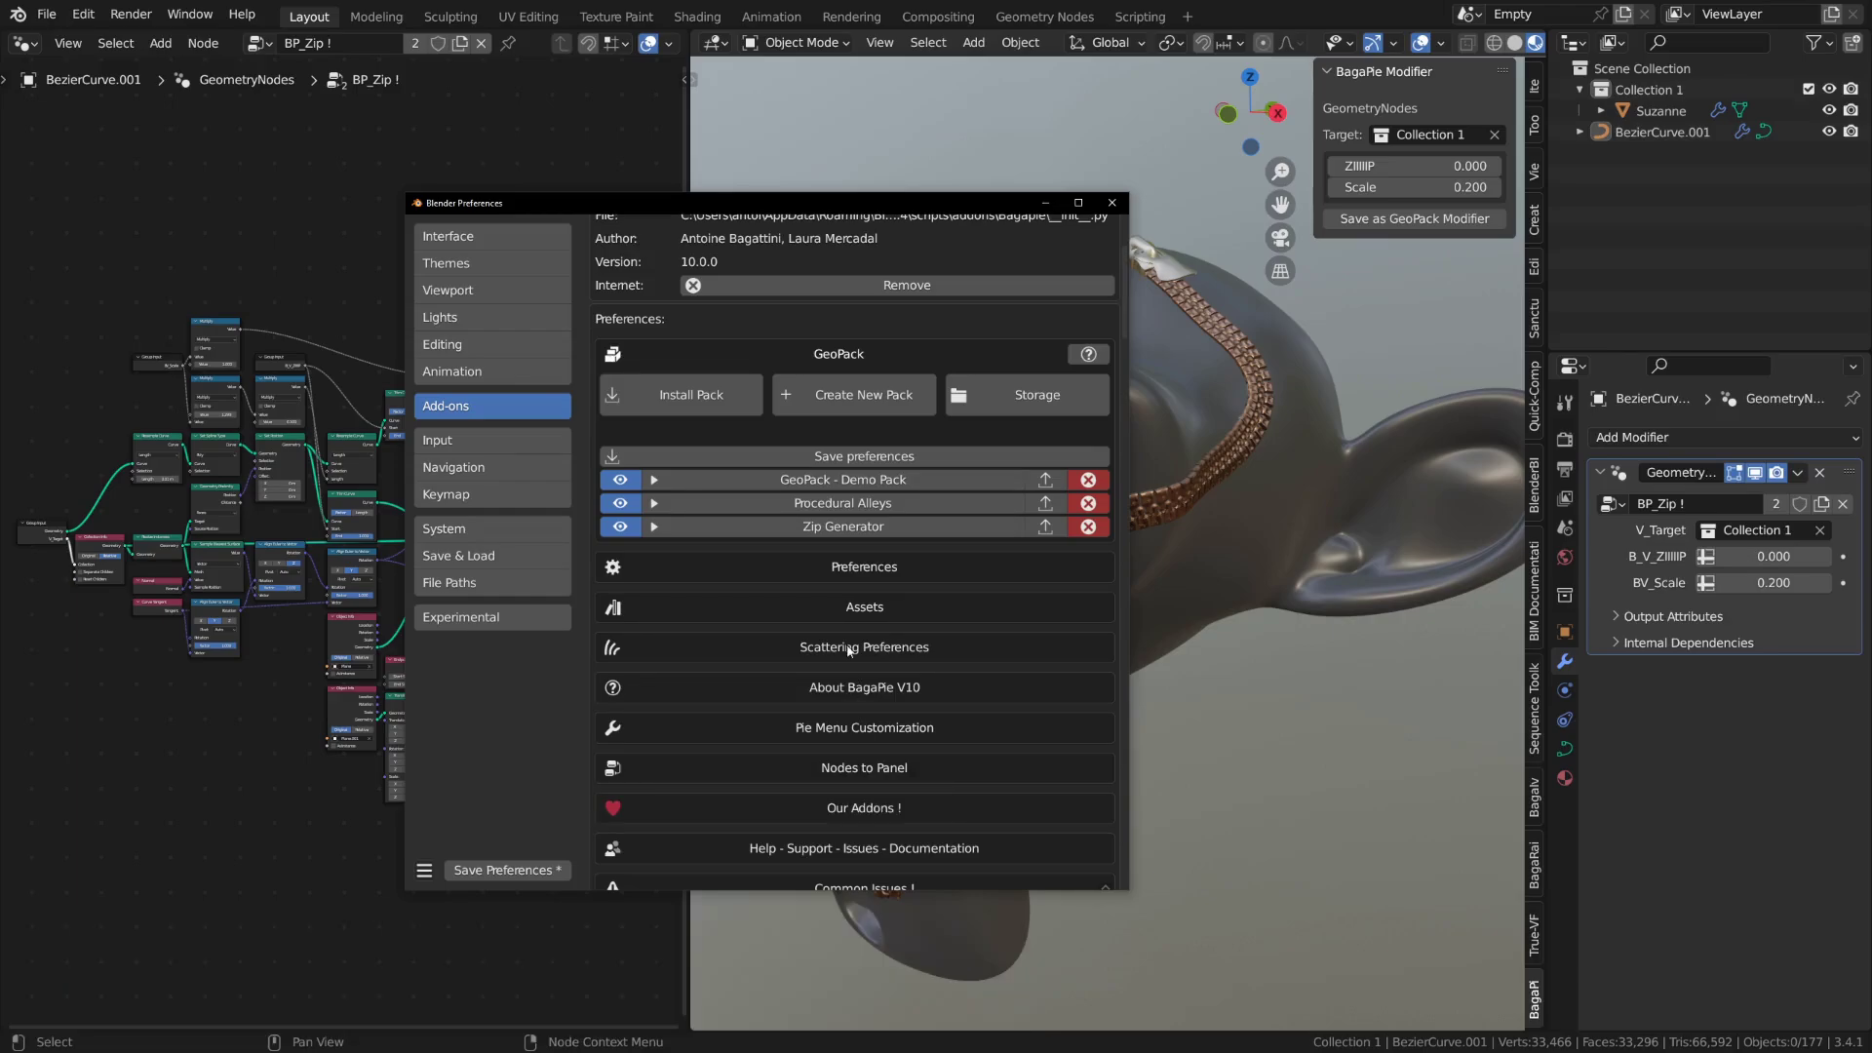
- Check the Zip Generator pack's modifier list and put the preferences window away
click(843, 534)
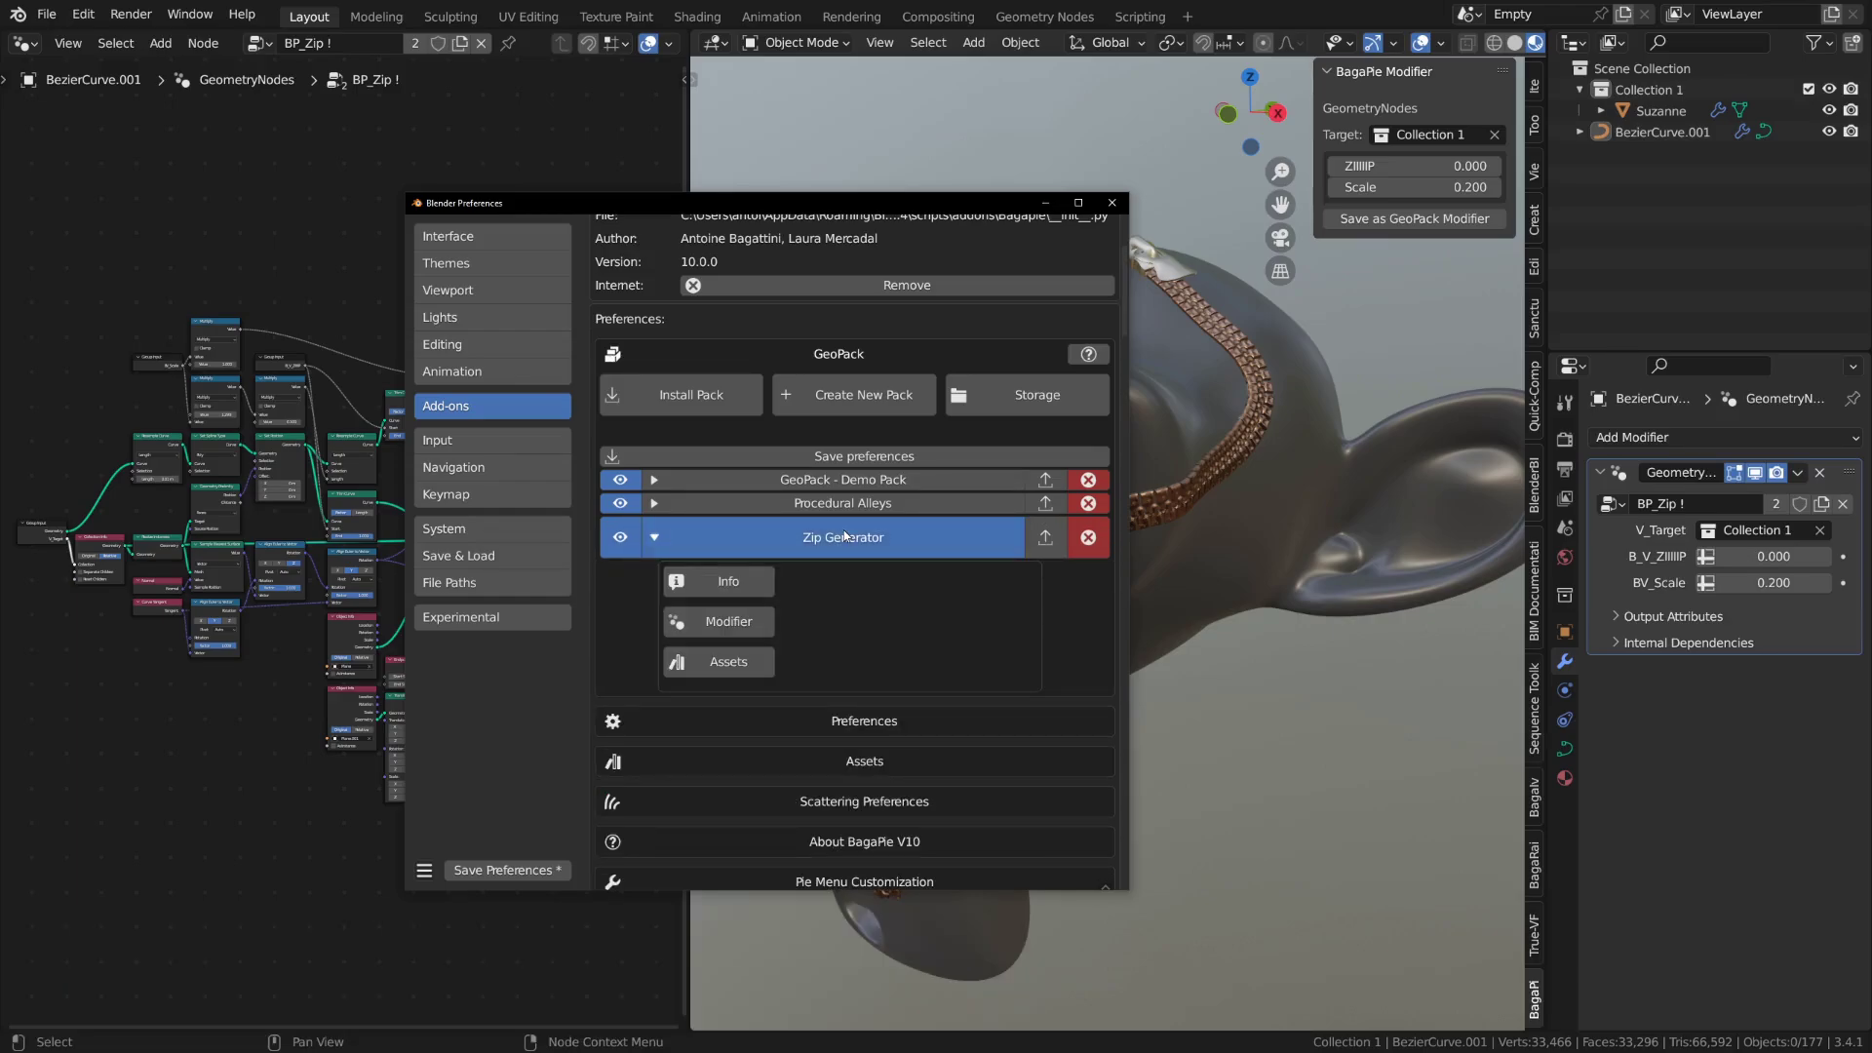
click(727, 626)
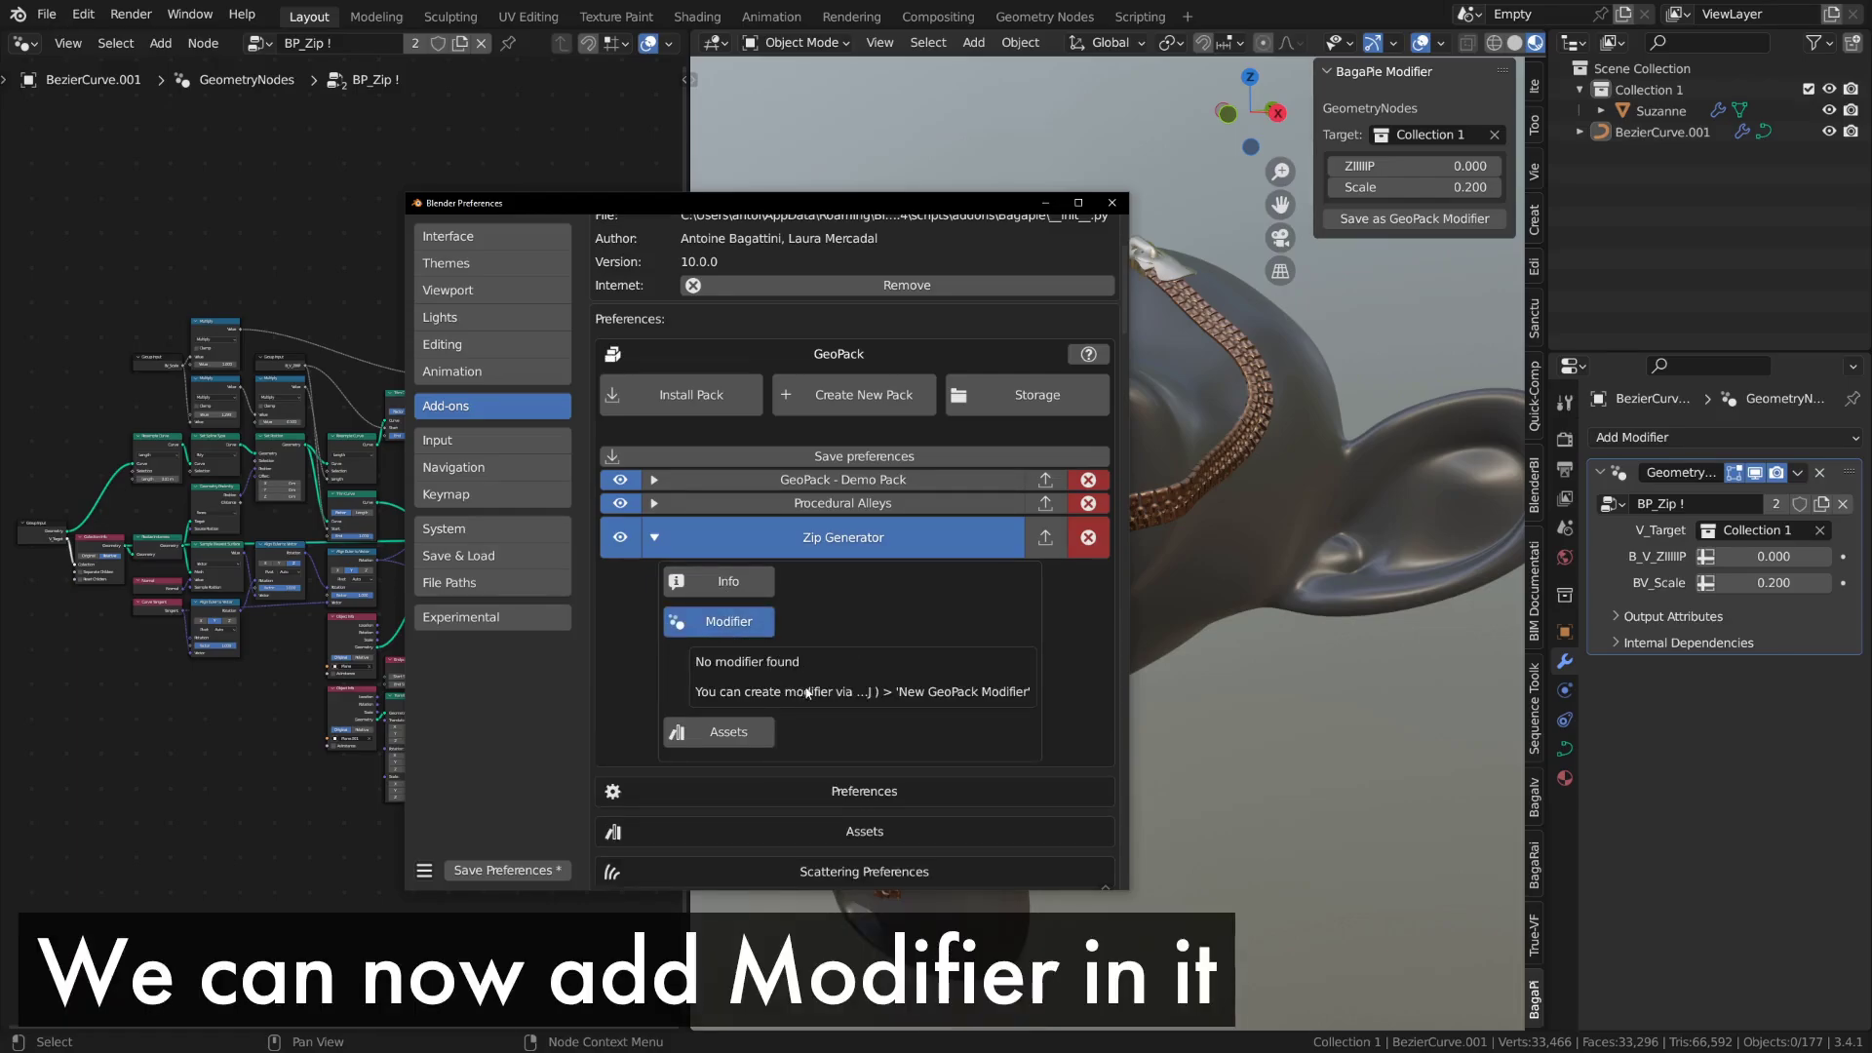
click(733, 629)
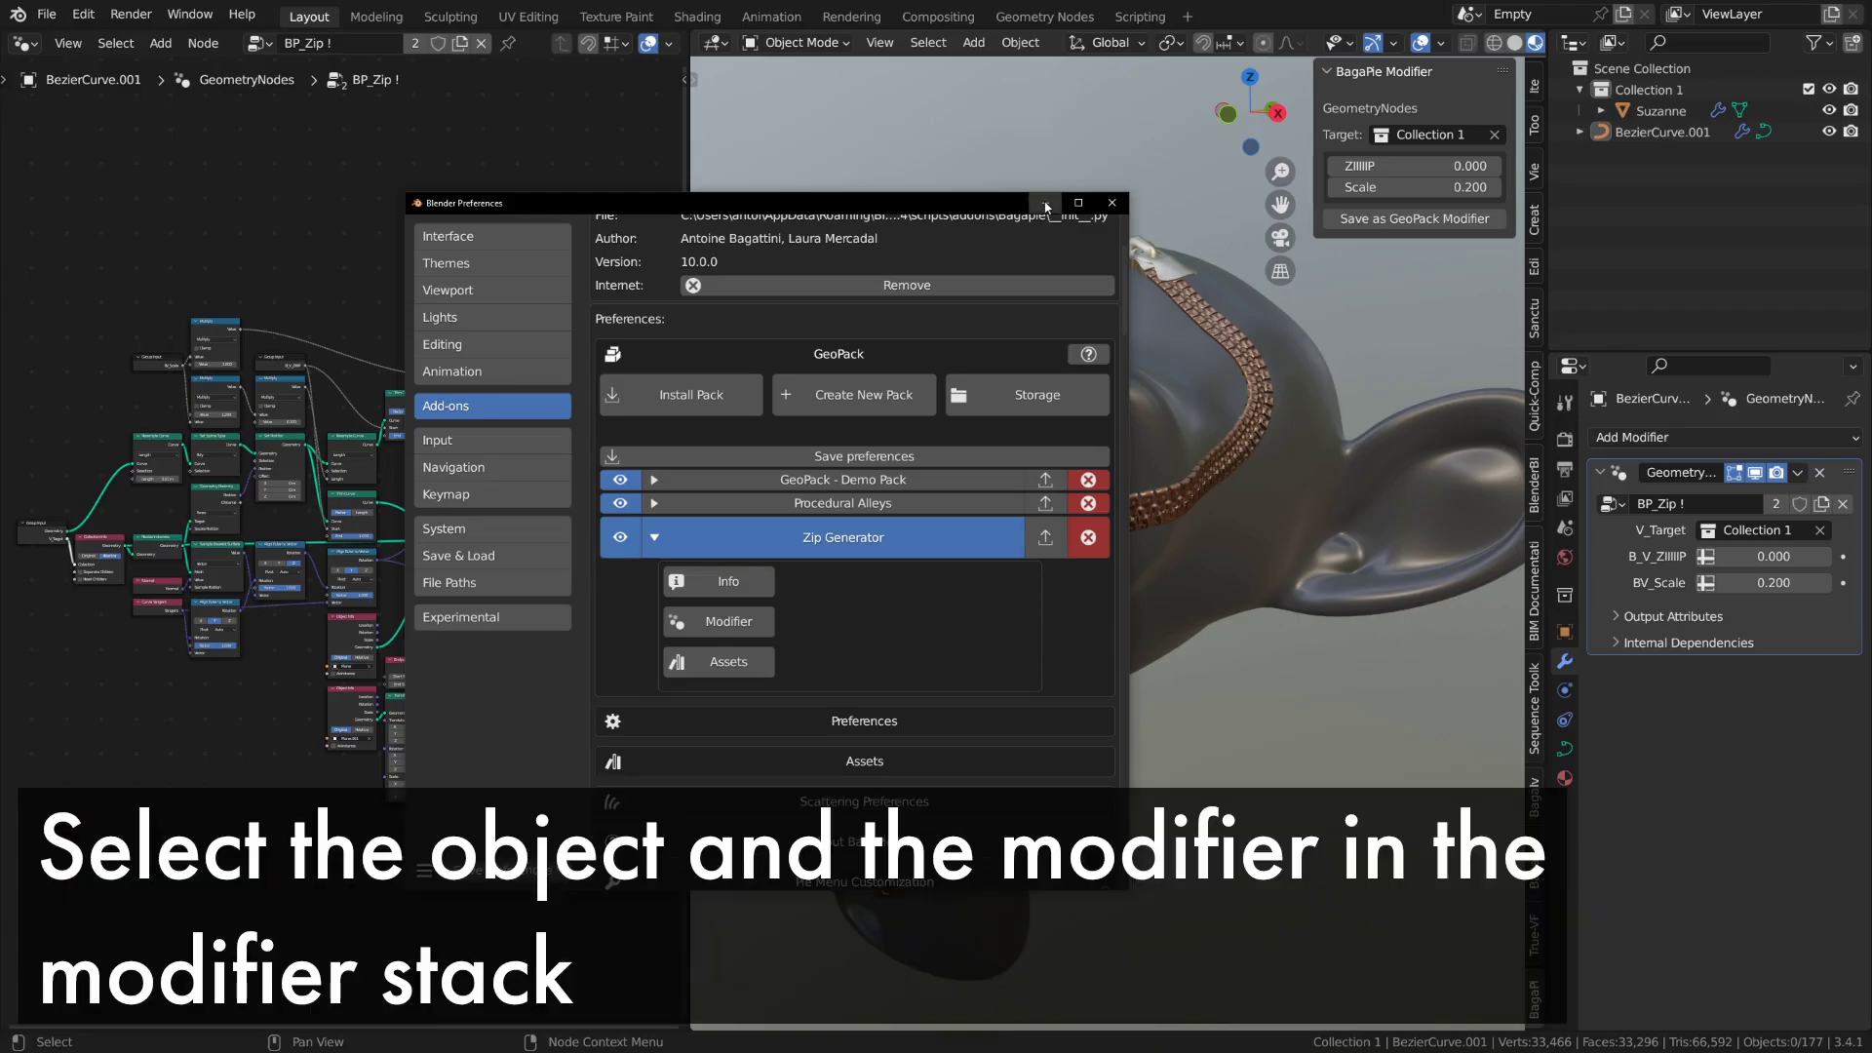
click(1045, 204)
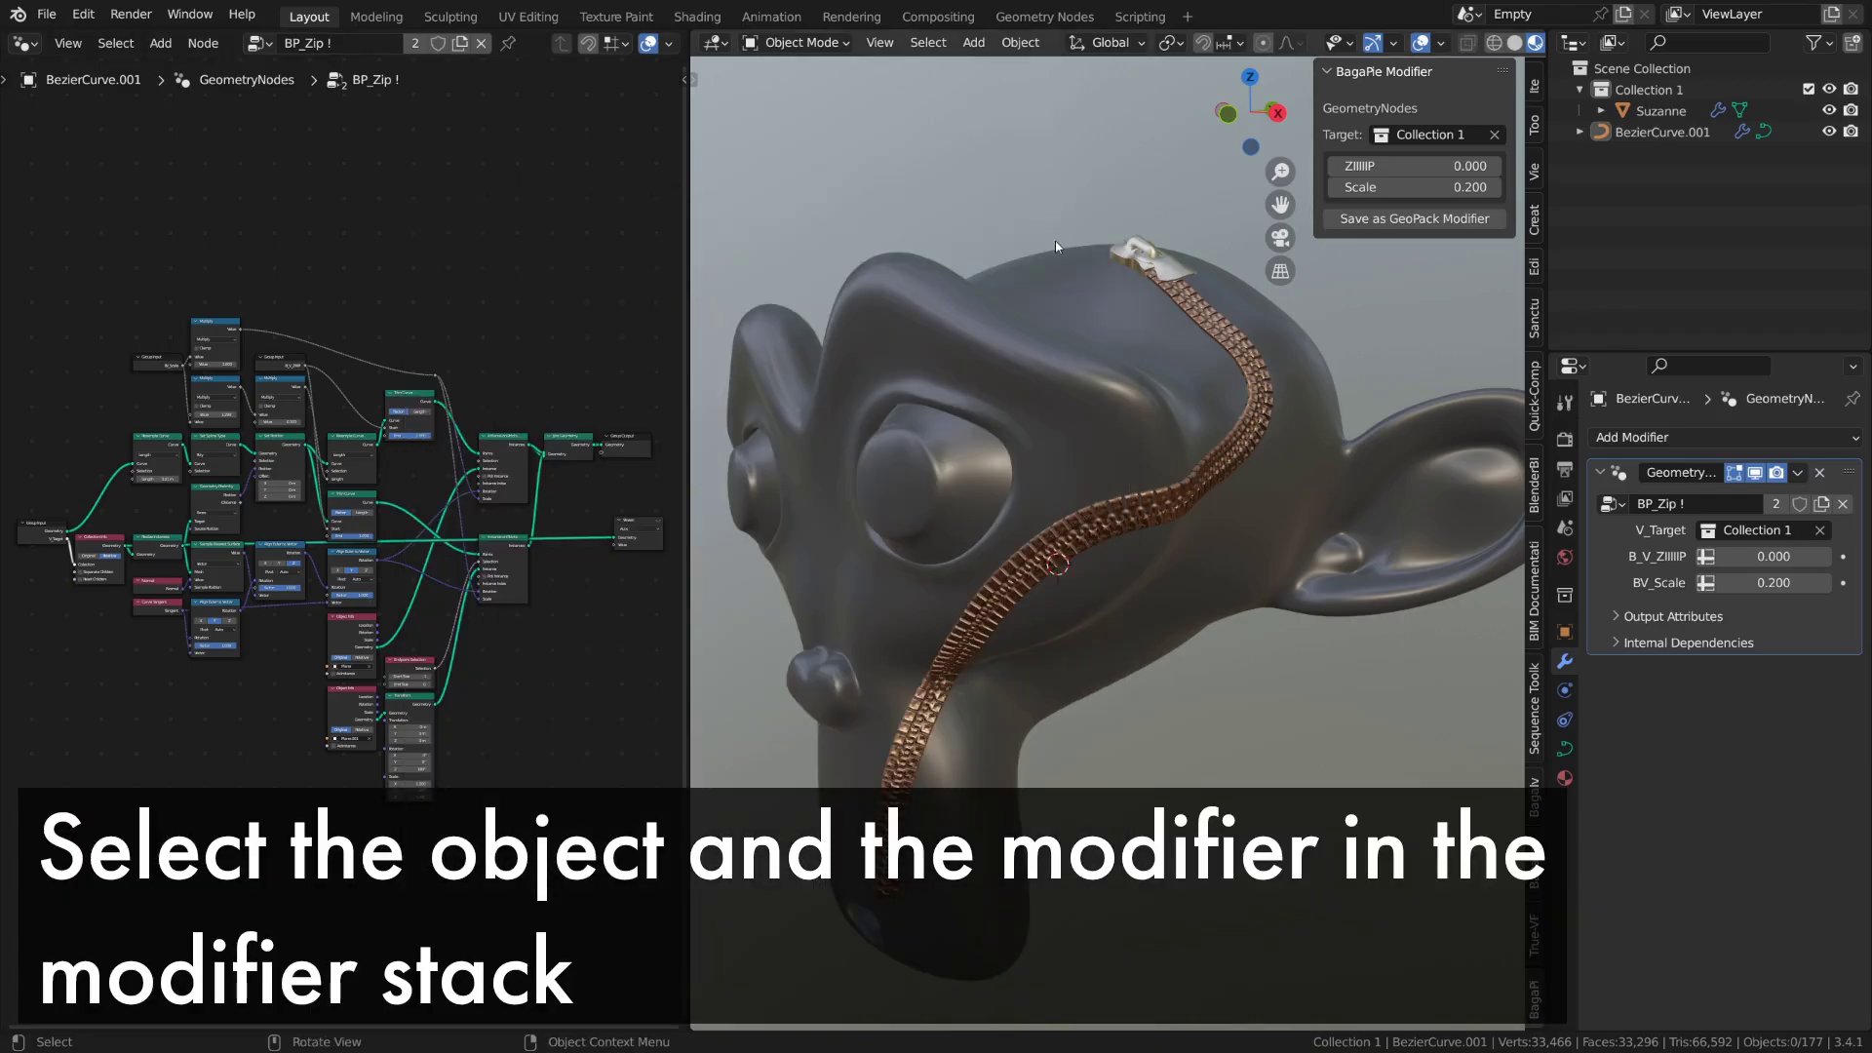
- Select the zipper curve and start a new GeoPack modifier from it, assigned to the Zip Generator pack
click(1133, 256)
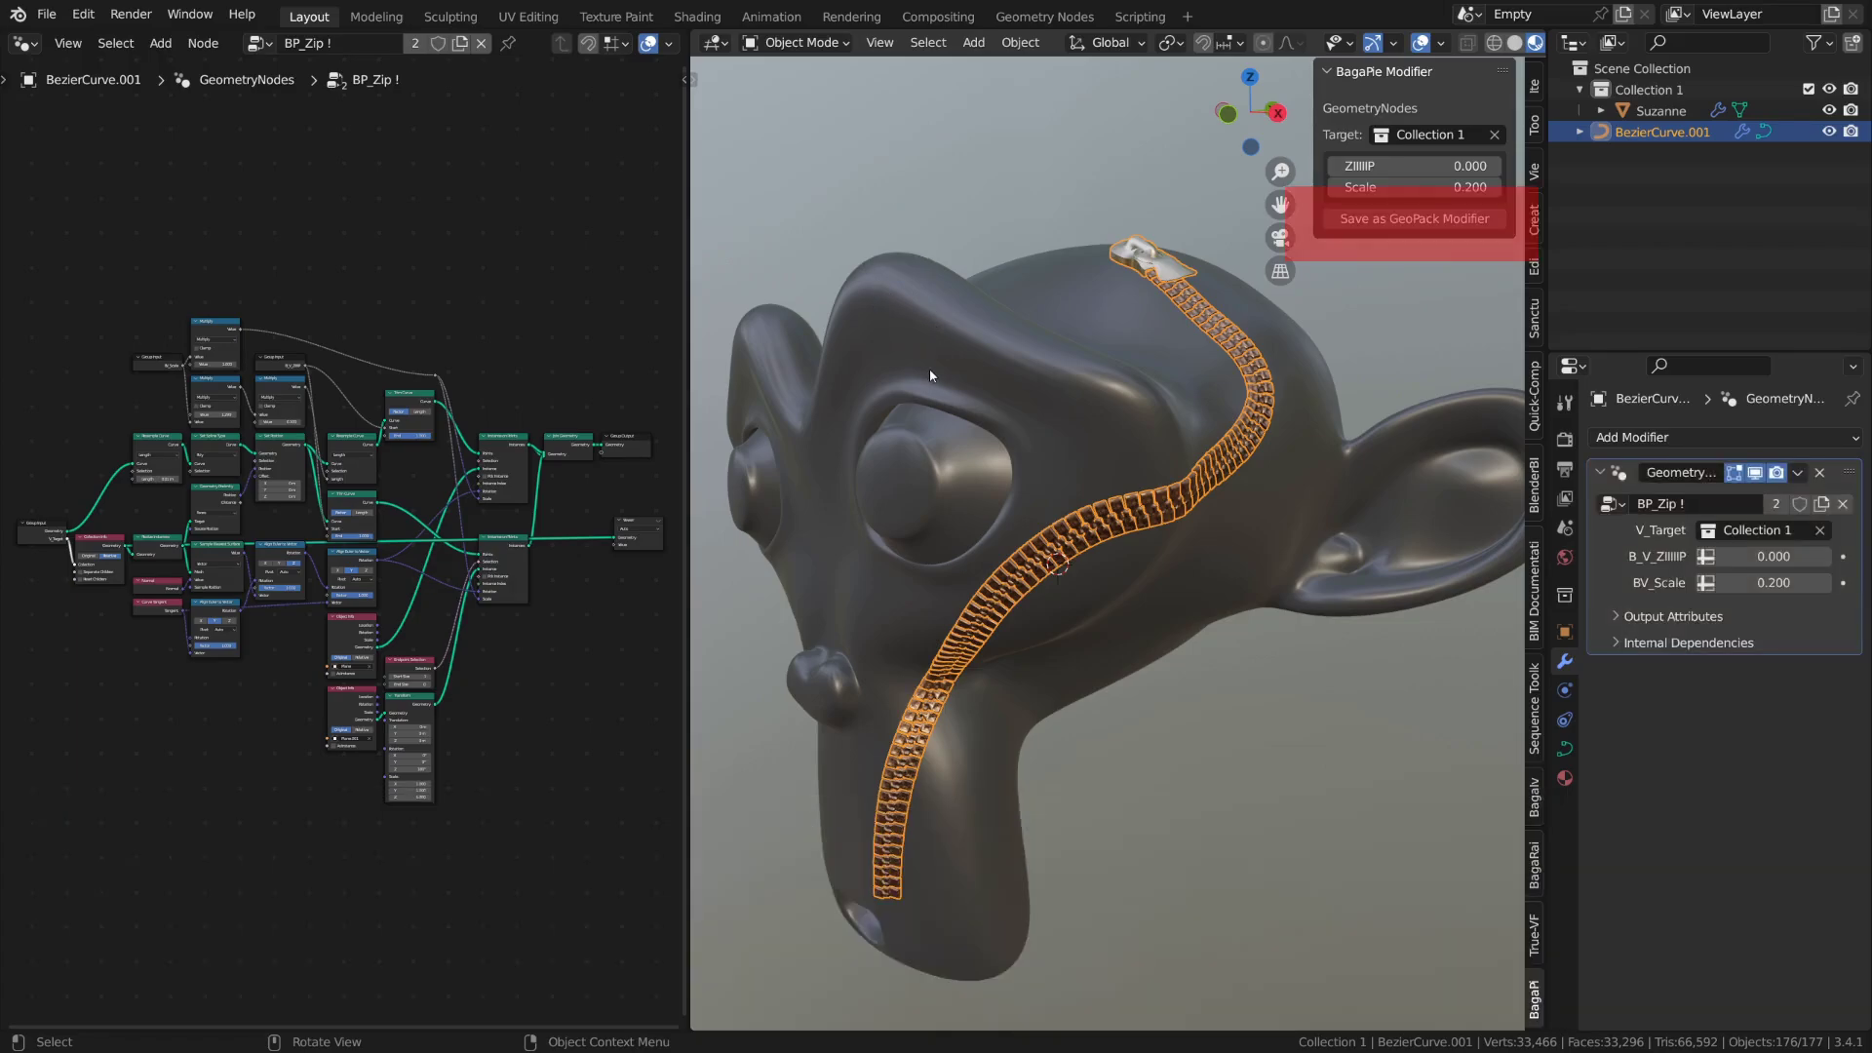
key(j)
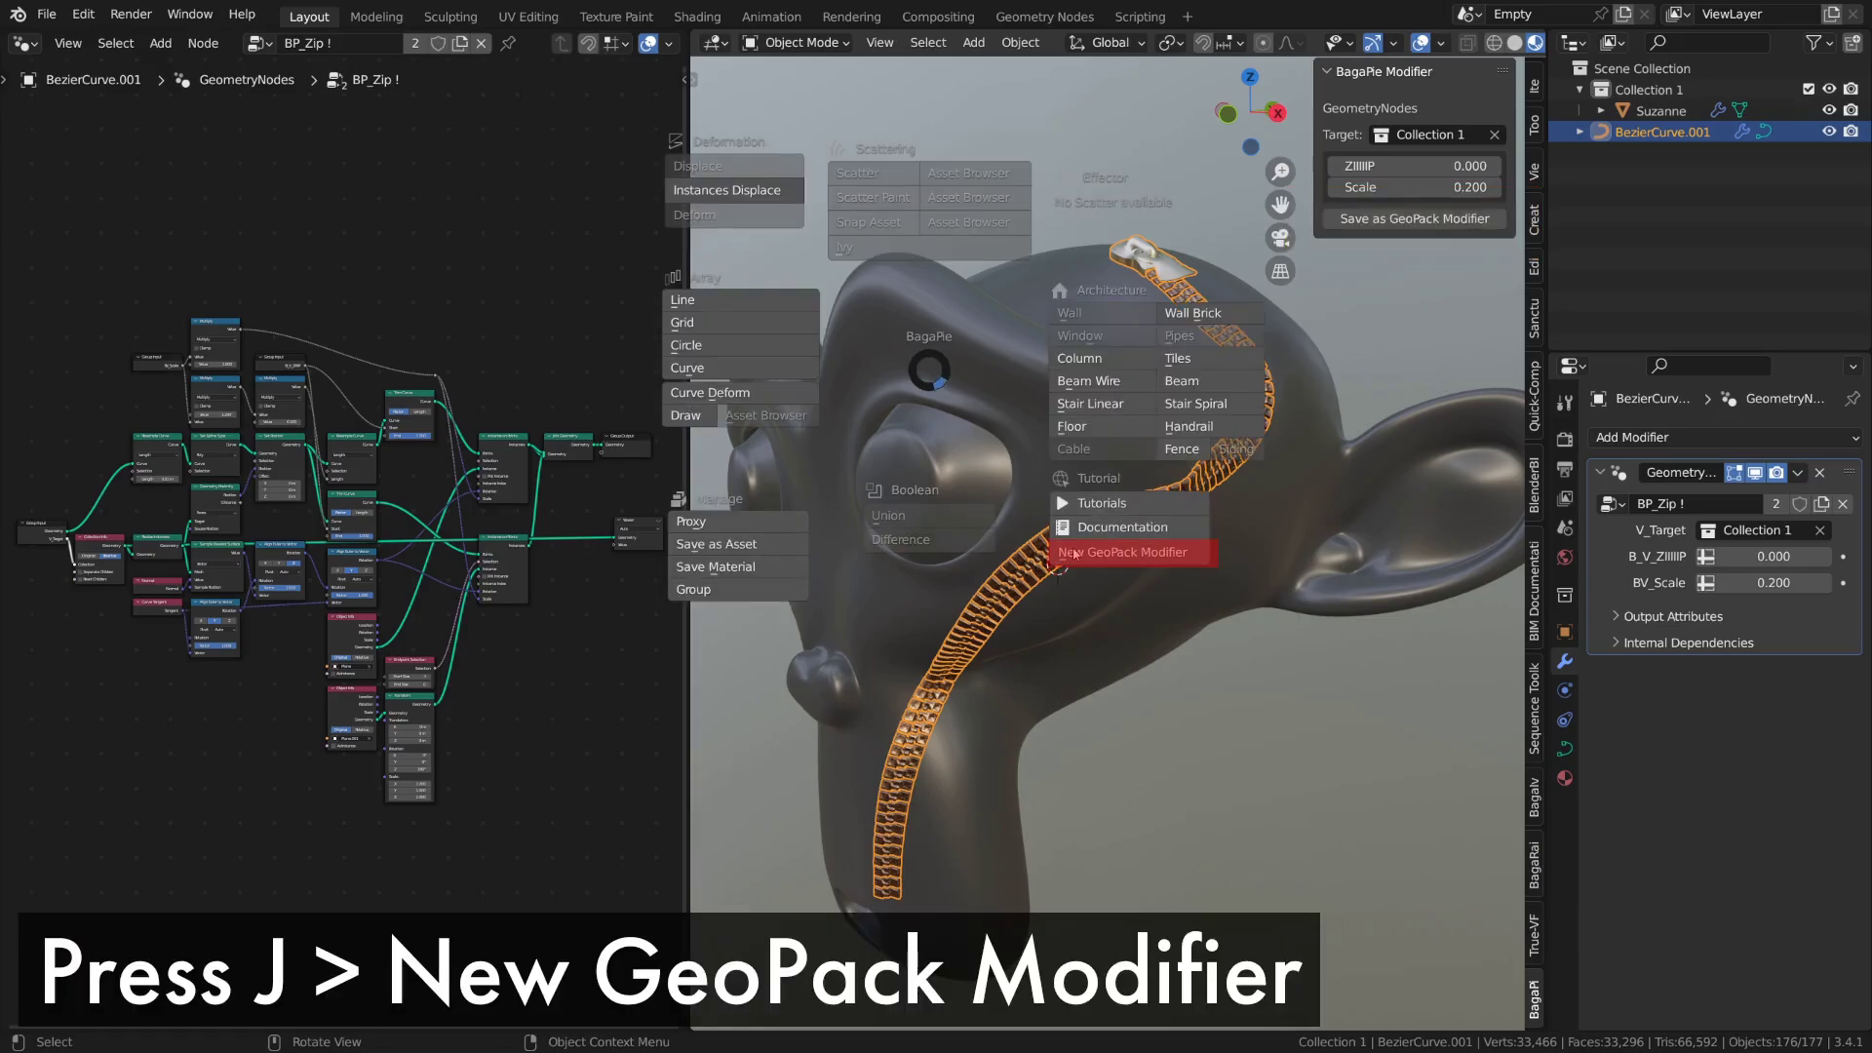
click(1070, 553)
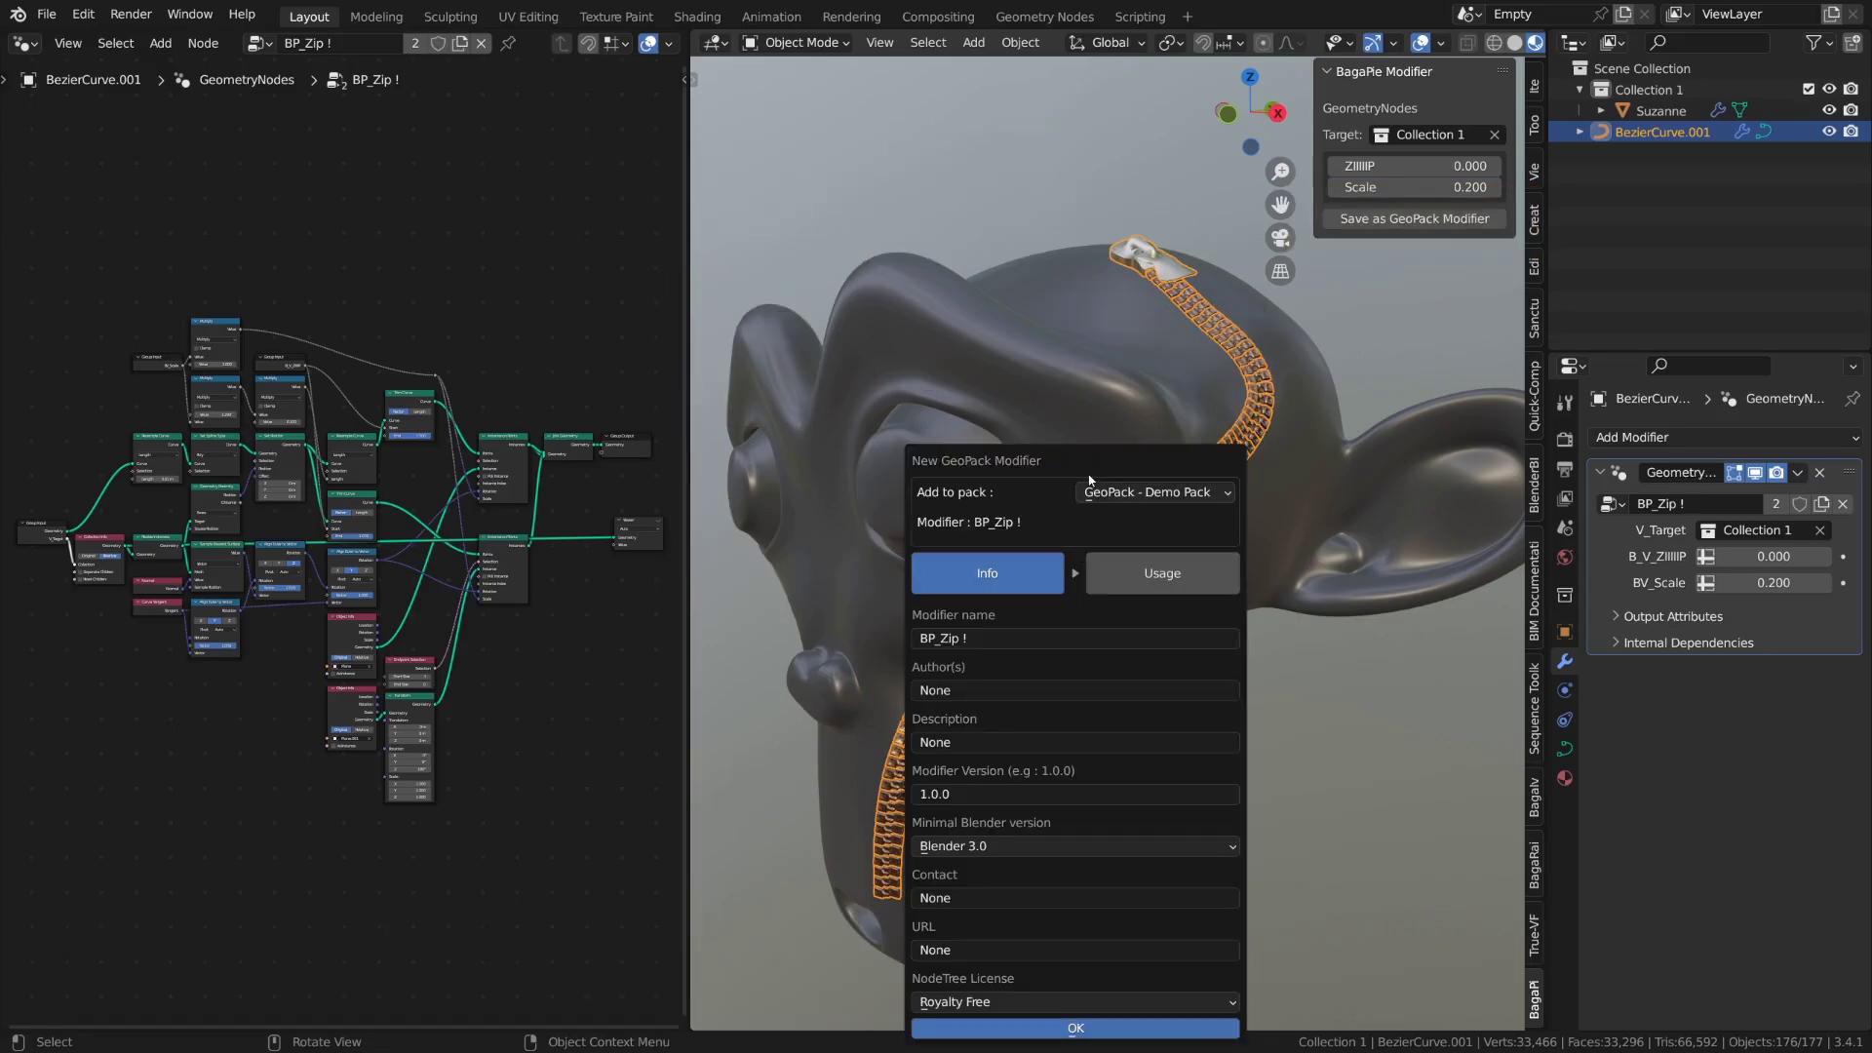
drag(1080, 460, 943, 218)
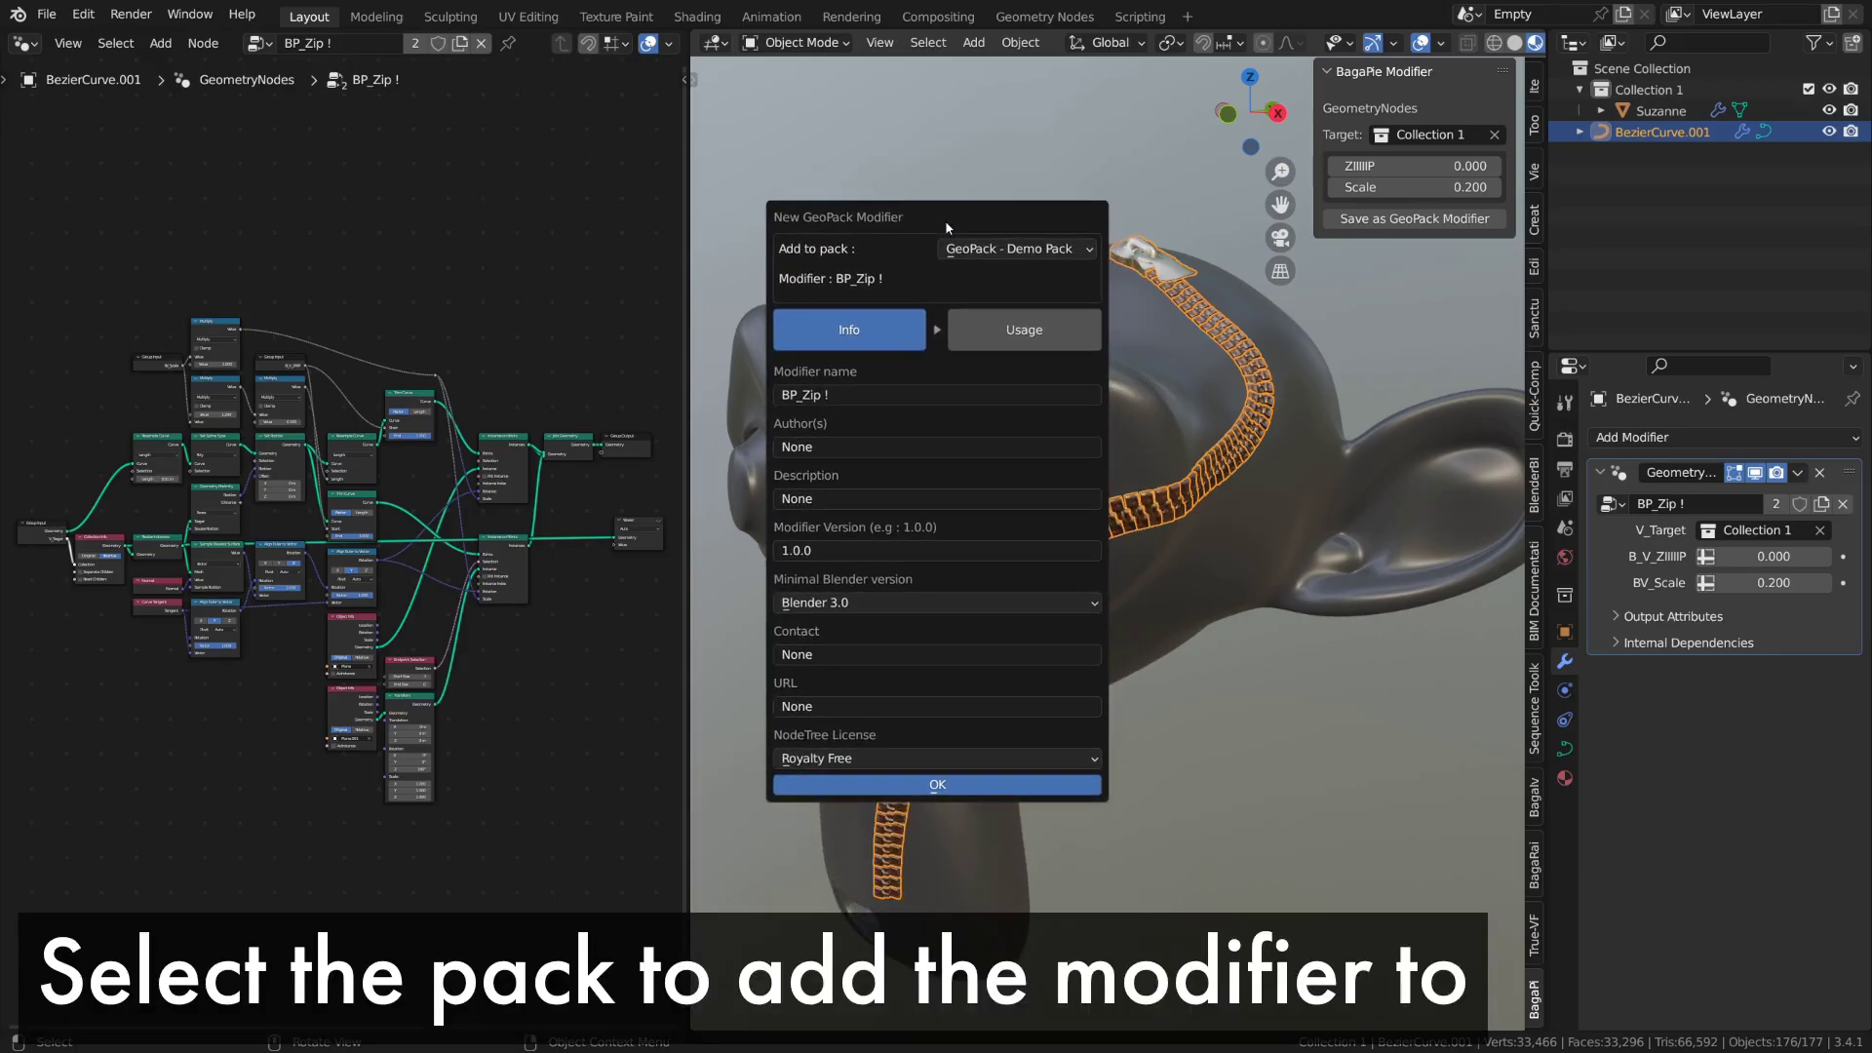
click(1015, 251)
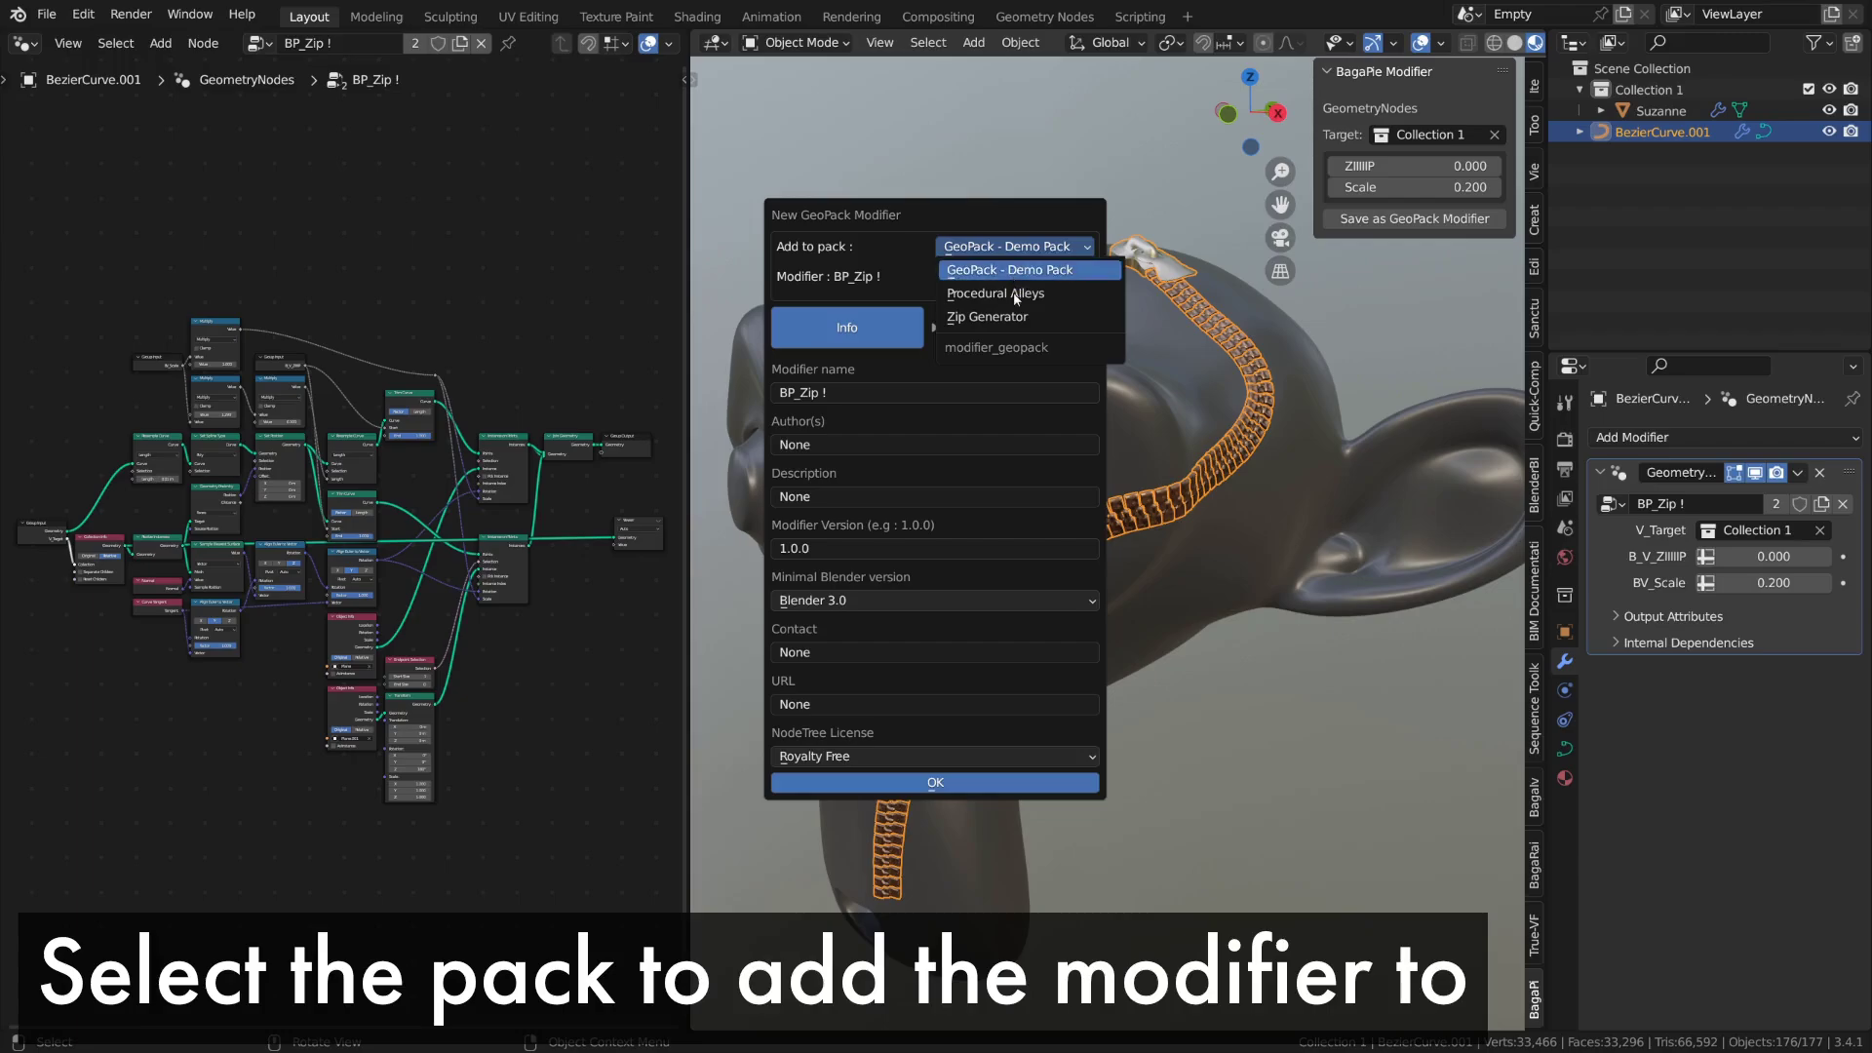
click(1015, 317)
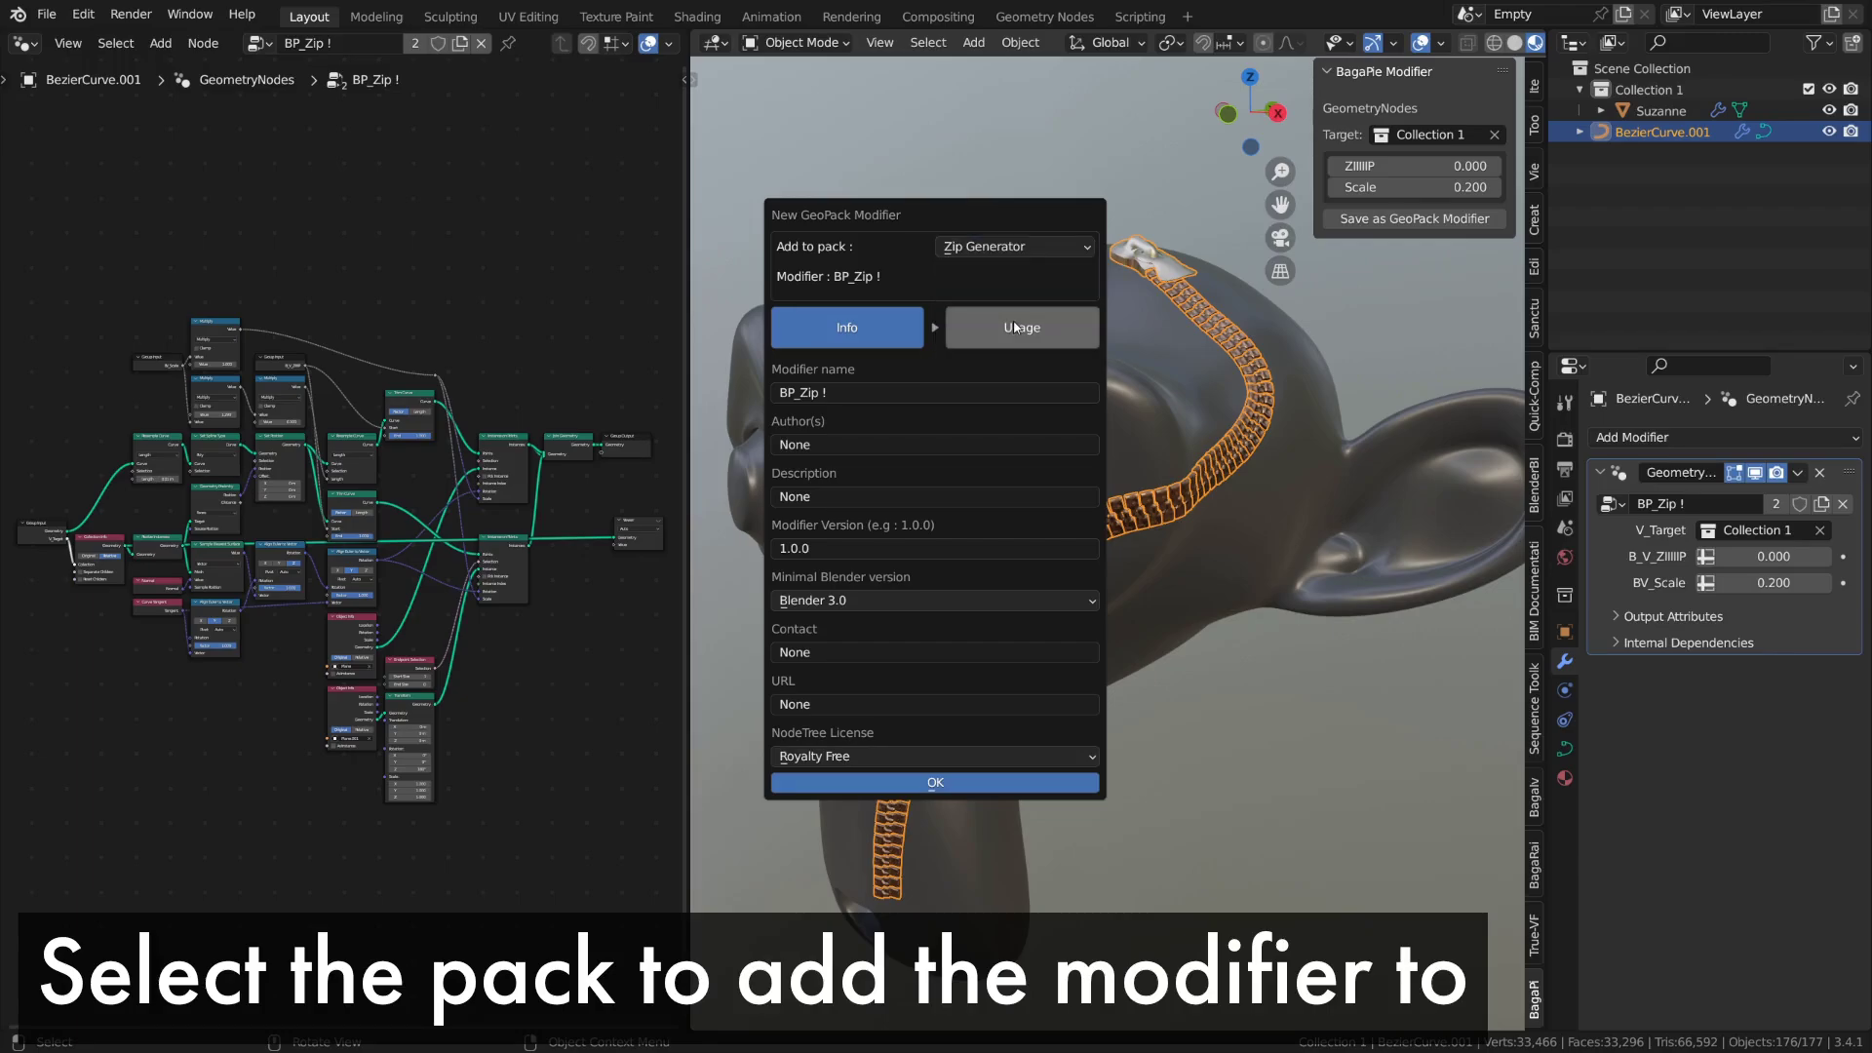
- Rename the new GeoPack modifier to "Zip On Surface"
double_click(788, 392)
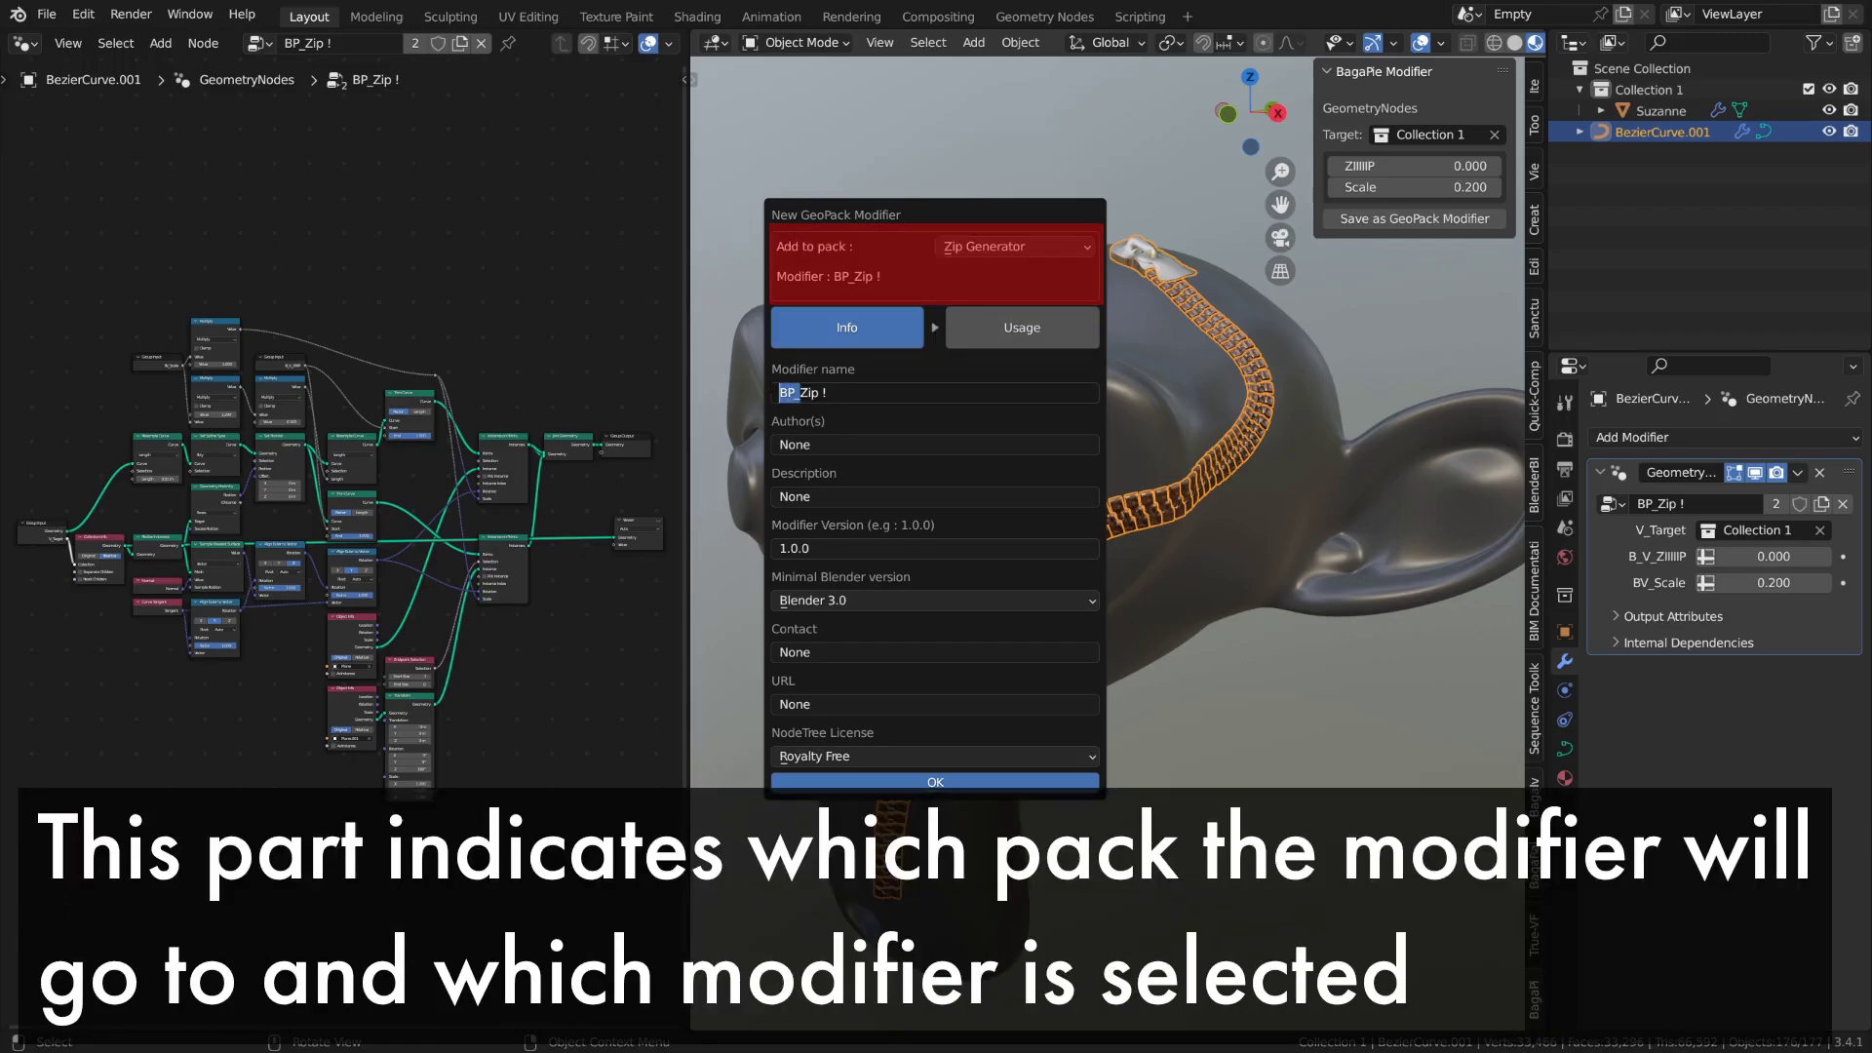
key(BackSpace)
key(Delete)
key(Delete)
key(Delete)
text(On surf)
key(BackSpace)
key(BackSpace)
key(BackSpace)
key(BackSpace)
text(Surface)
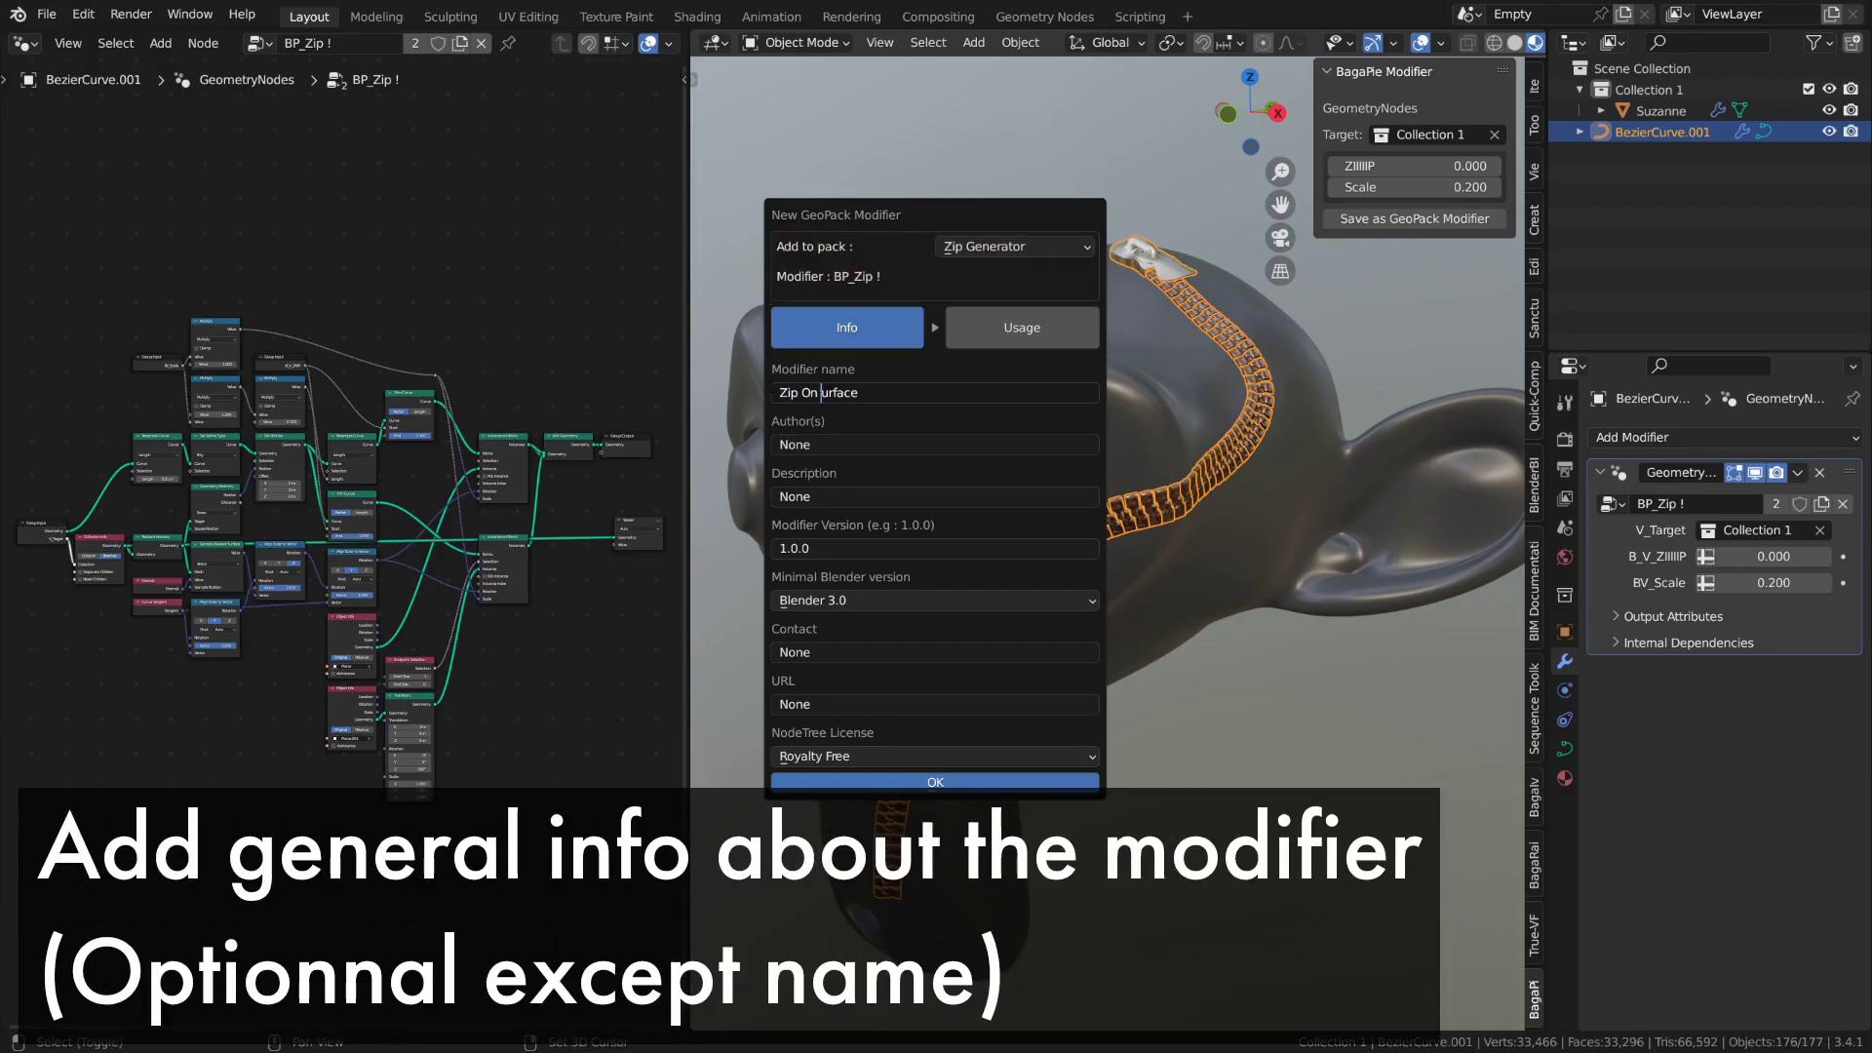
key(Return)
- Set the modifier's minimal Blender version to Blender 3.4 and its NodeTree license to CC-BY
click(865, 600)
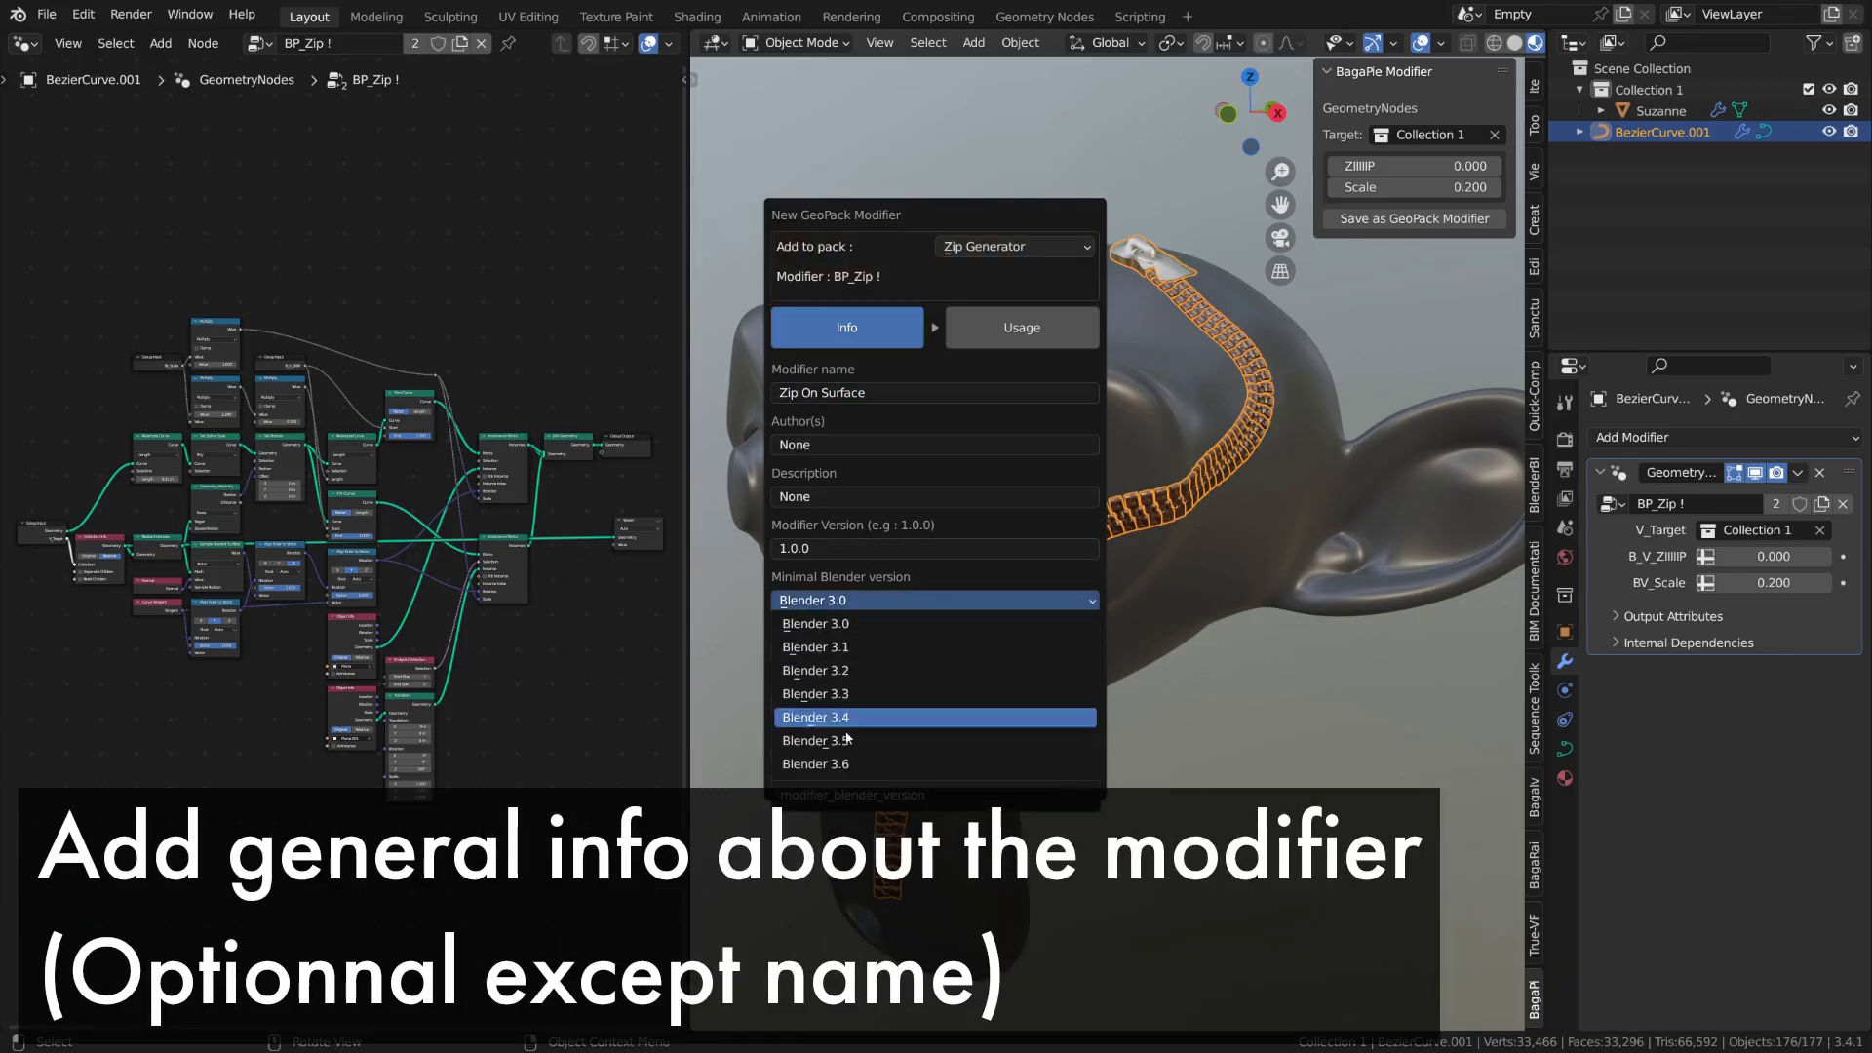
click(877, 711)
click(970, 757)
click(970, 779)
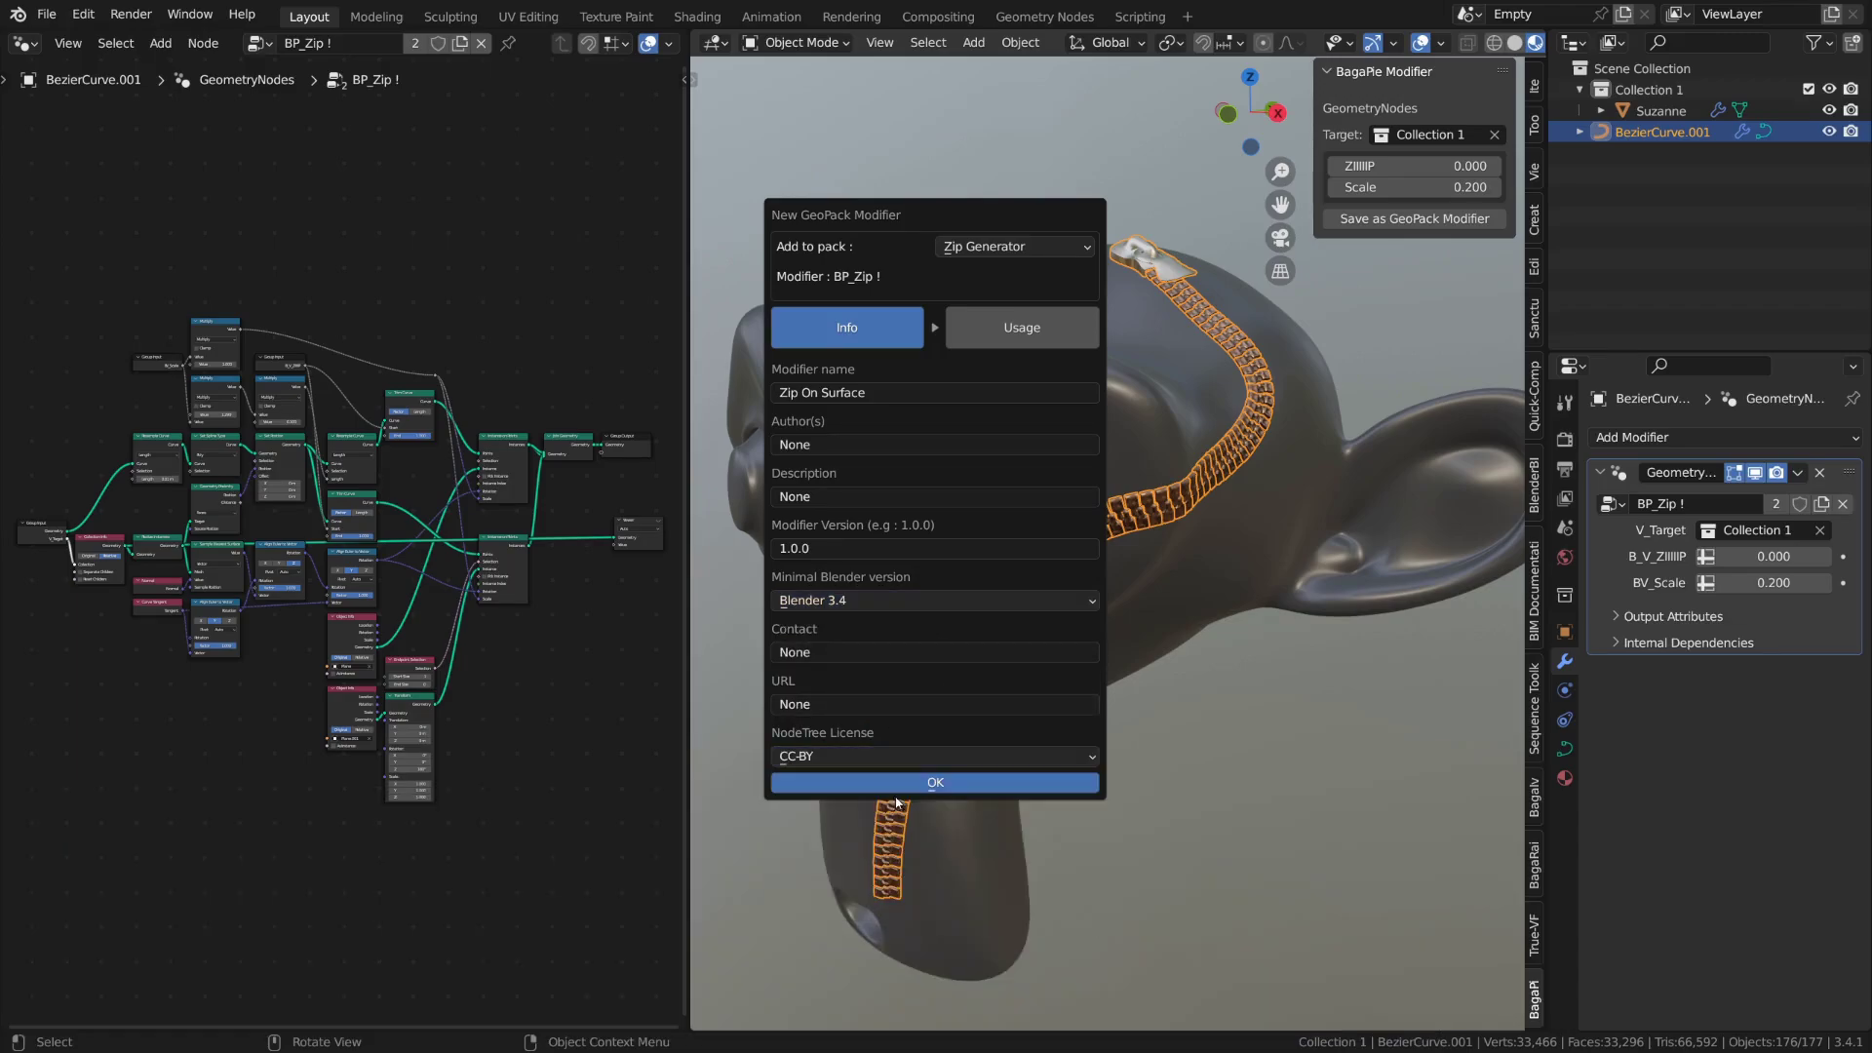
- Set the modifier's usage so the active object is "None - Create new object" and Use Selection is enabled
click(991, 324)
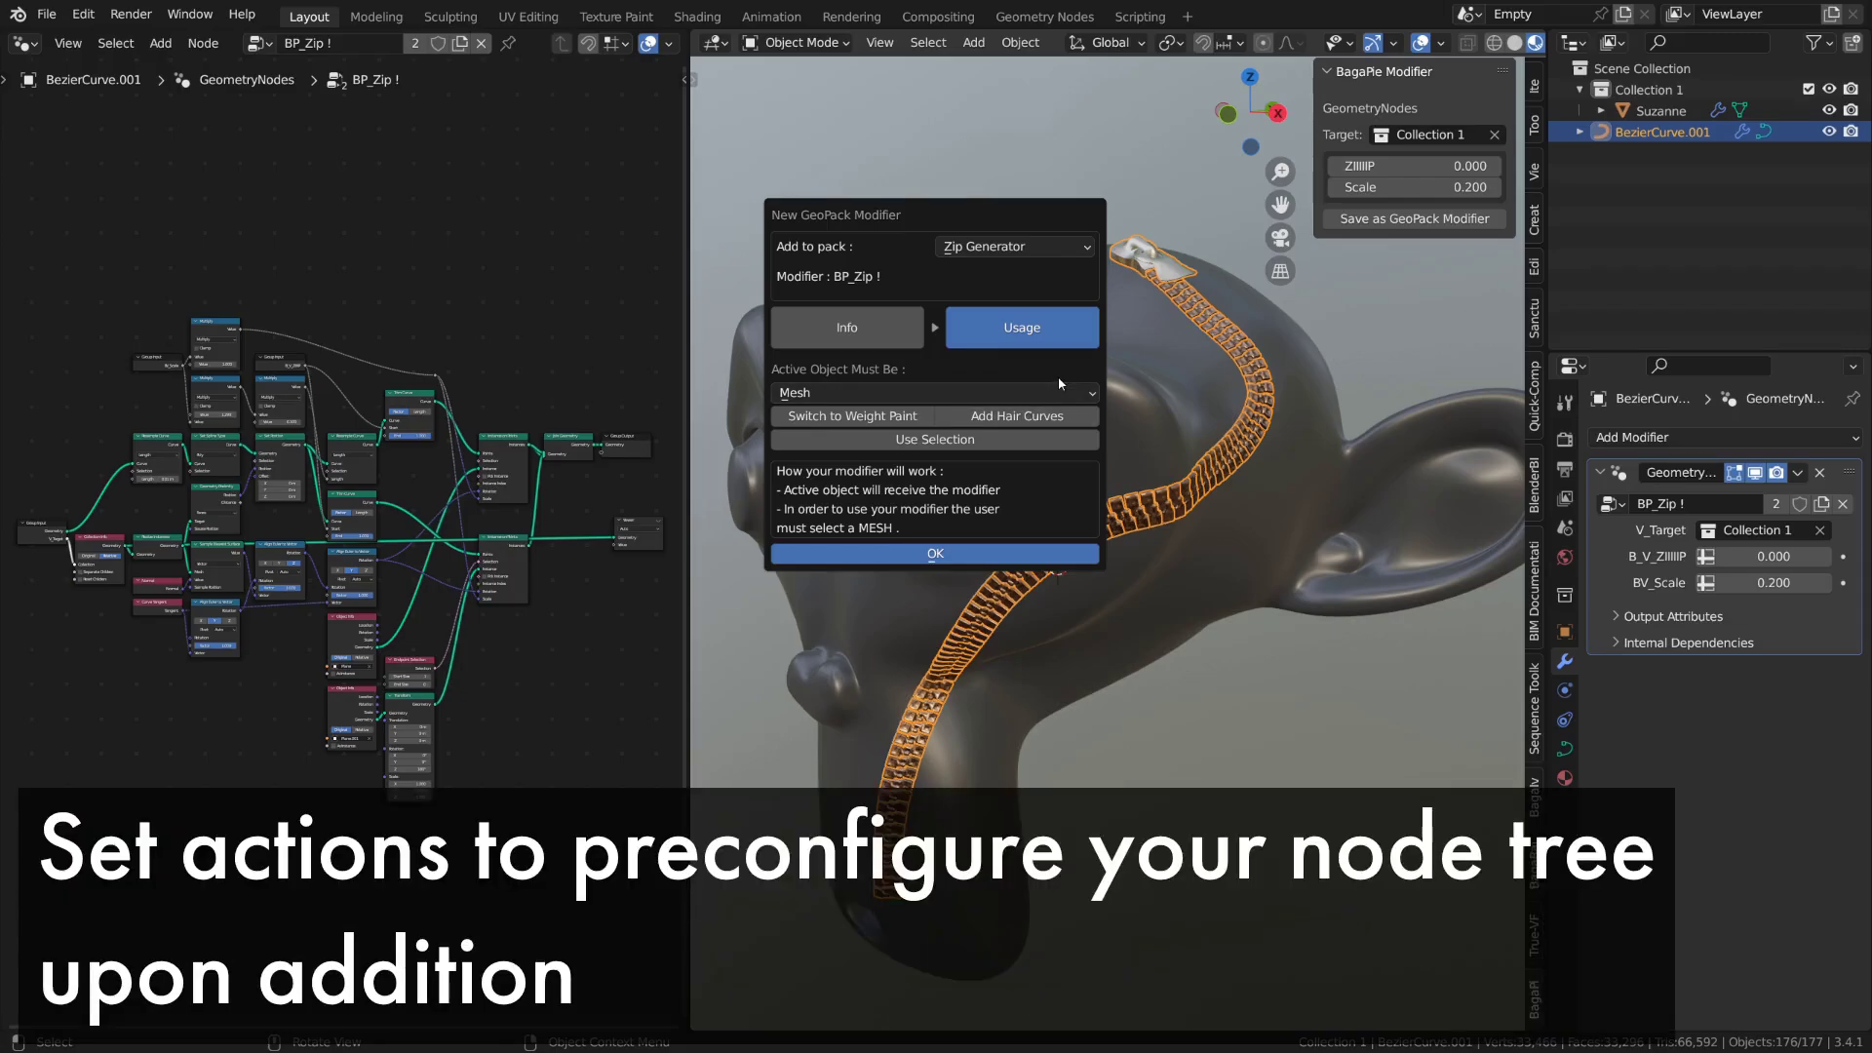
click(966, 439)
click(958, 391)
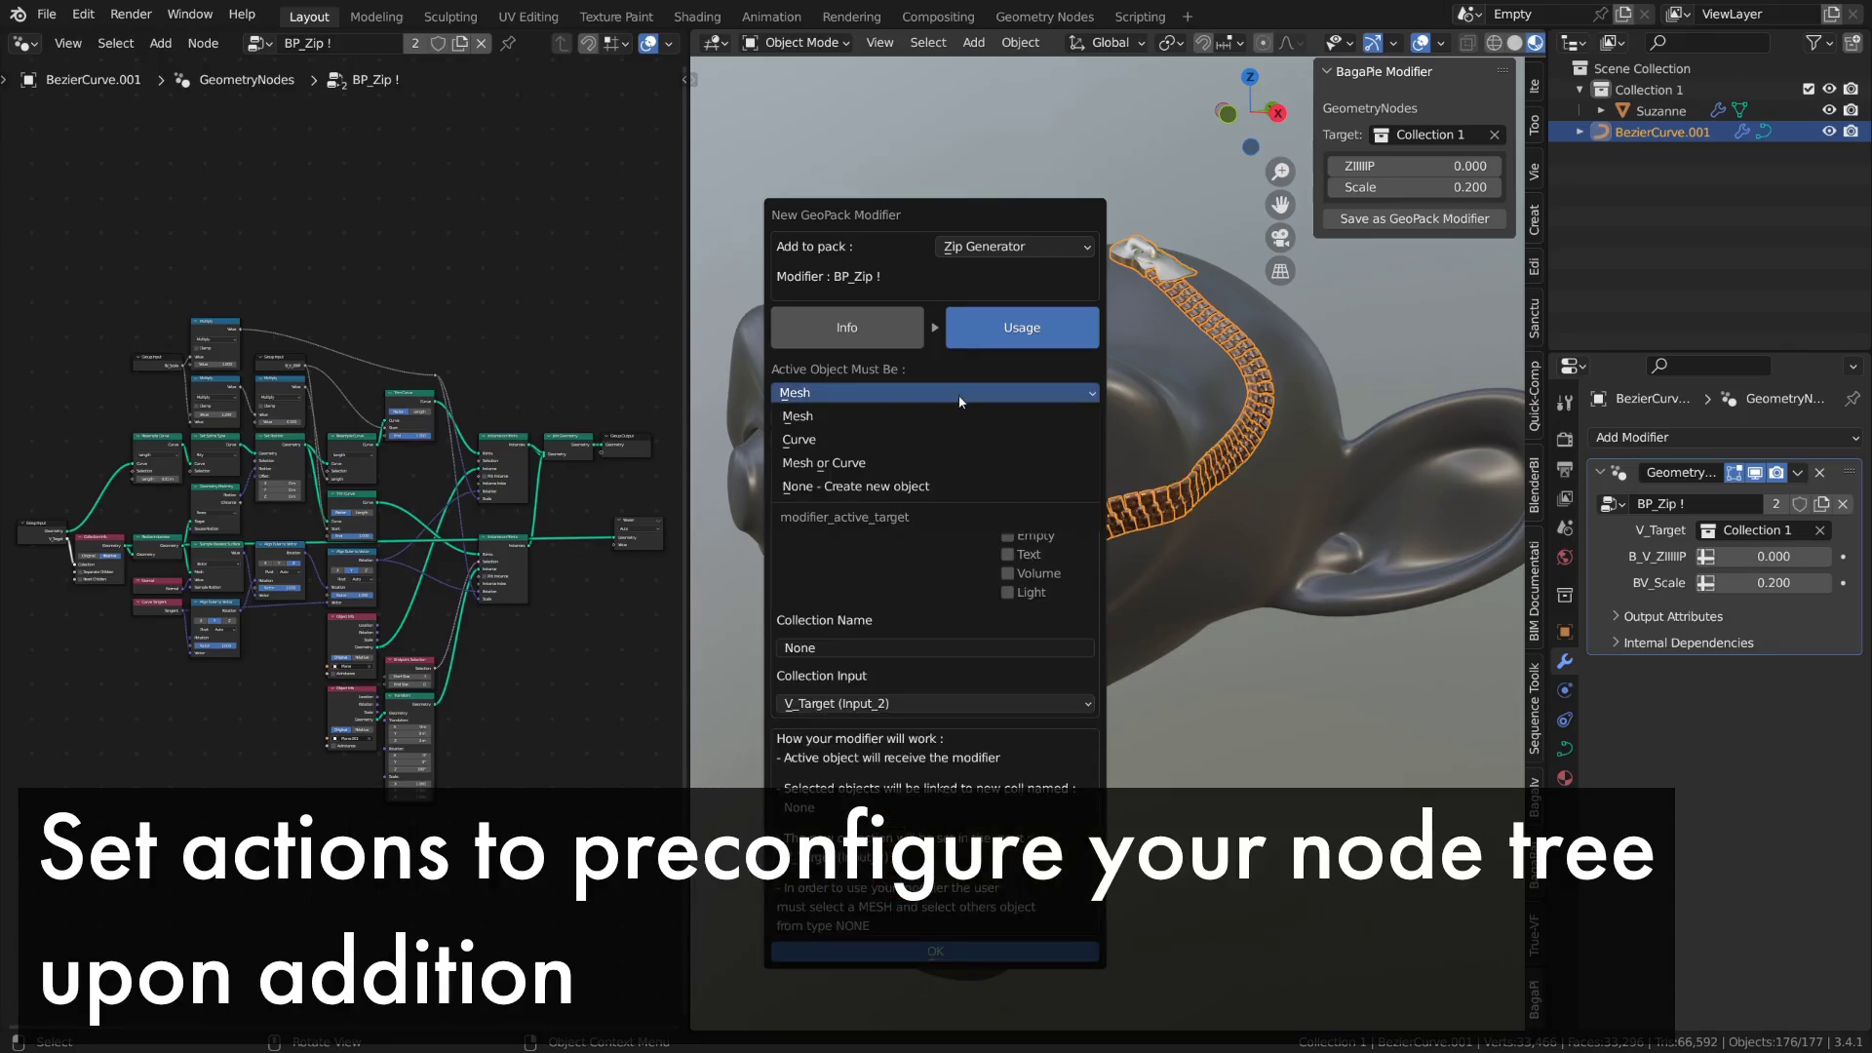
click(920, 487)
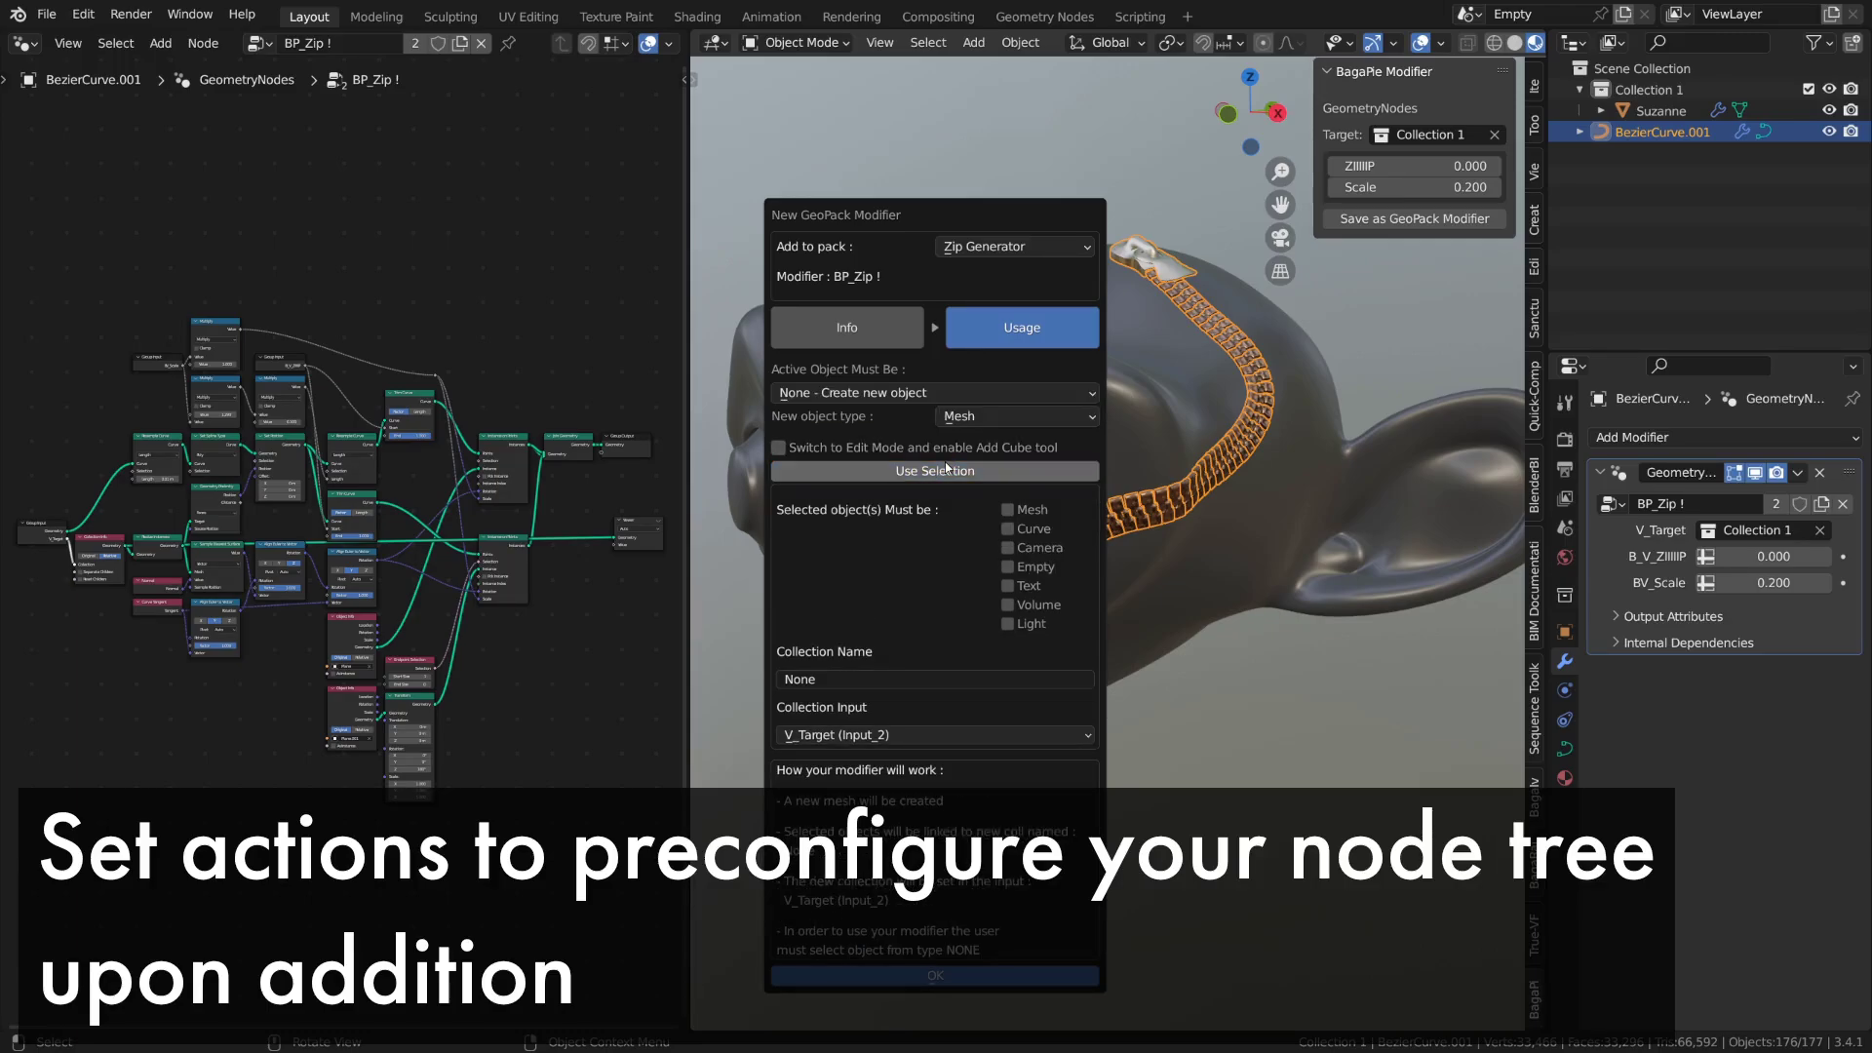
click(918, 472)
- Make the new object type Curve and have the modifier switch to draw curve mode
click(960, 416)
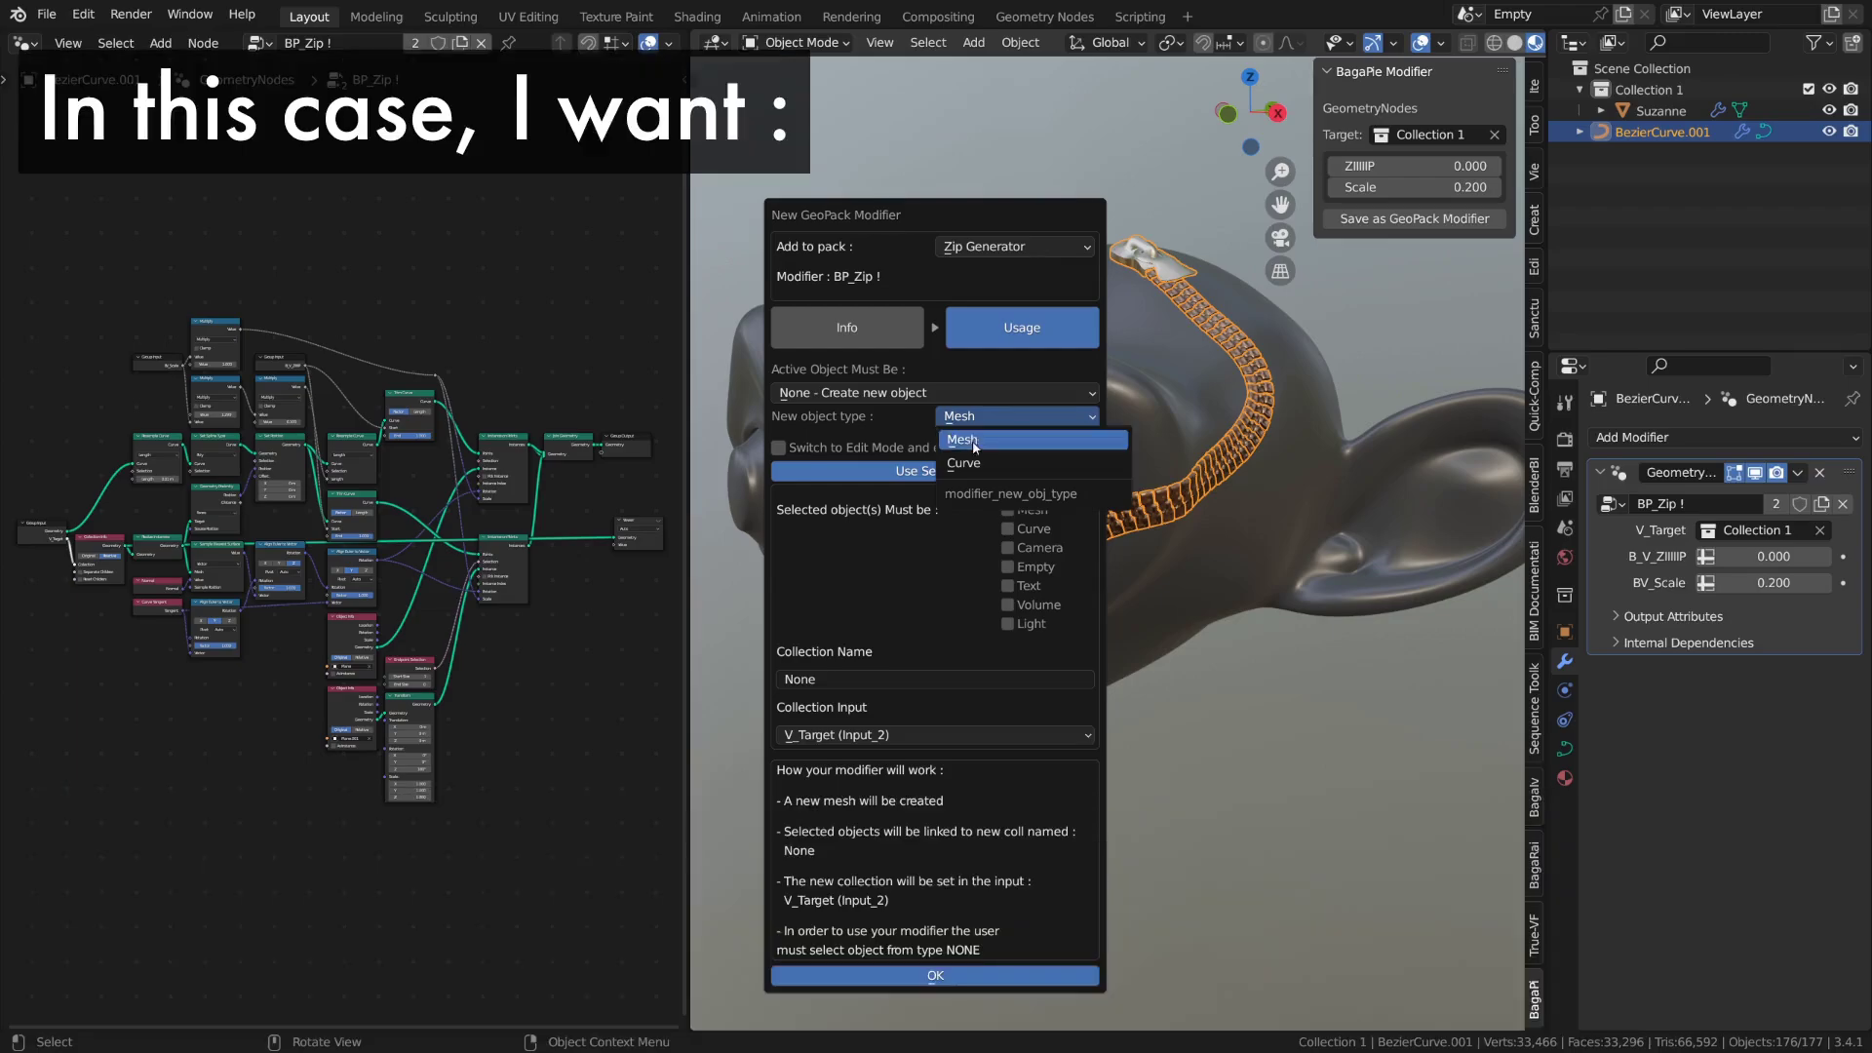
click(960, 437)
click(899, 448)
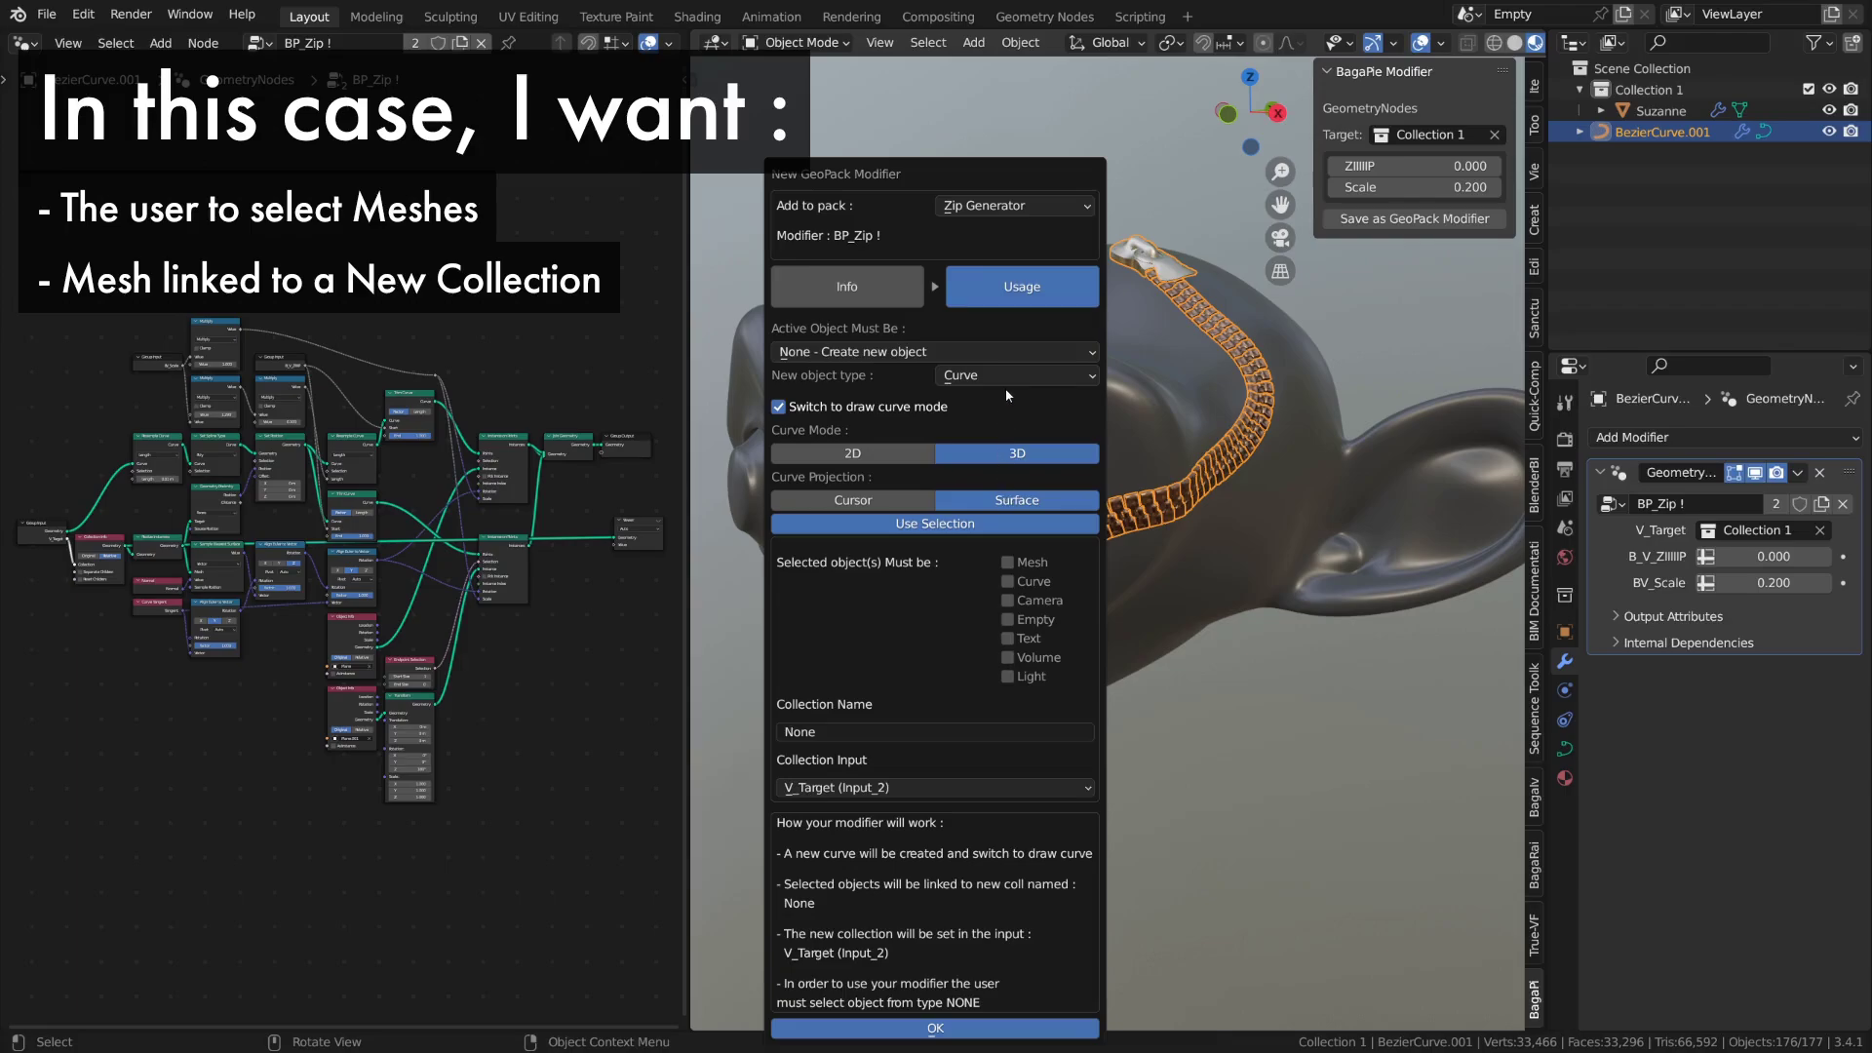
- Require Mesh selections linked to a collection named "Zip Target", and save the modifier to the pack
click(1009, 563)
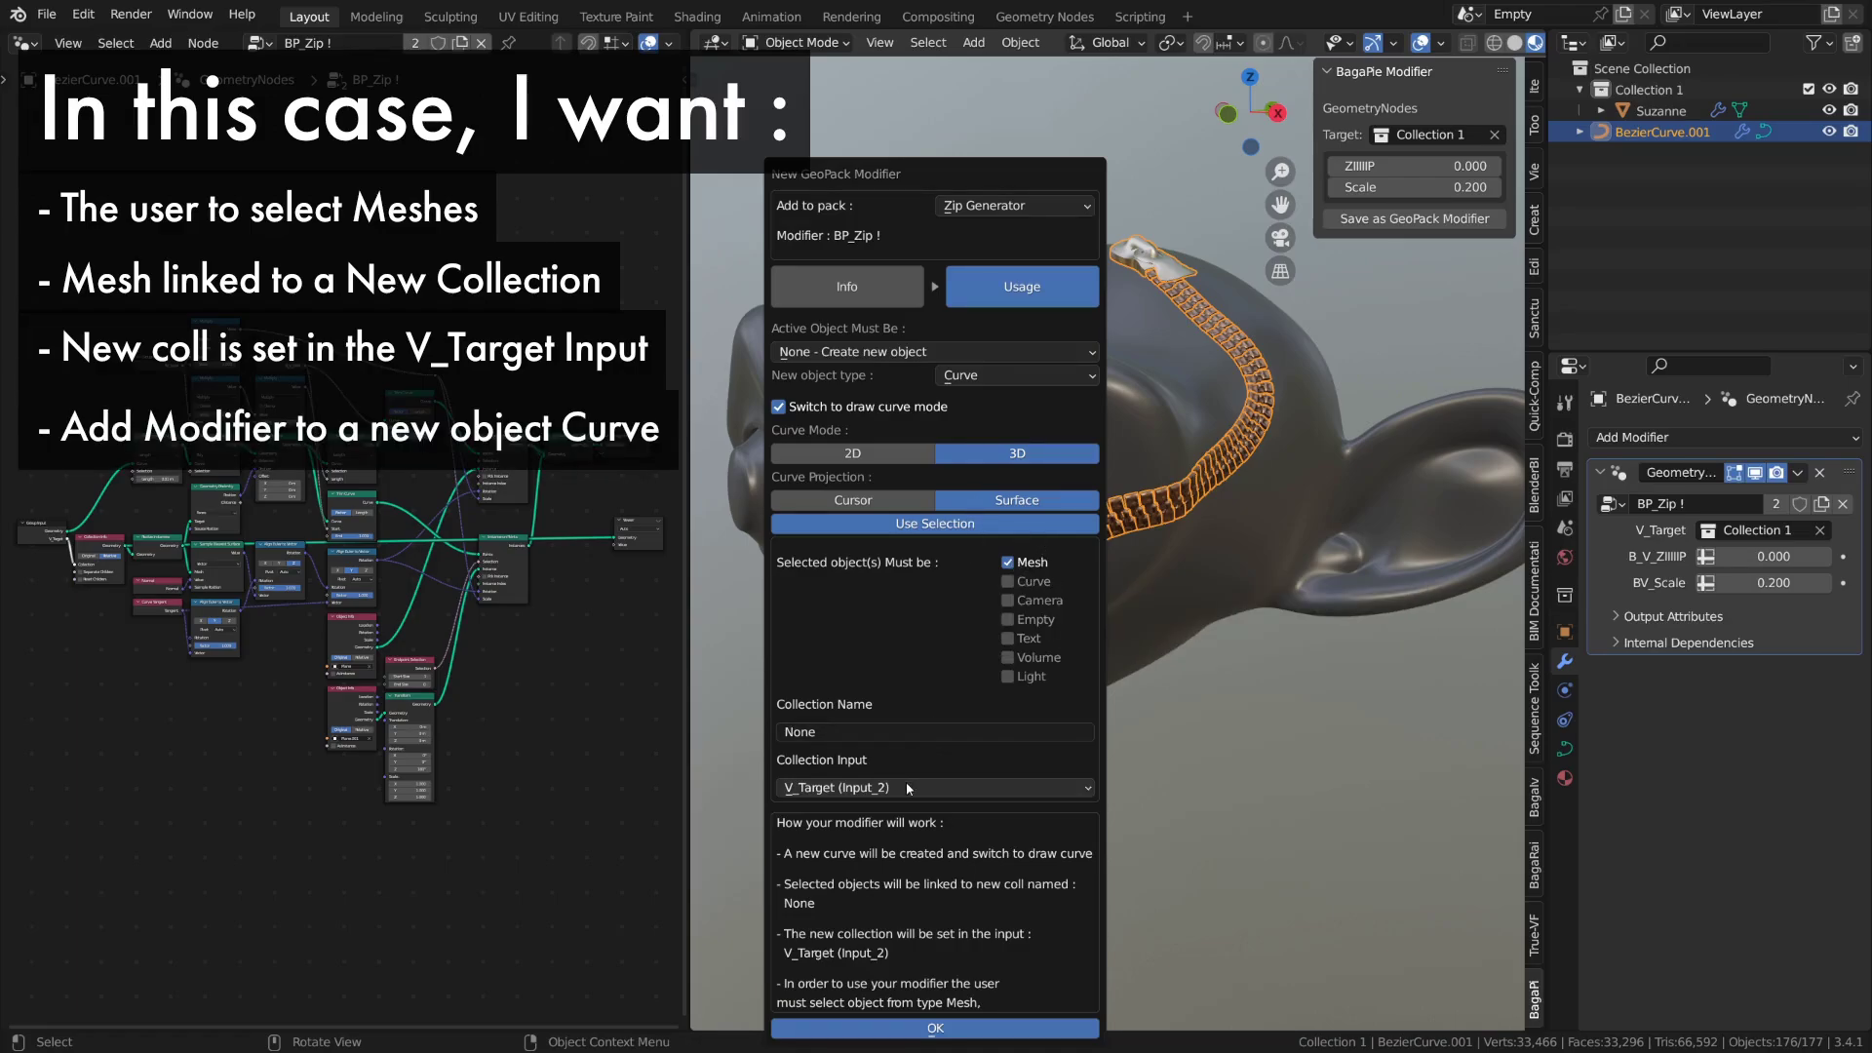
click(828, 723)
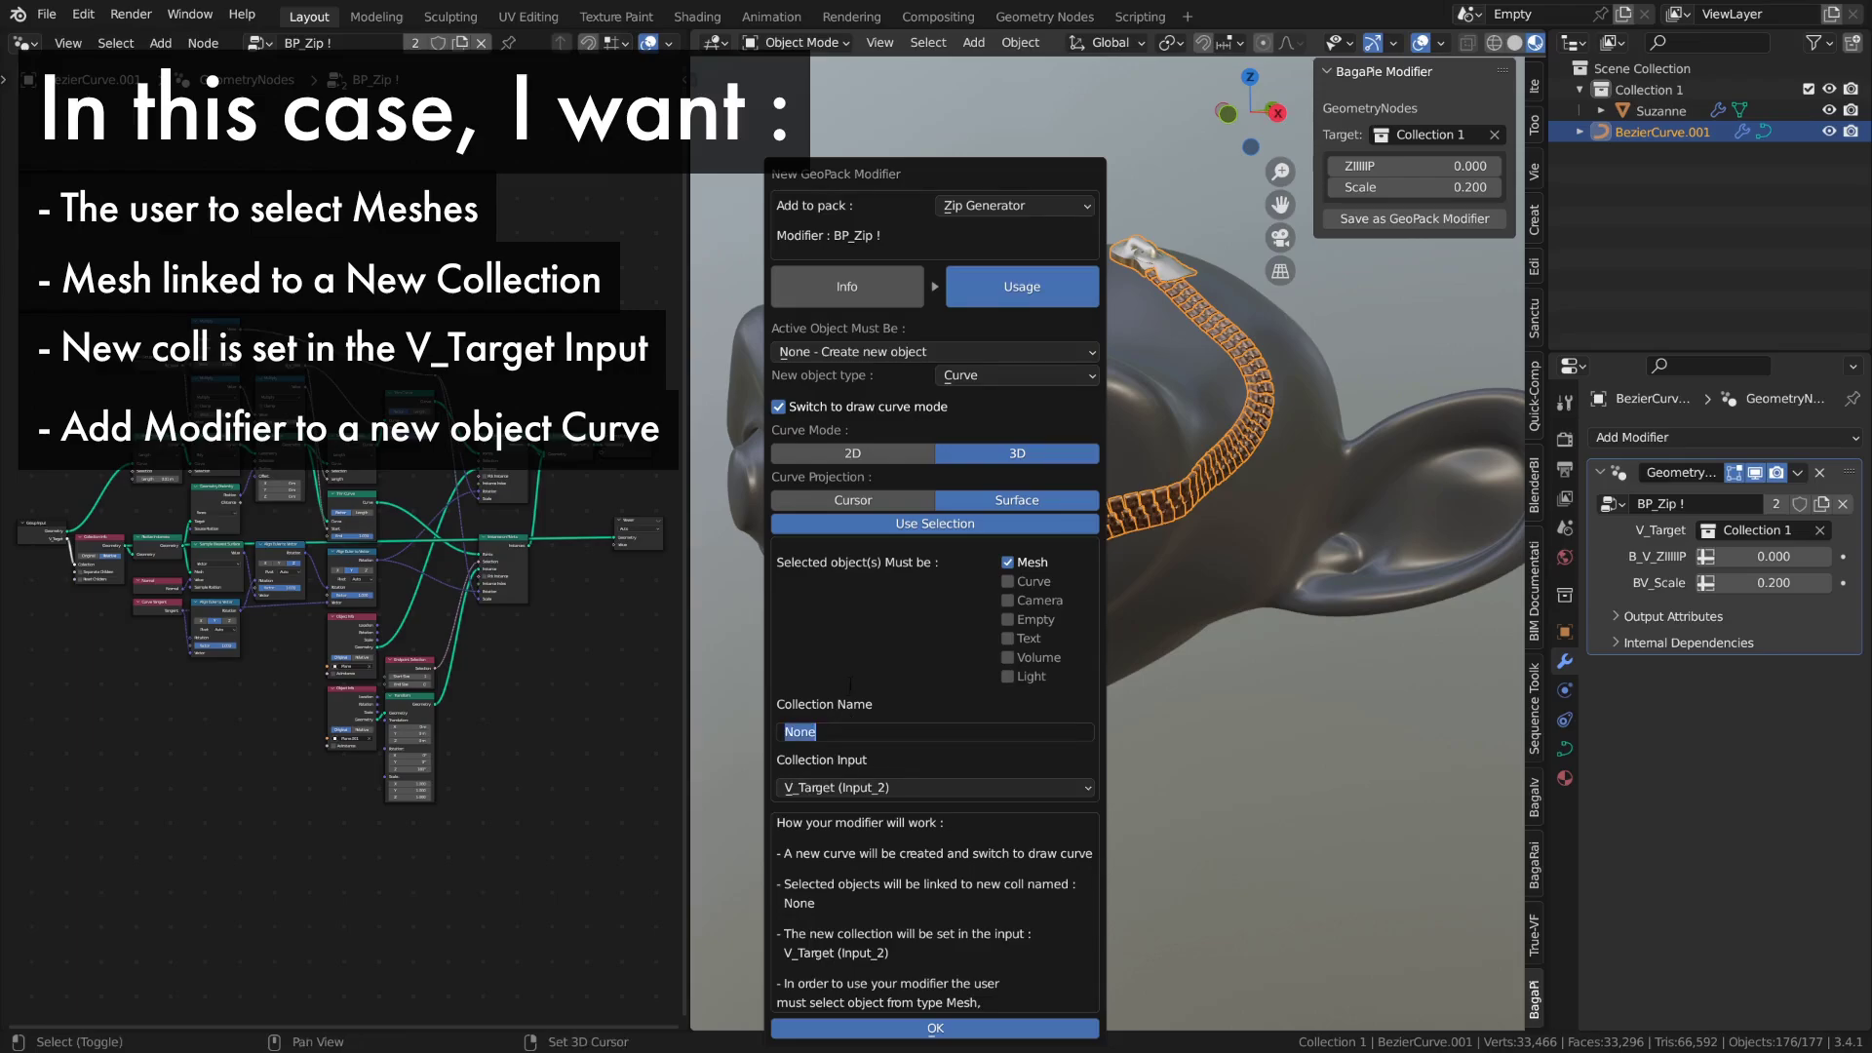
text(Zip )
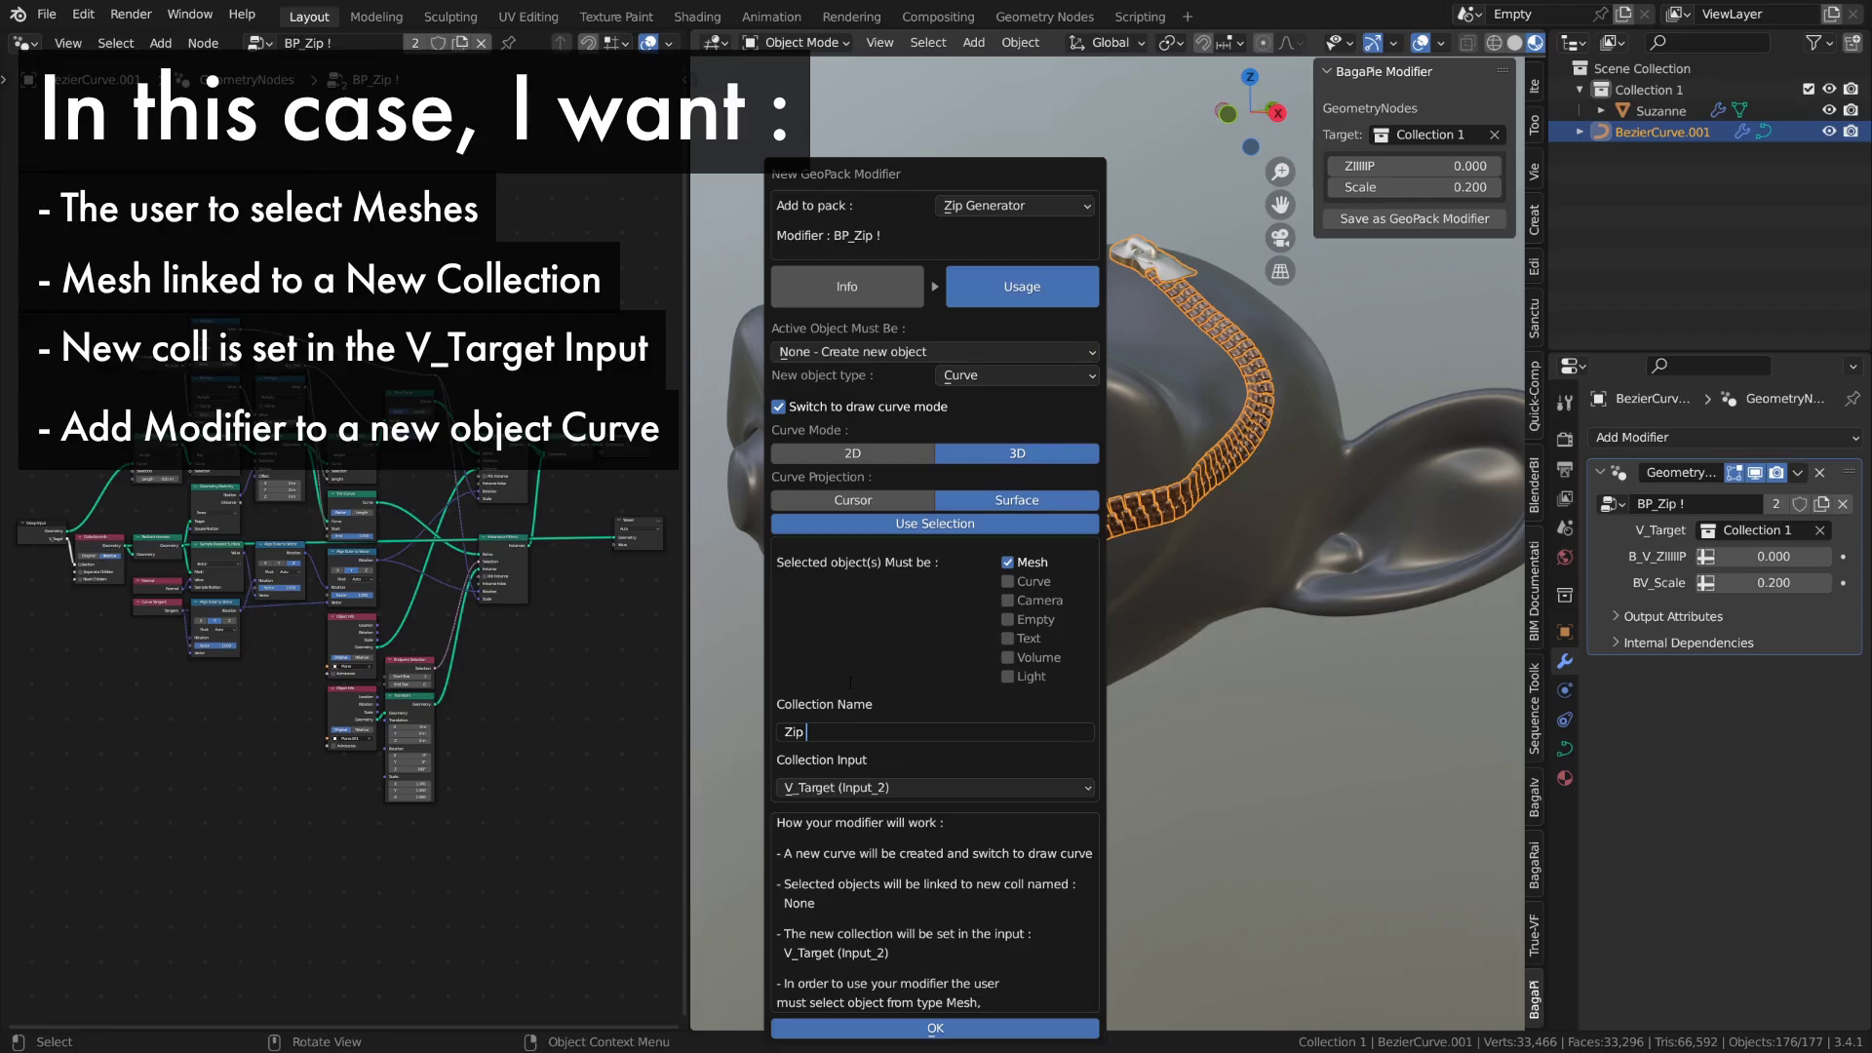
text(Target)
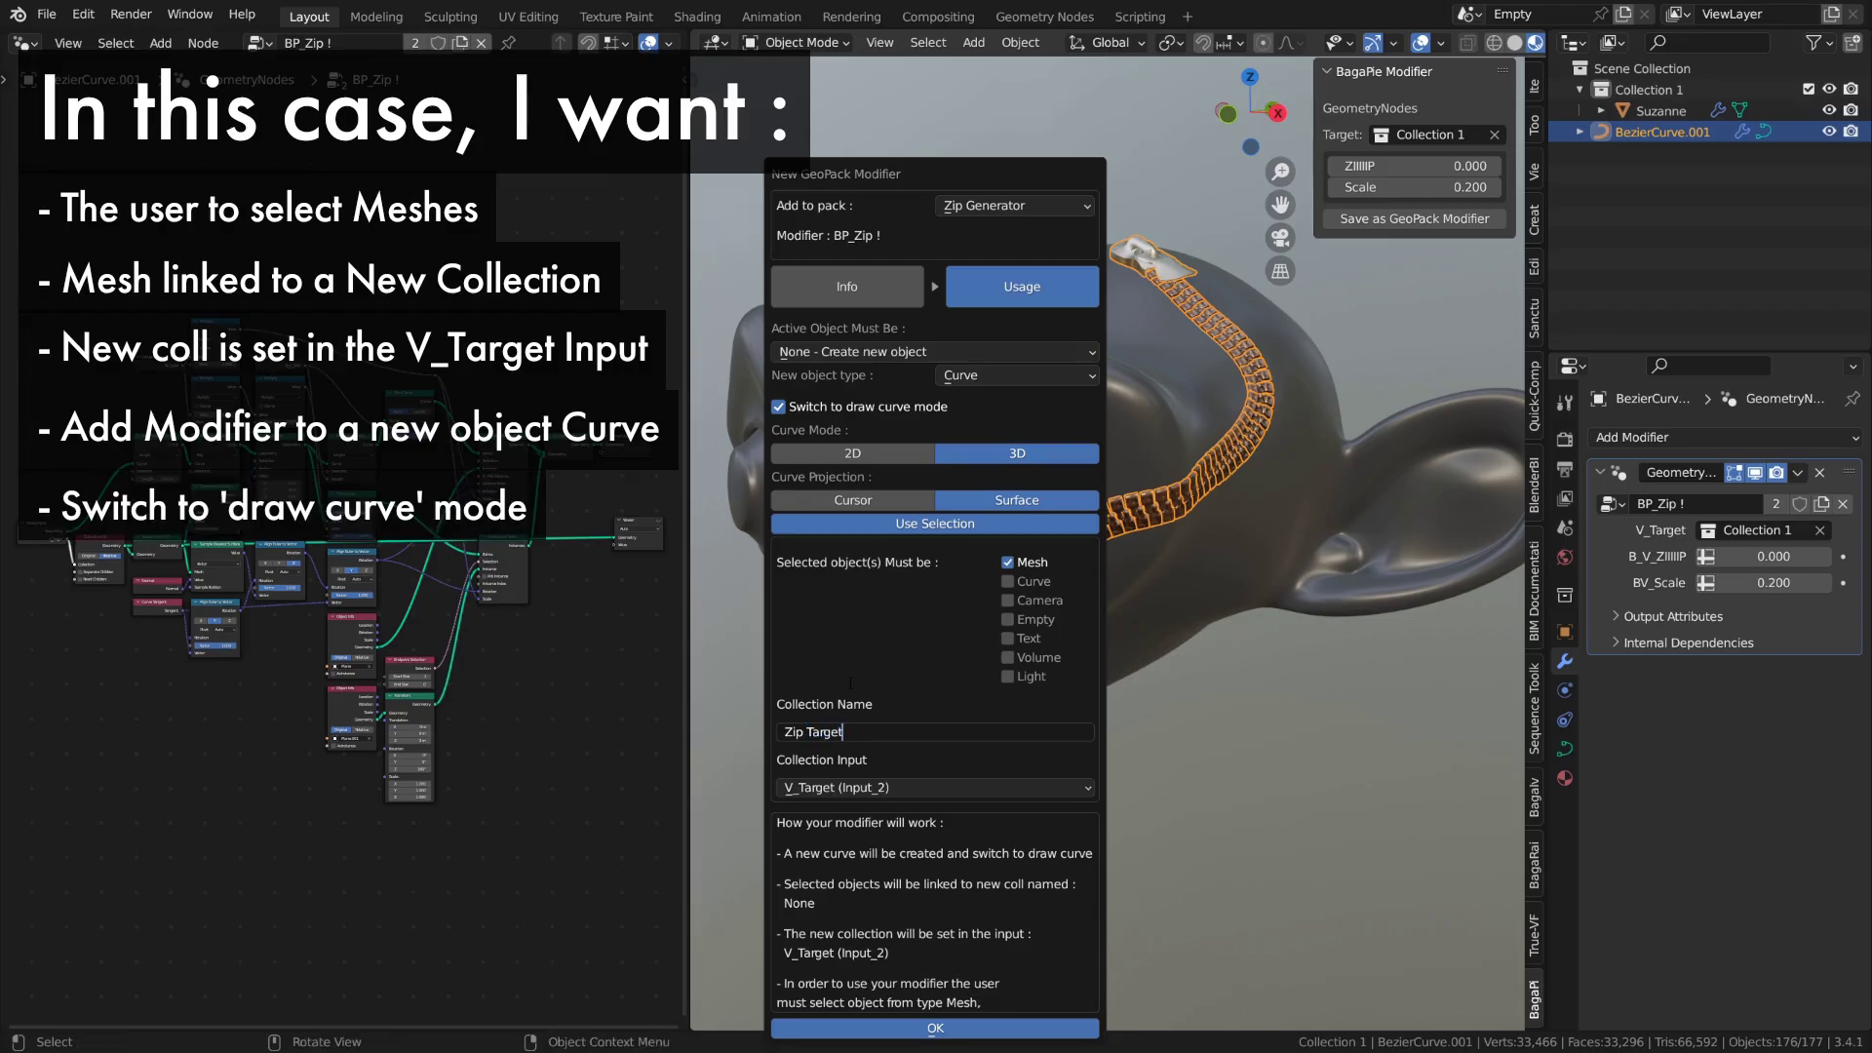
key(Return)
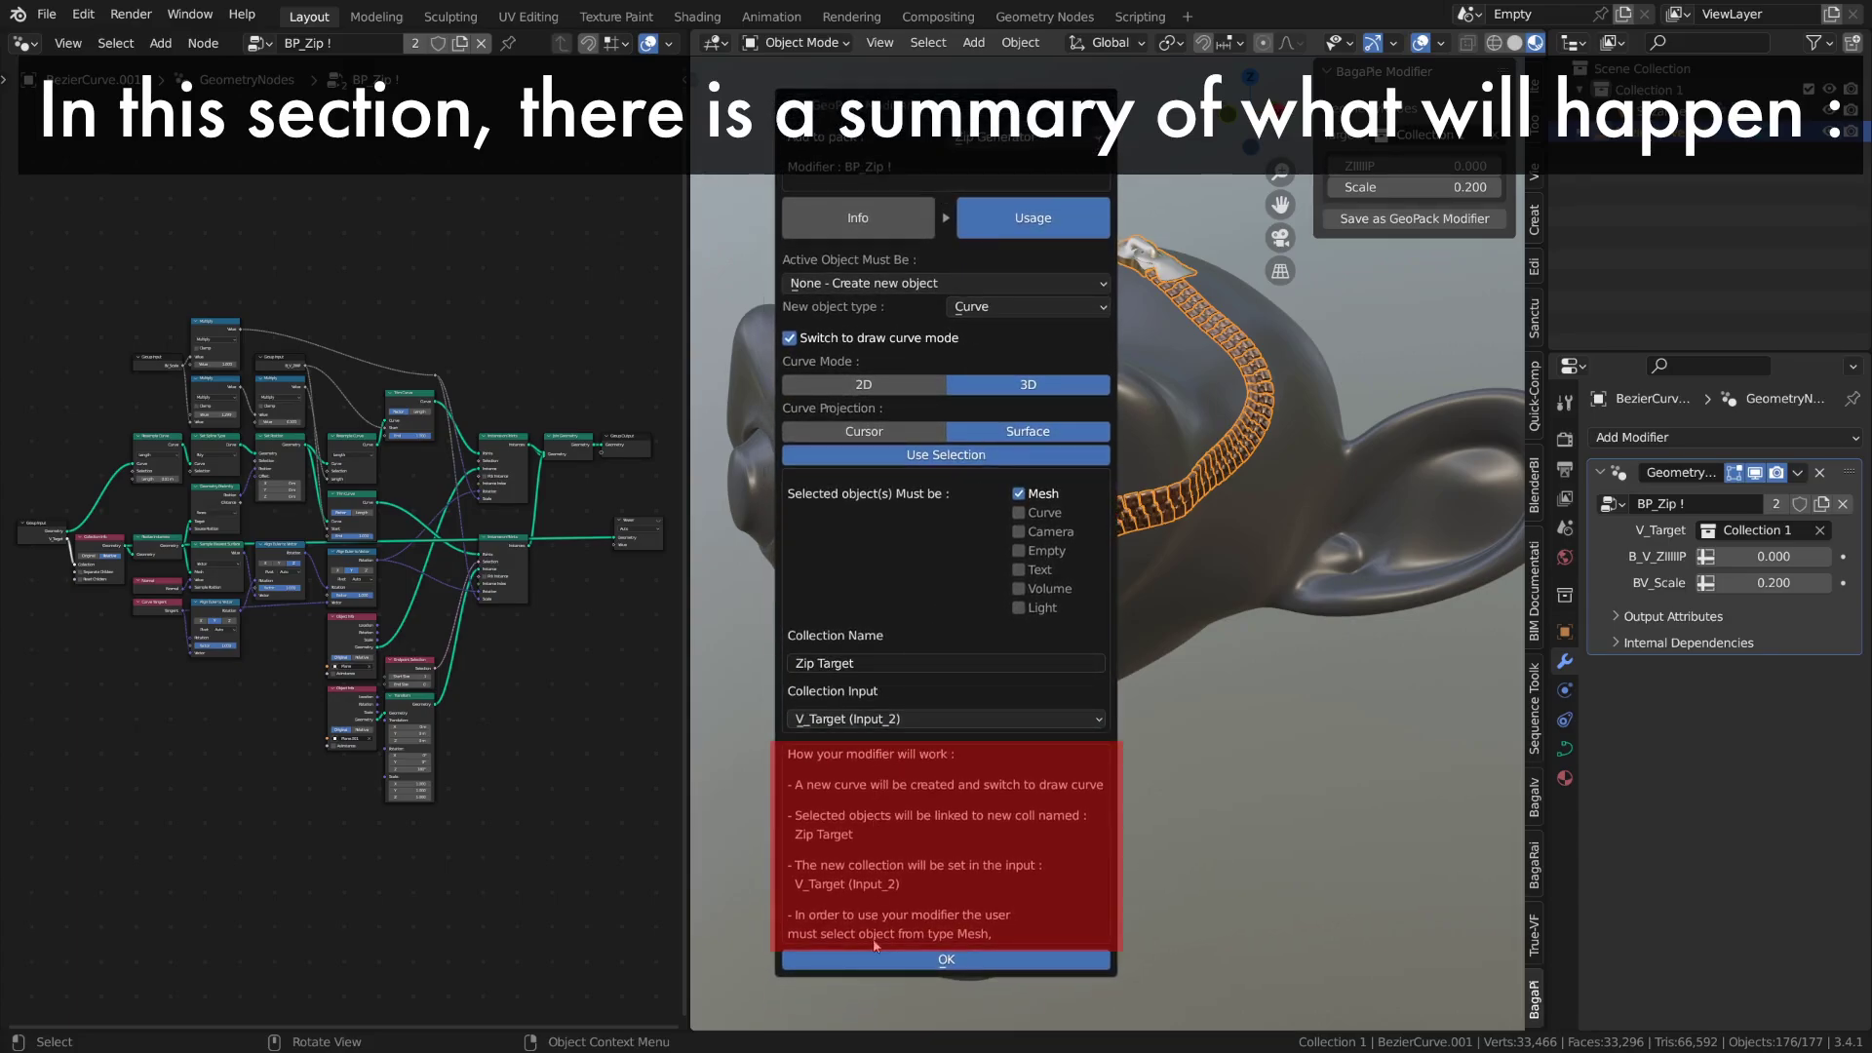
click(931, 961)
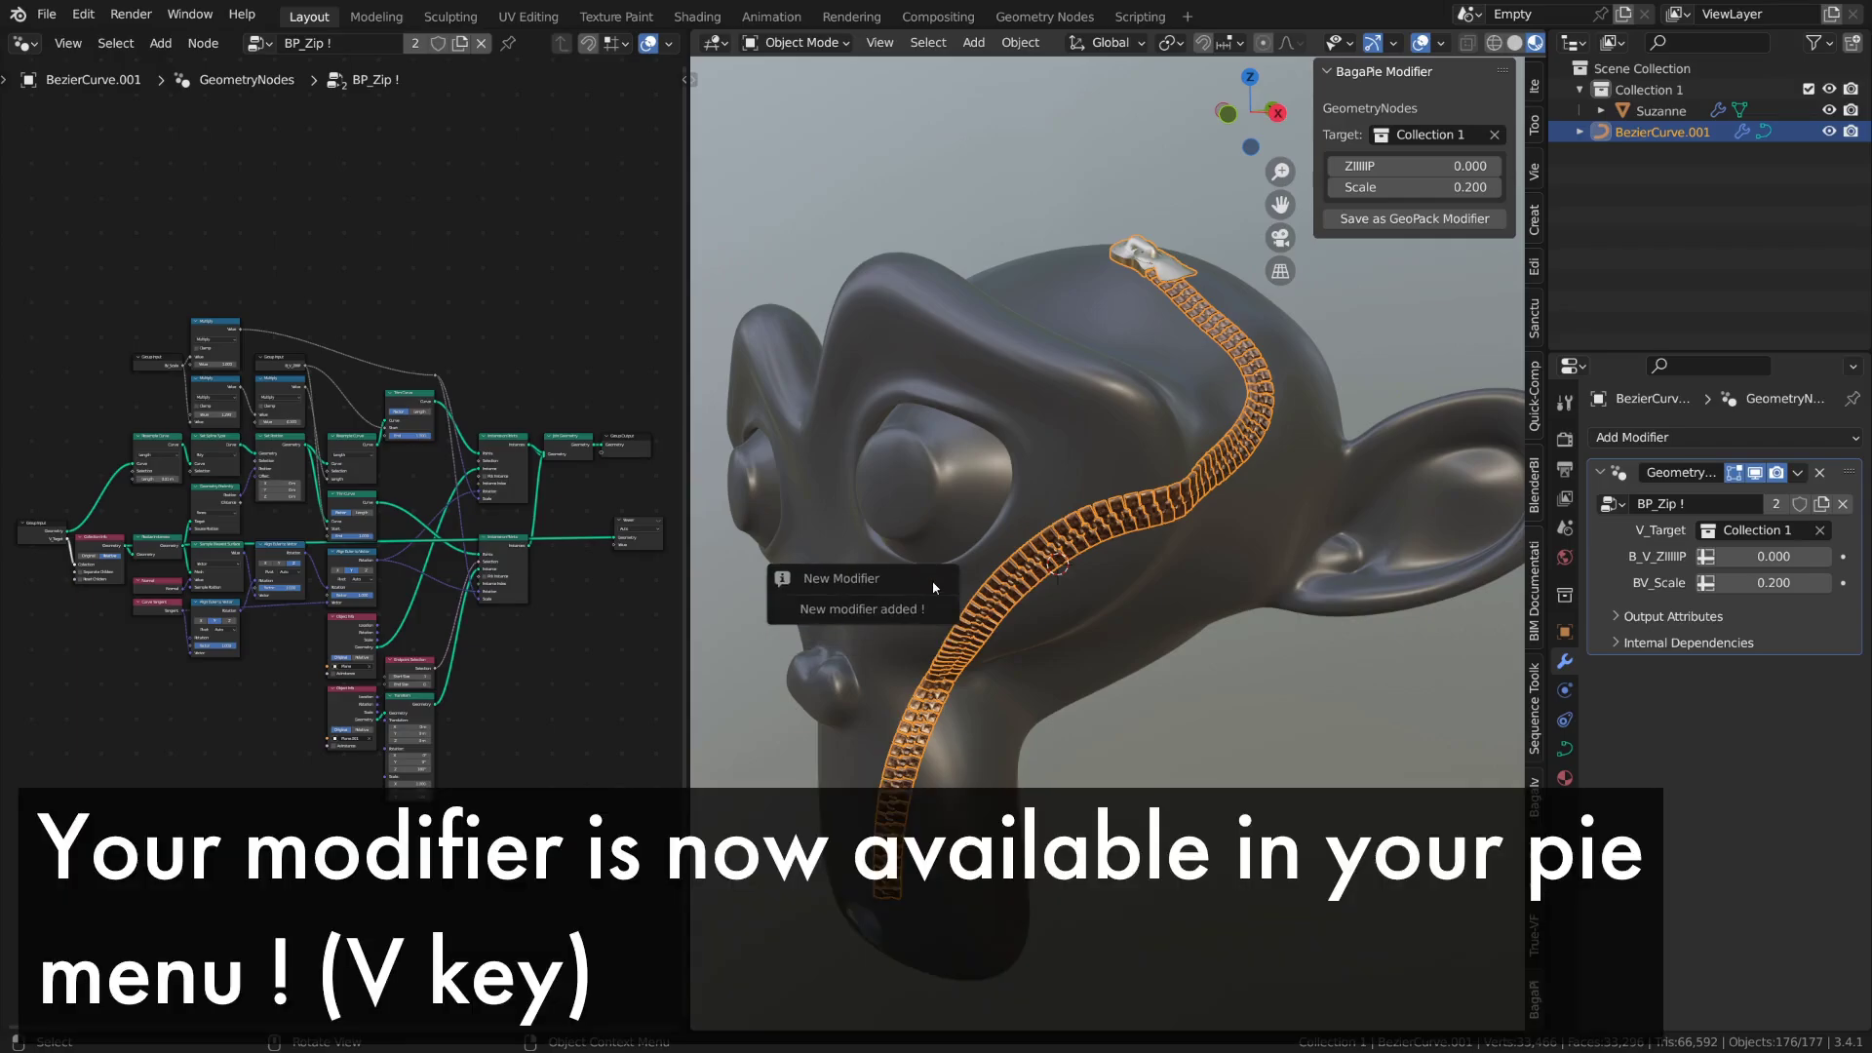
- Examine the Zip On Surface entry's description and usage in the Zip Generator pack in the add-on preferences
click(83, 14)
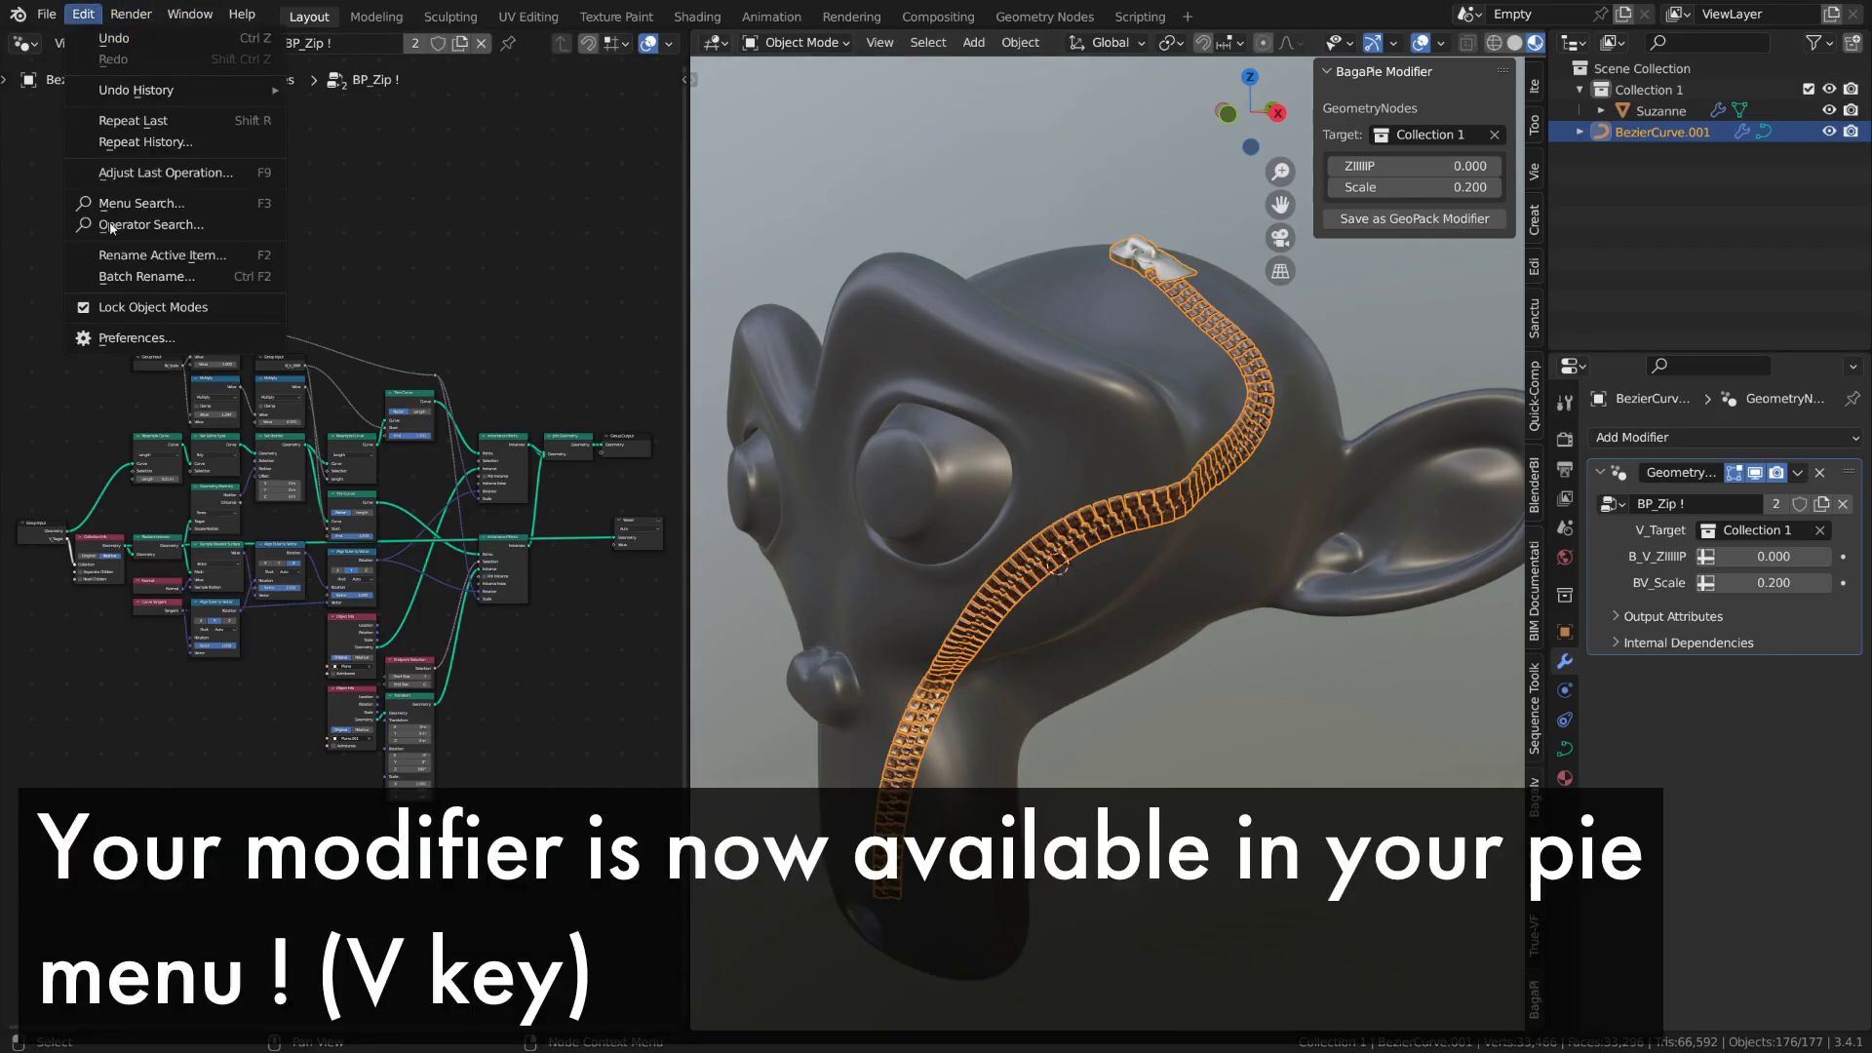
click(127, 339)
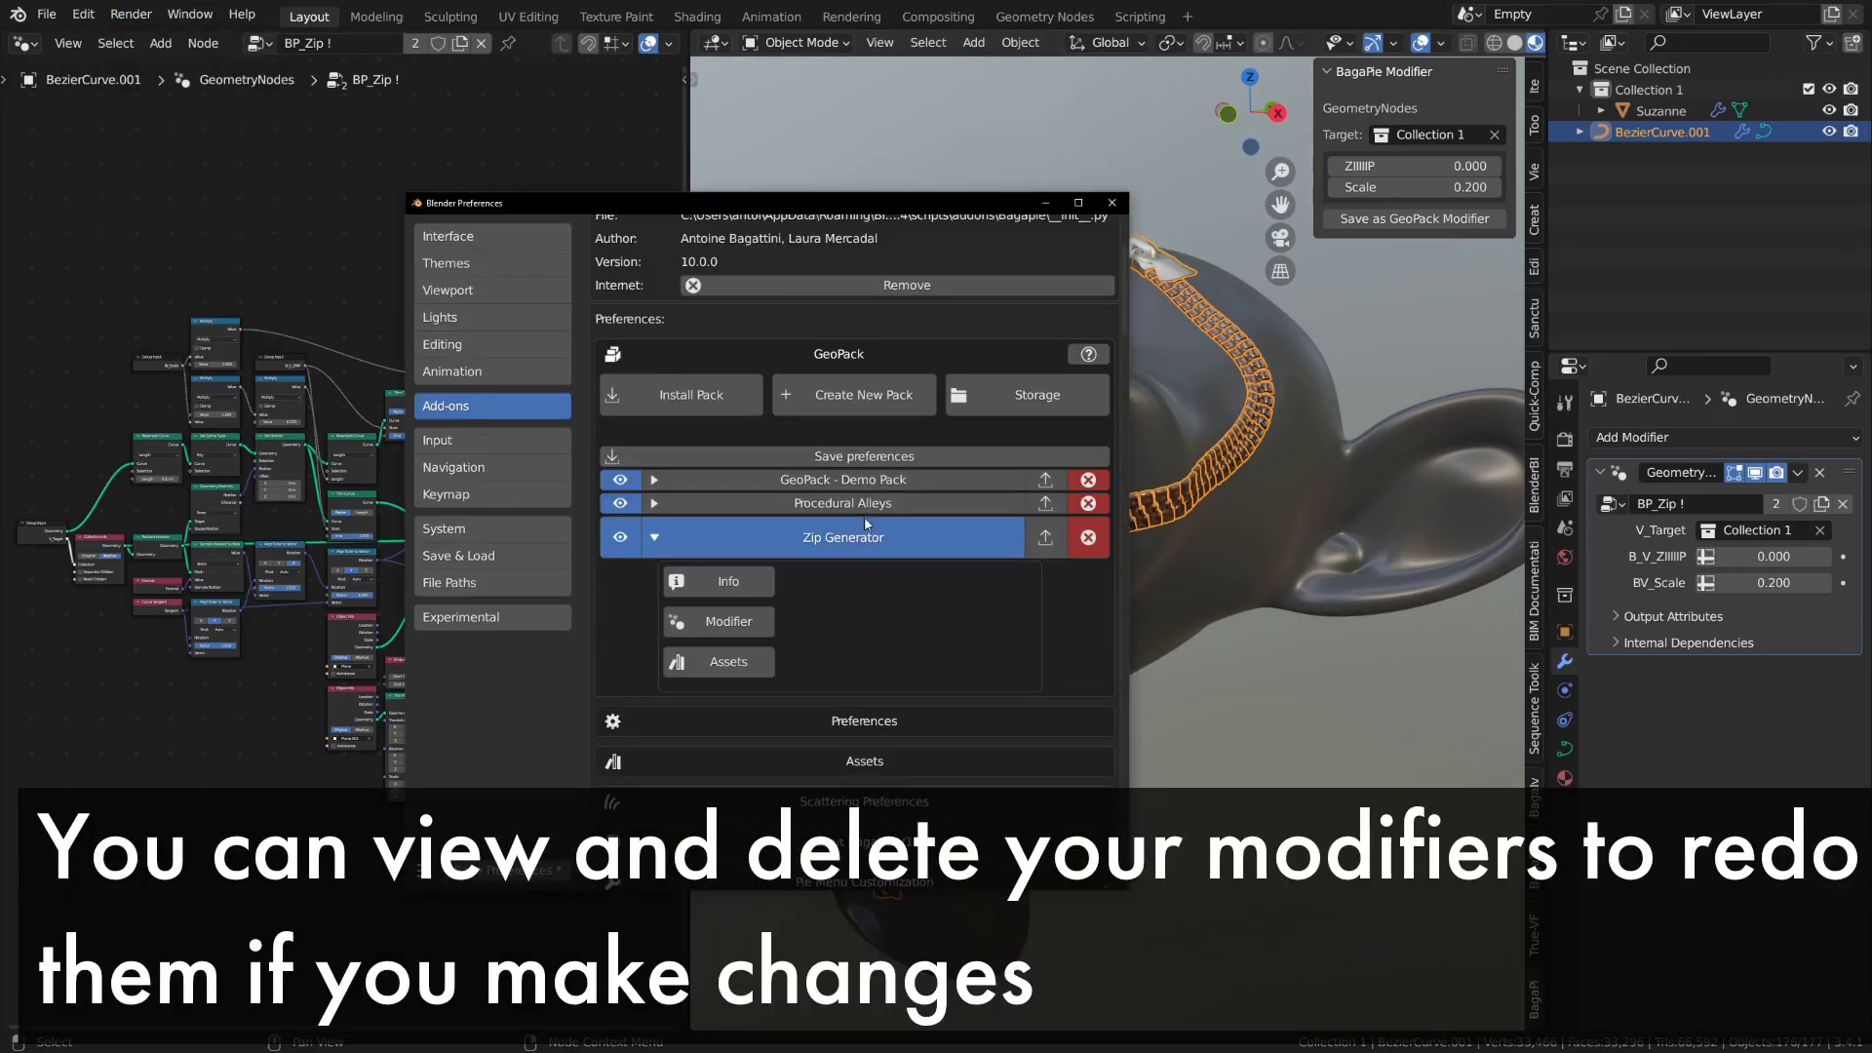
click(727, 623)
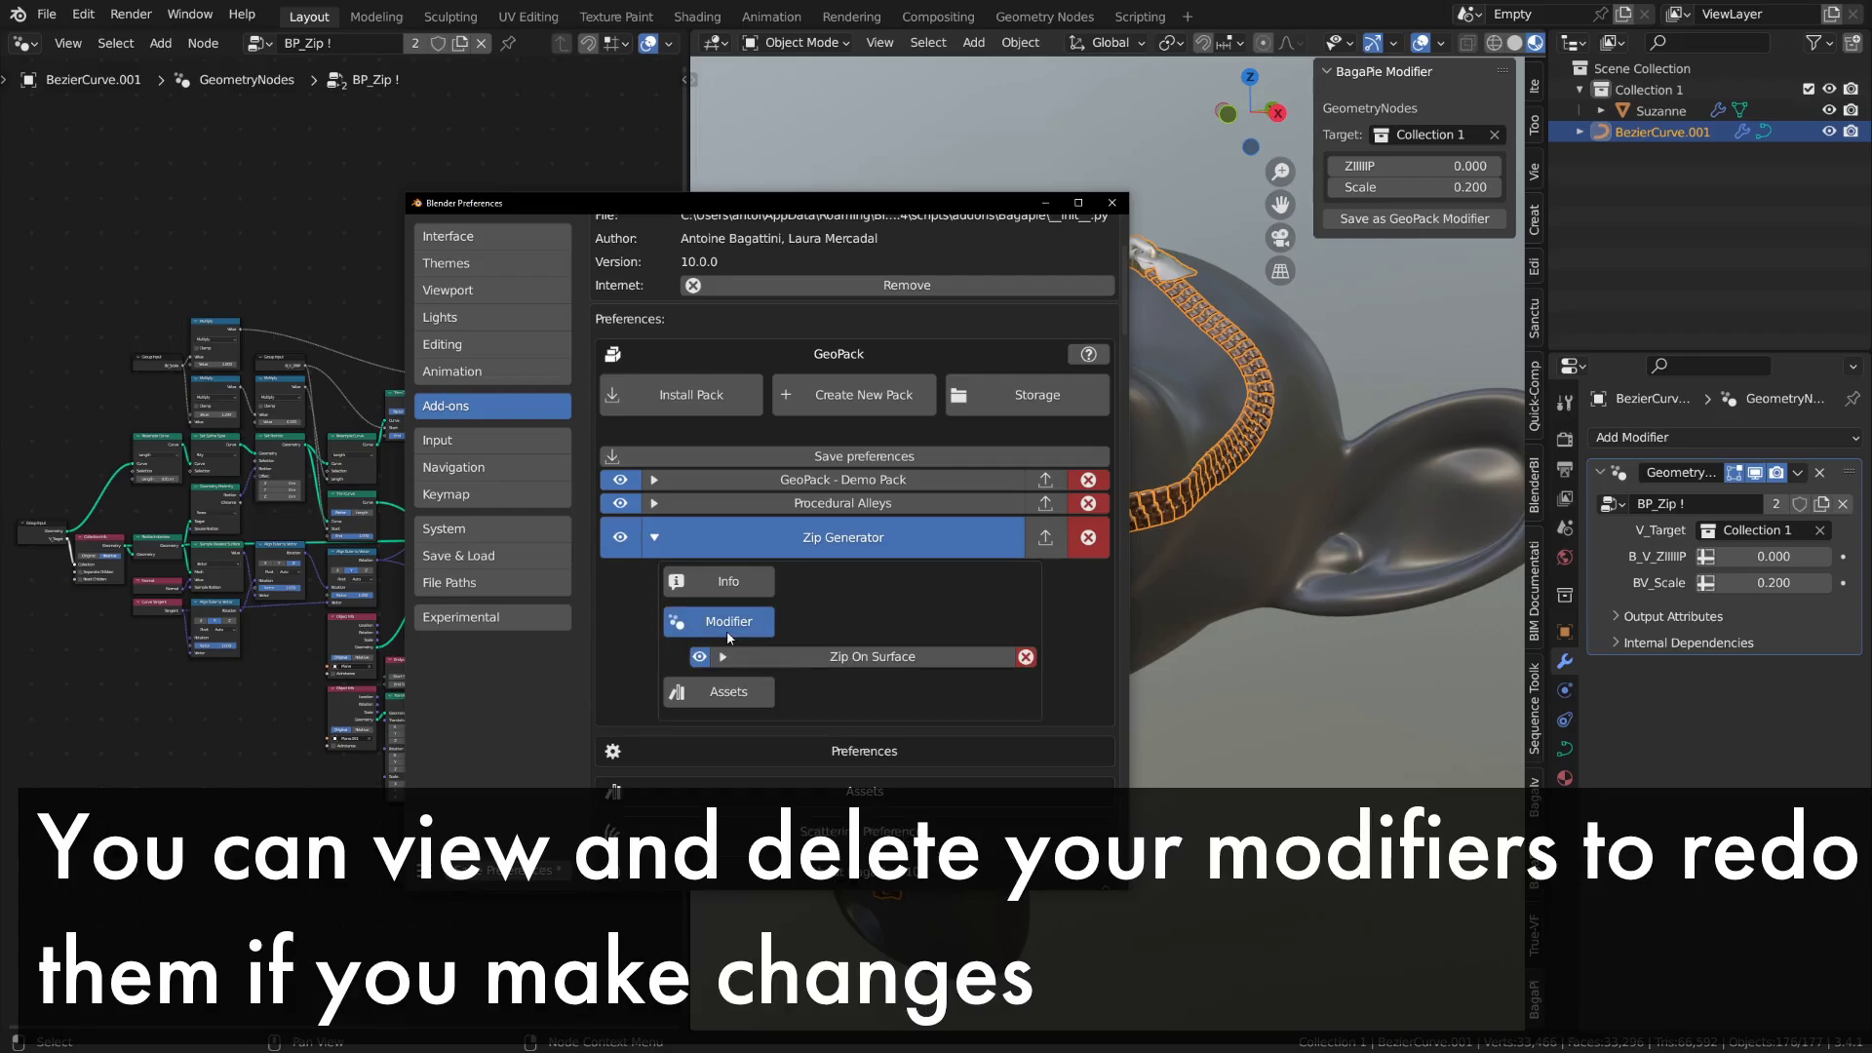
click(836, 662)
scroll(885, 536, down, 5)
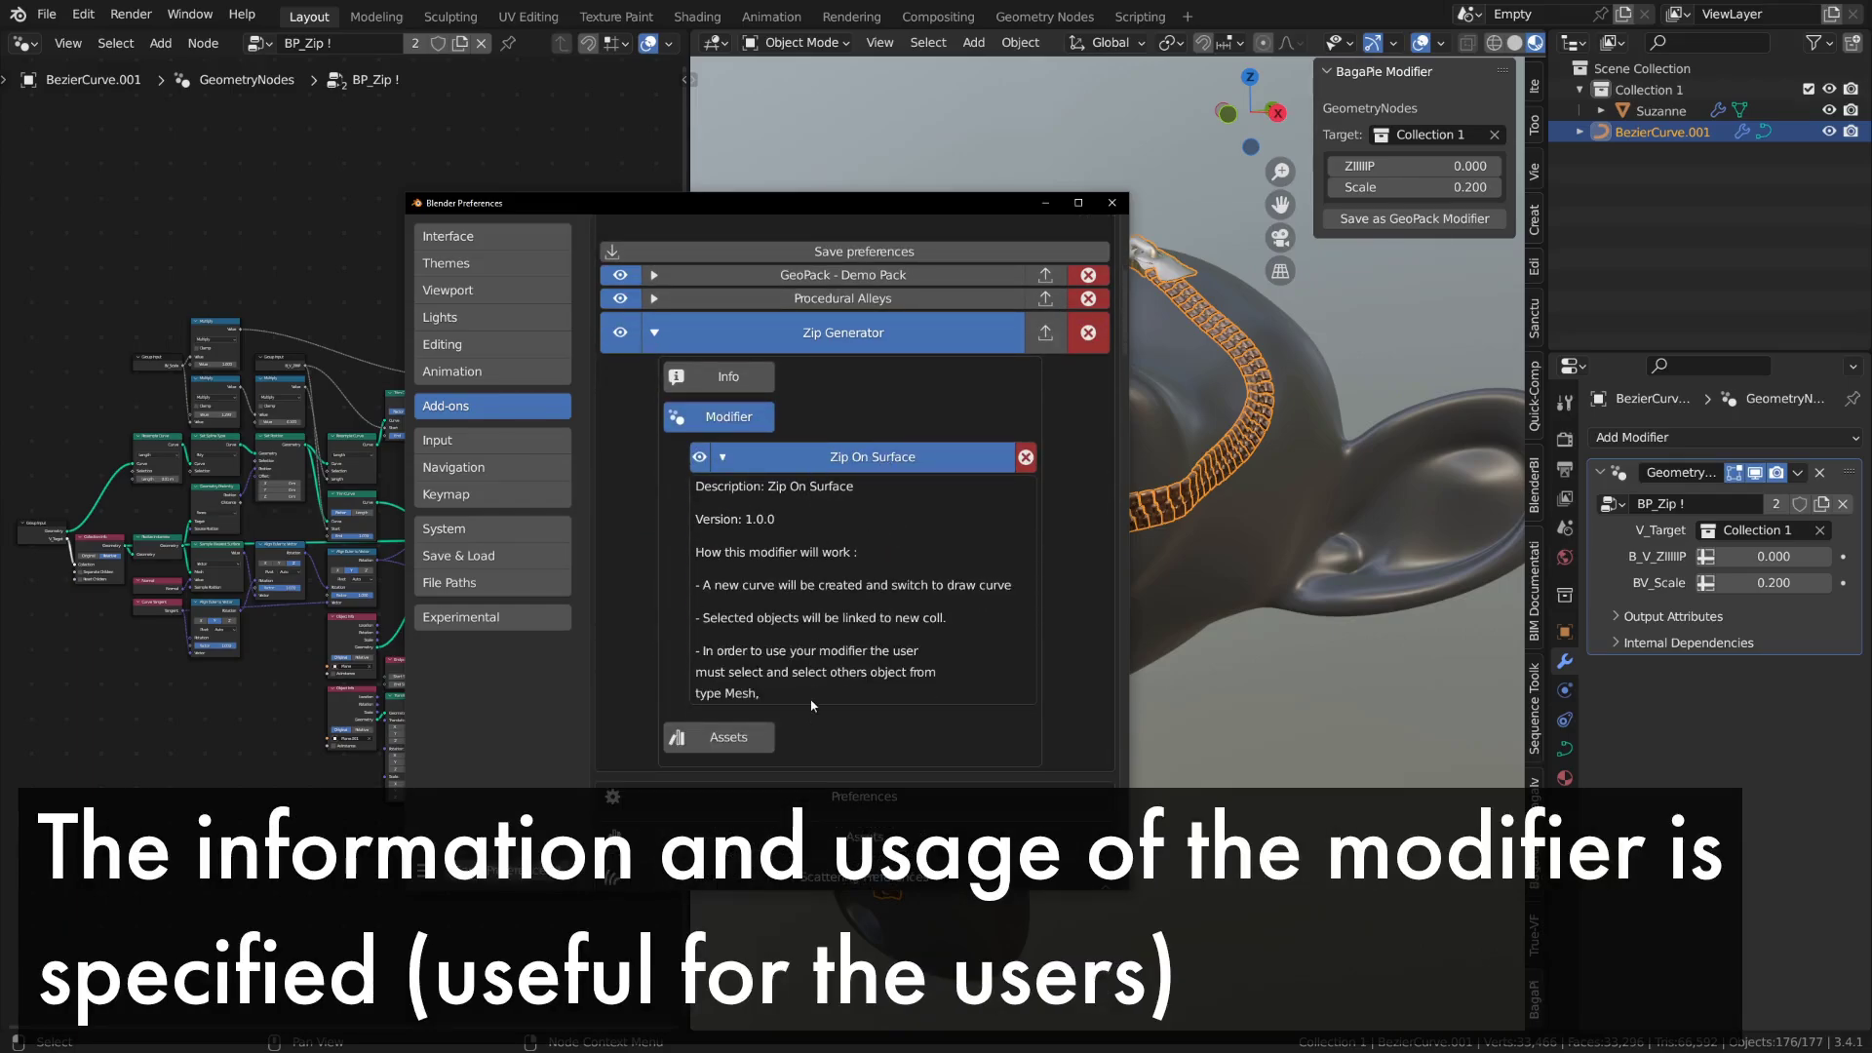
click(825, 457)
click(727, 416)
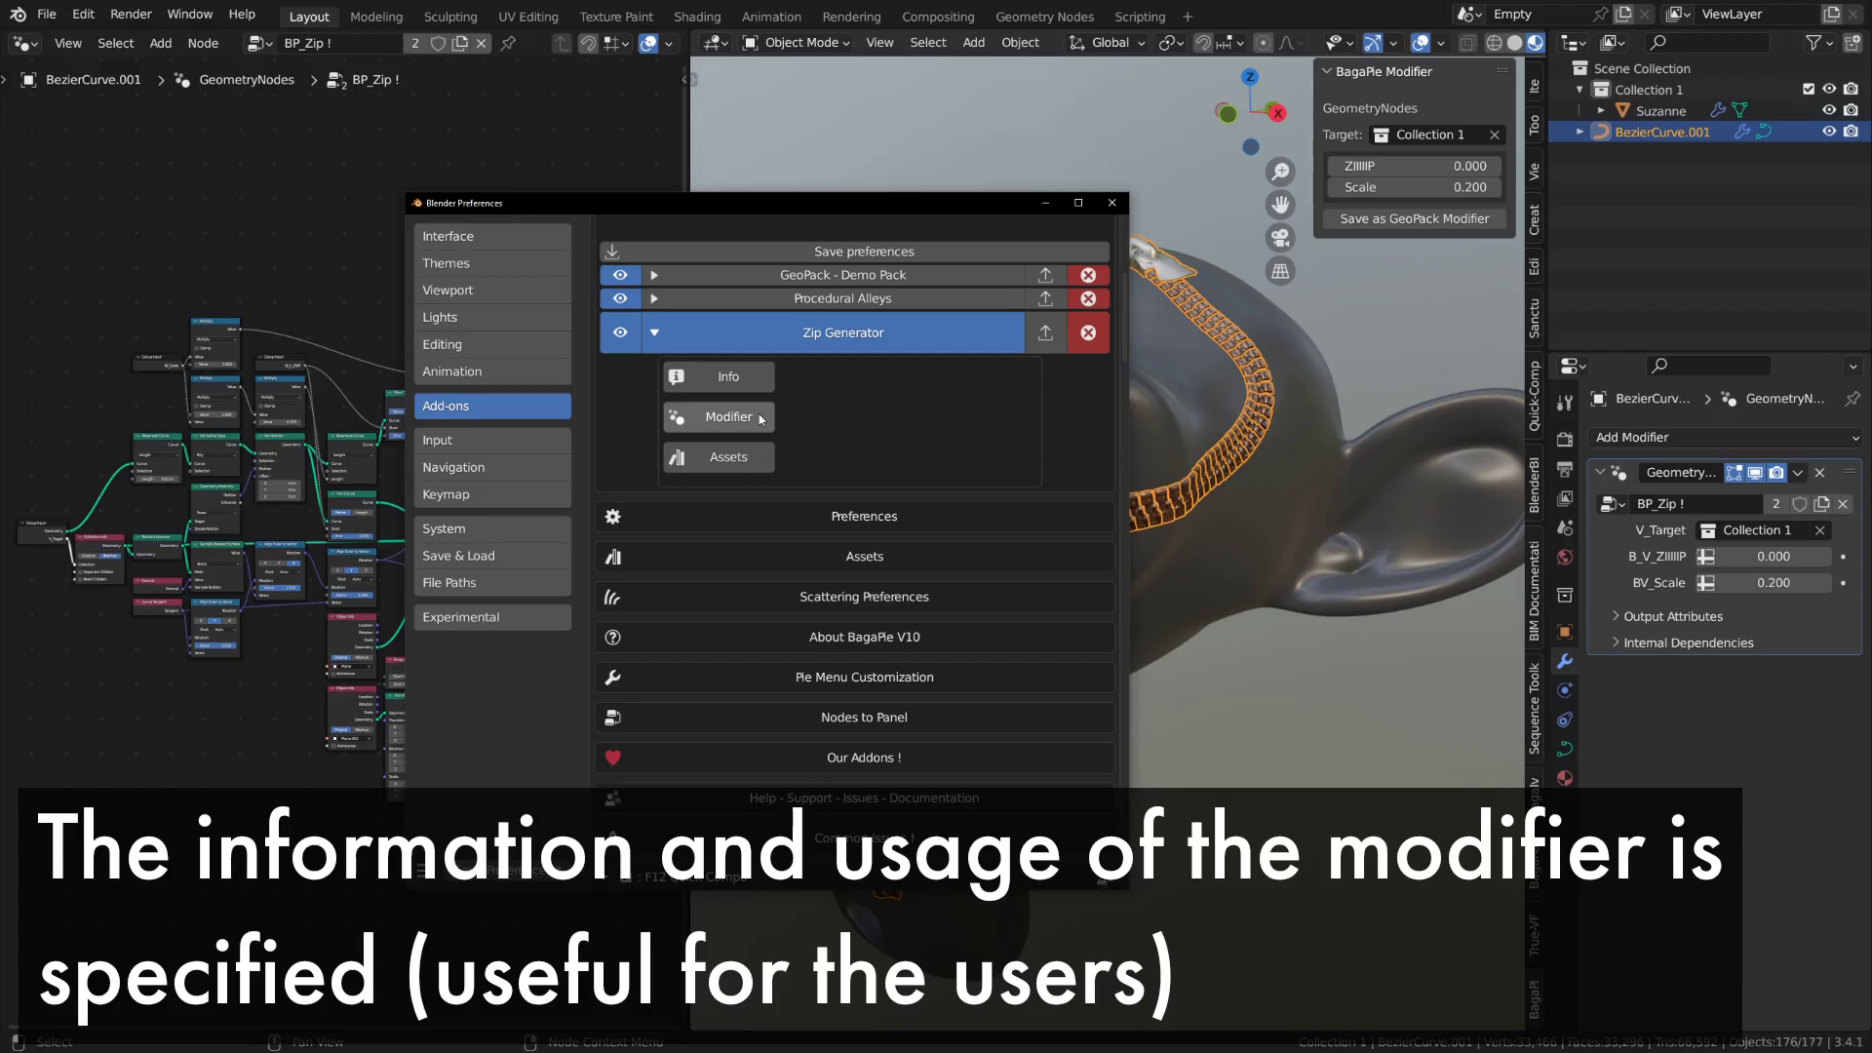
click(822, 332)
scroll(973, 446, up, 5)
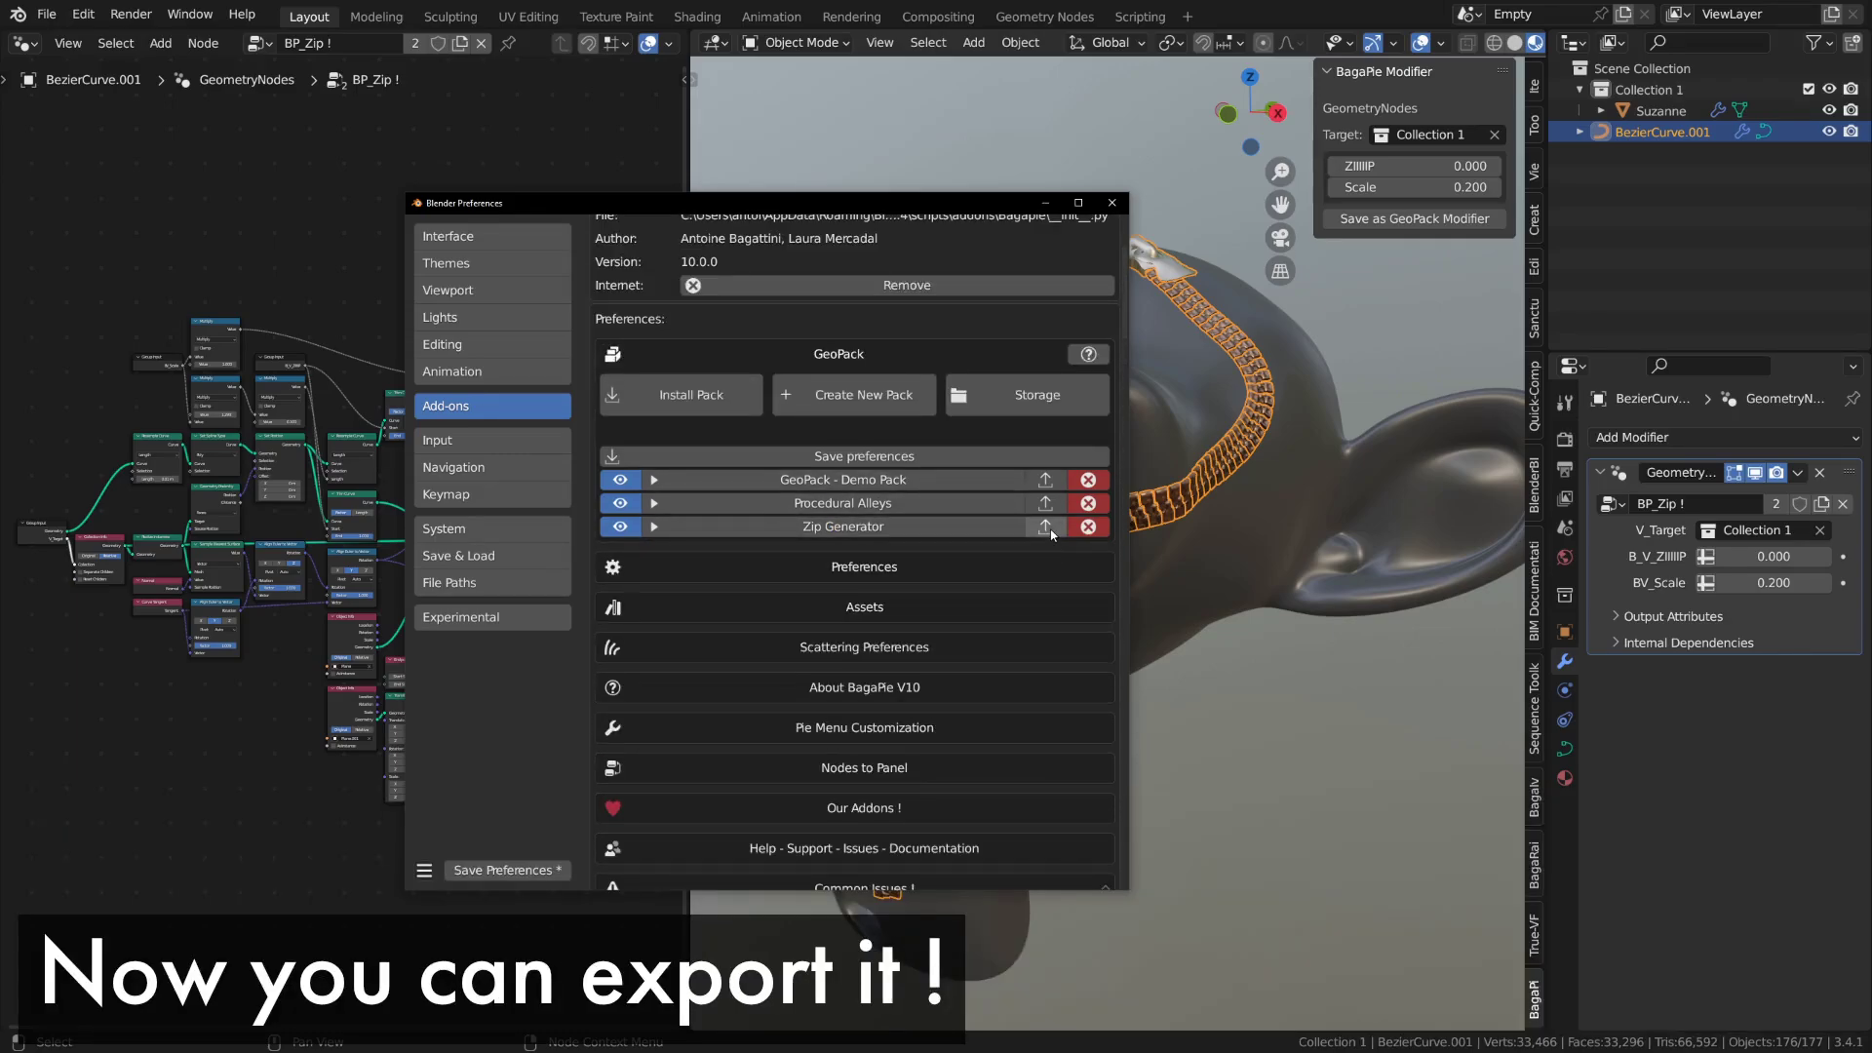
- Export the Zip Generator pack to the Music folder as Zip_Generator.geopack
click(1046, 527)
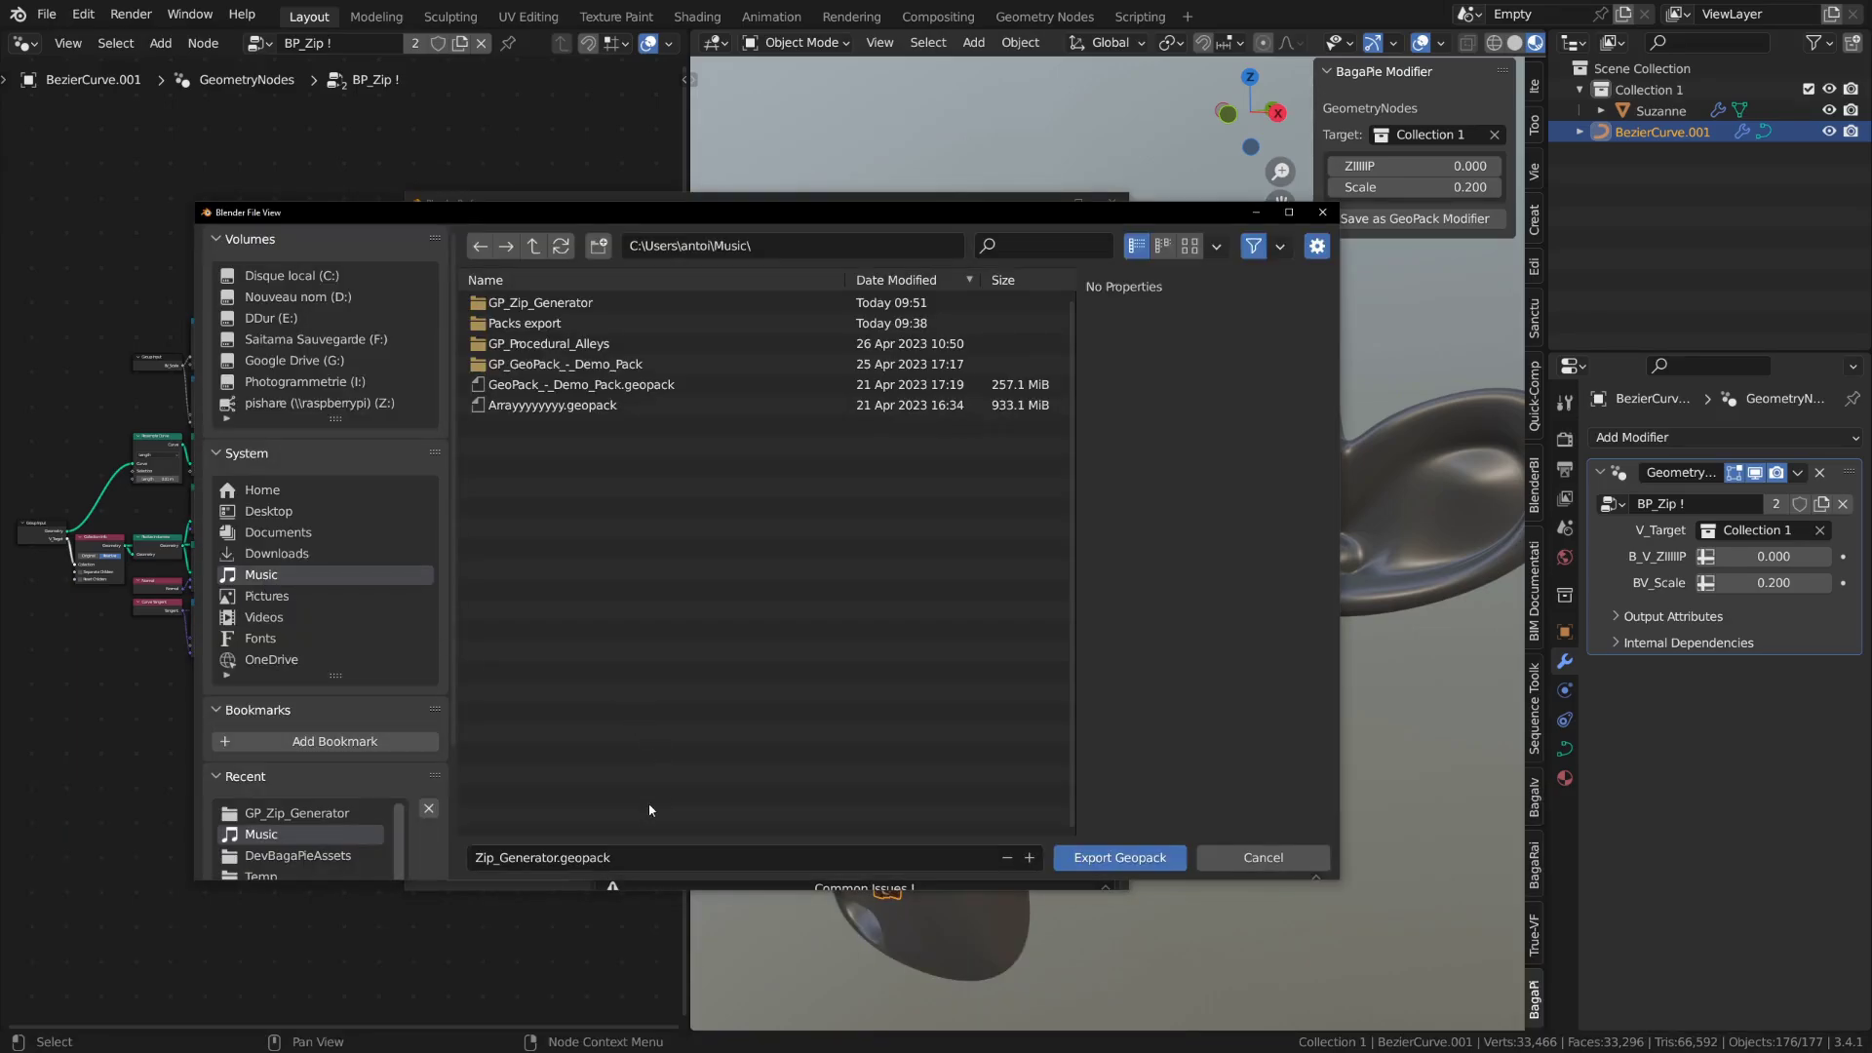
click(635, 857)
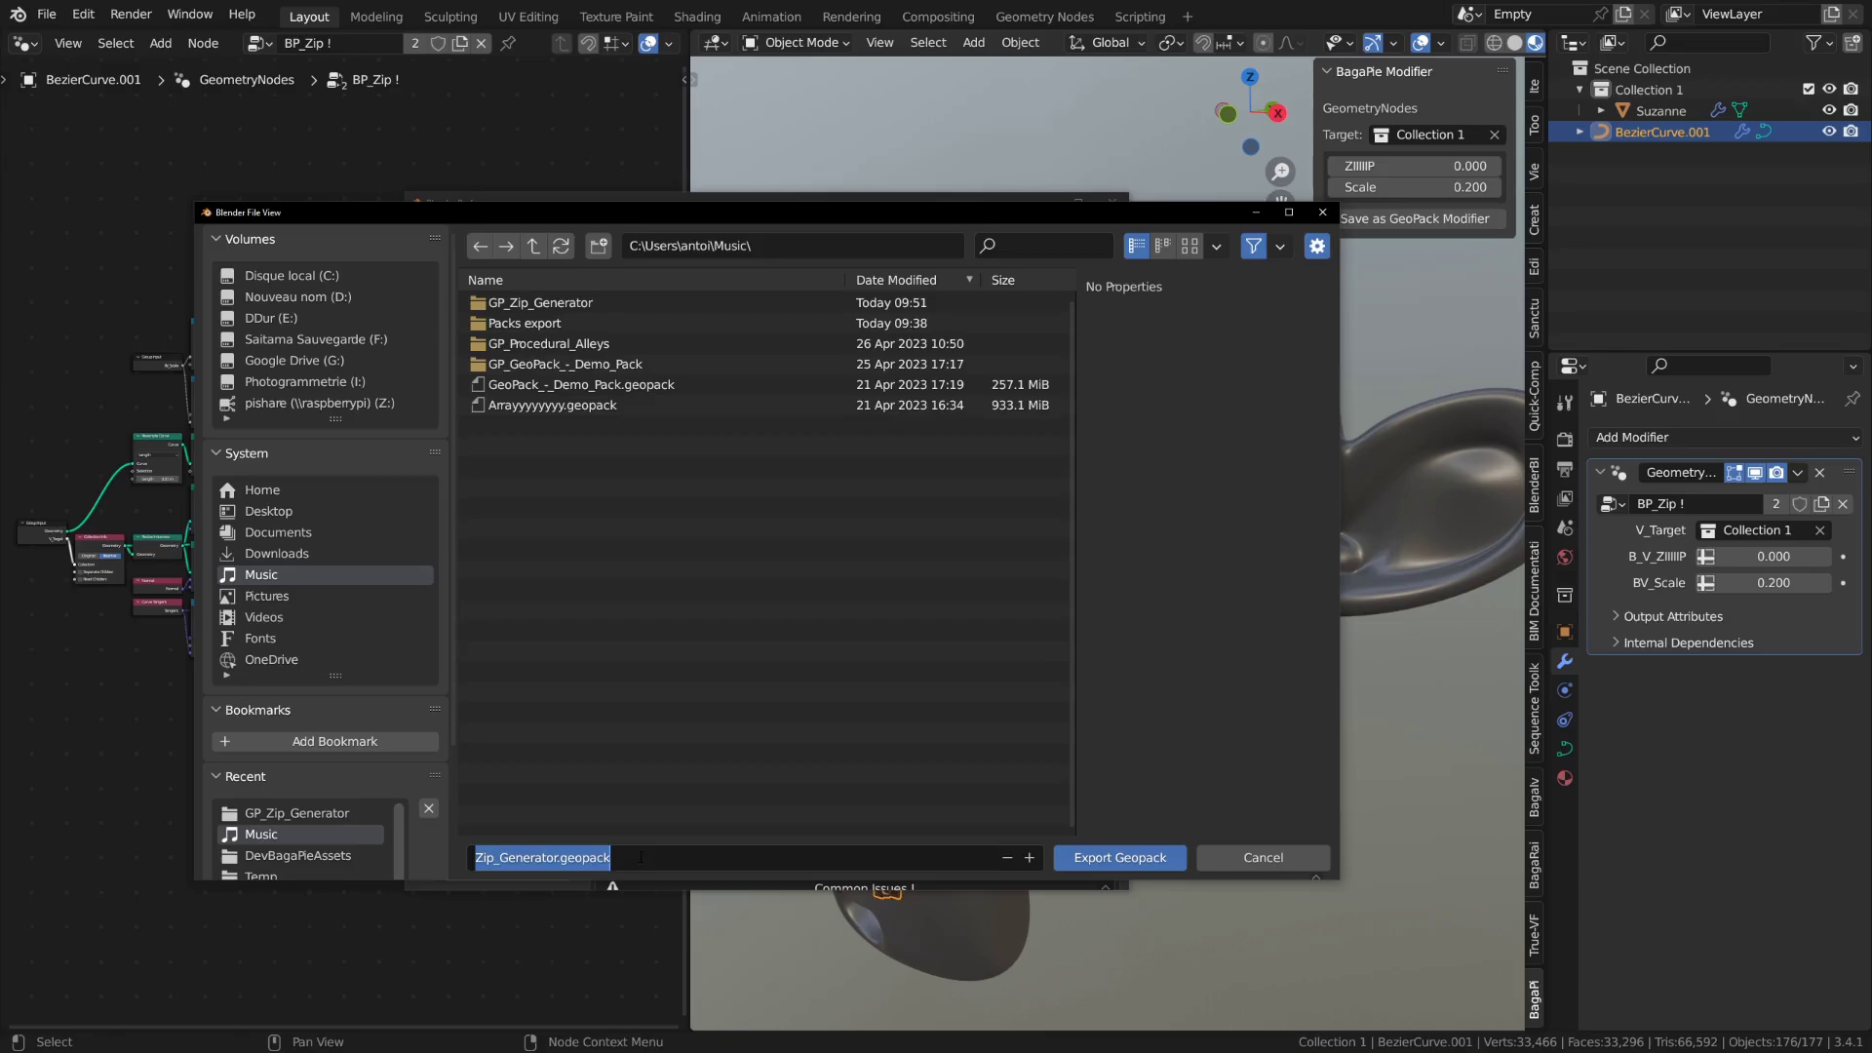
key(Return)
click(1092, 858)
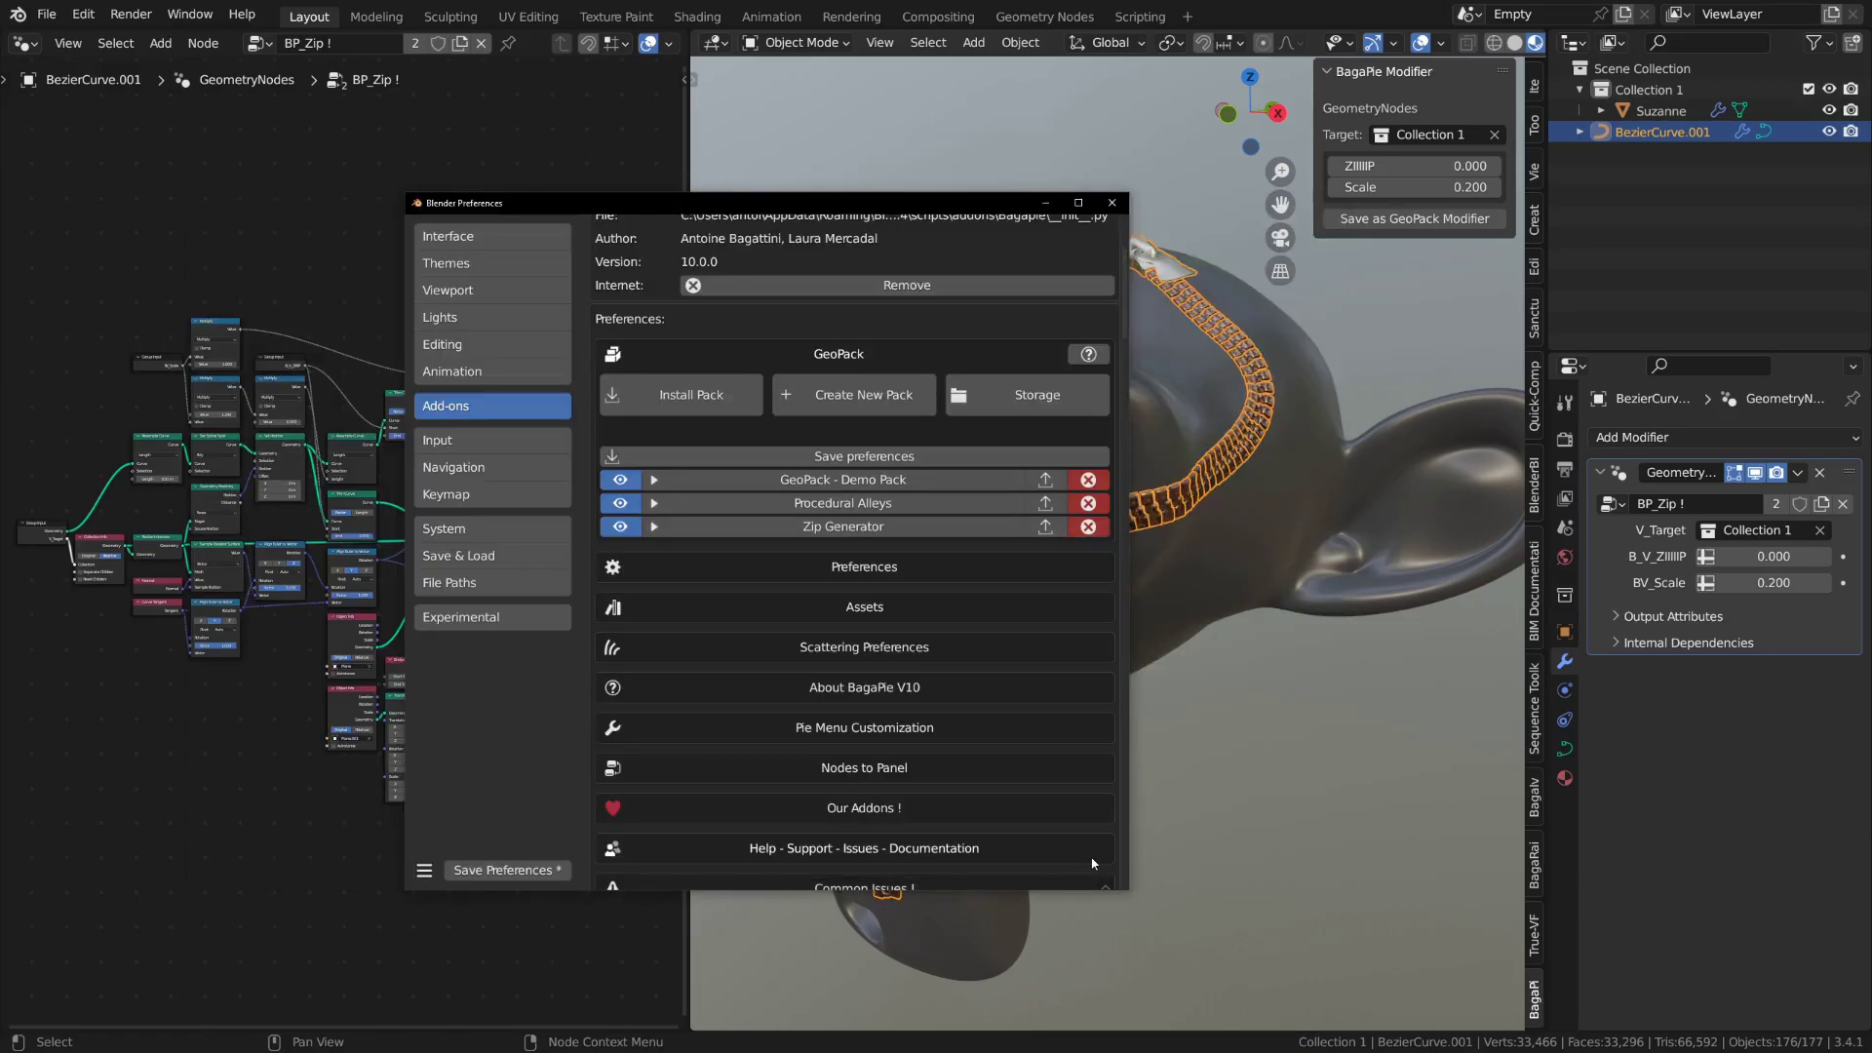
- Delete the Zip Generator pack from the add-on, accepting the deletion warning
click(965, 531)
click(711, 624)
click(741, 537)
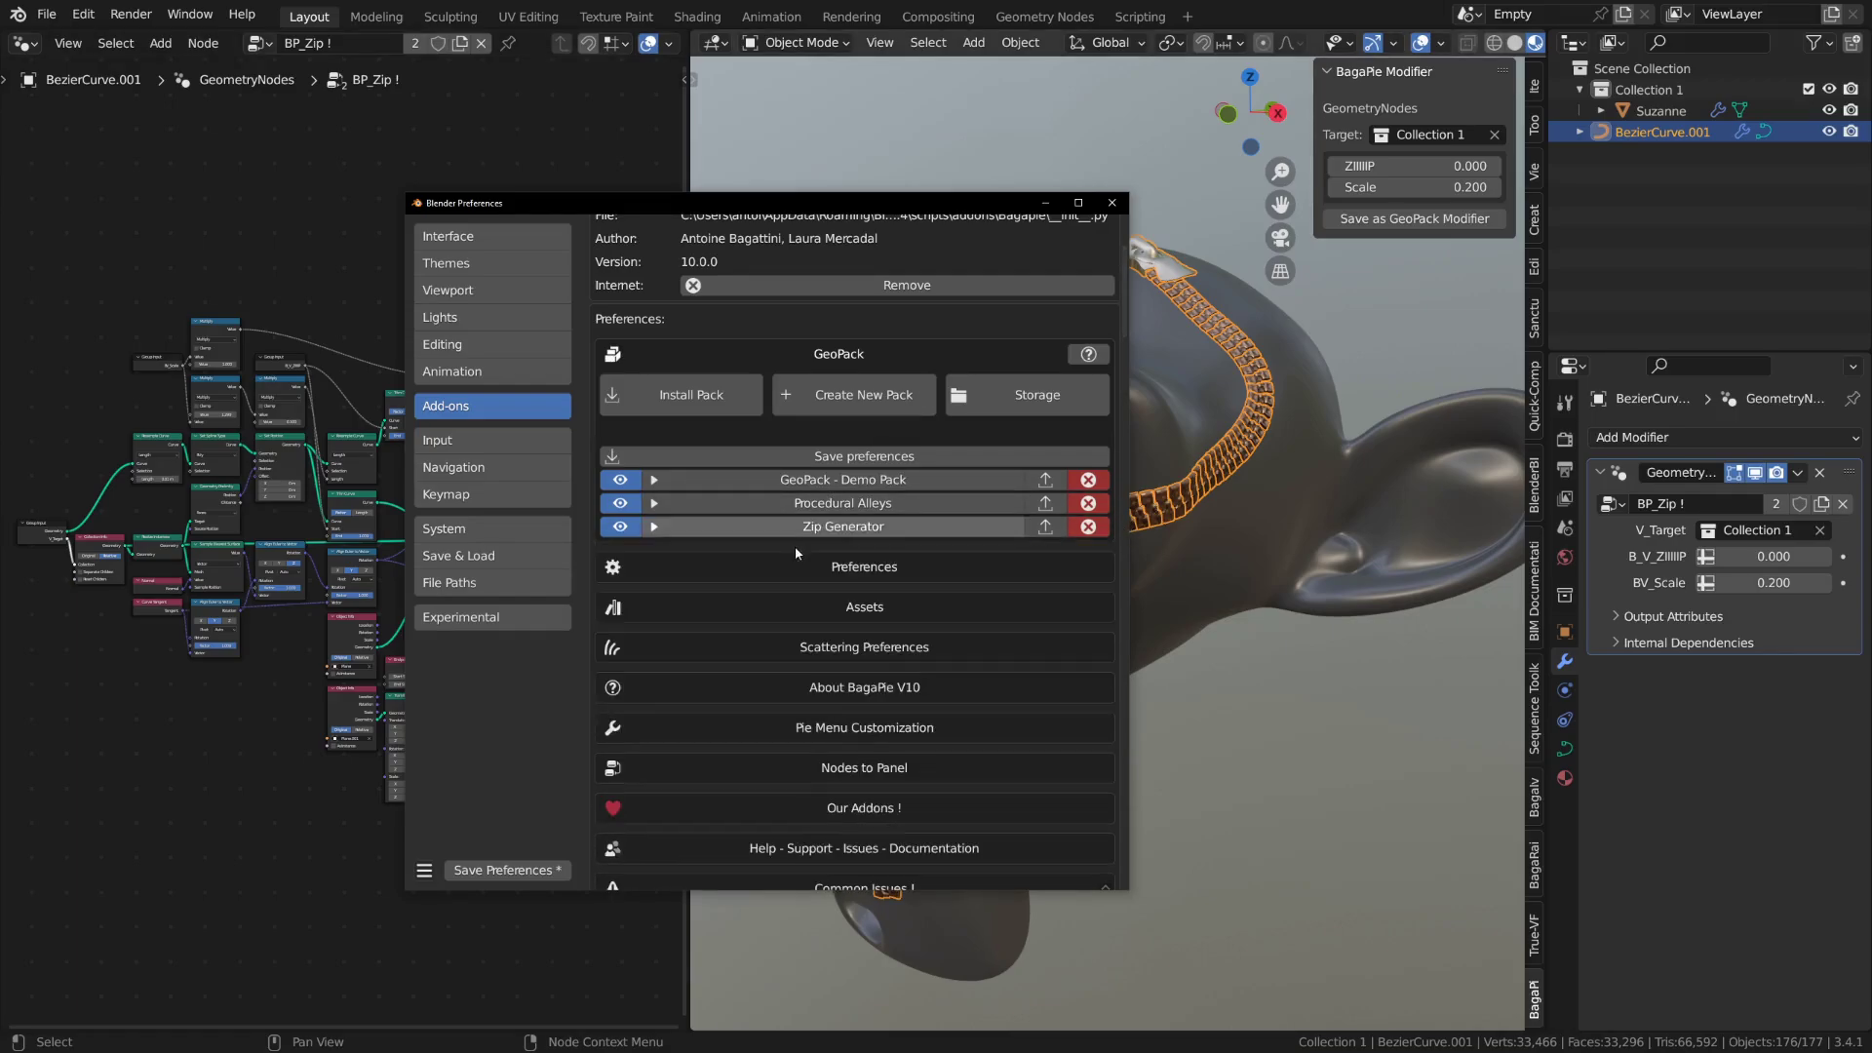
click(1088, 527)
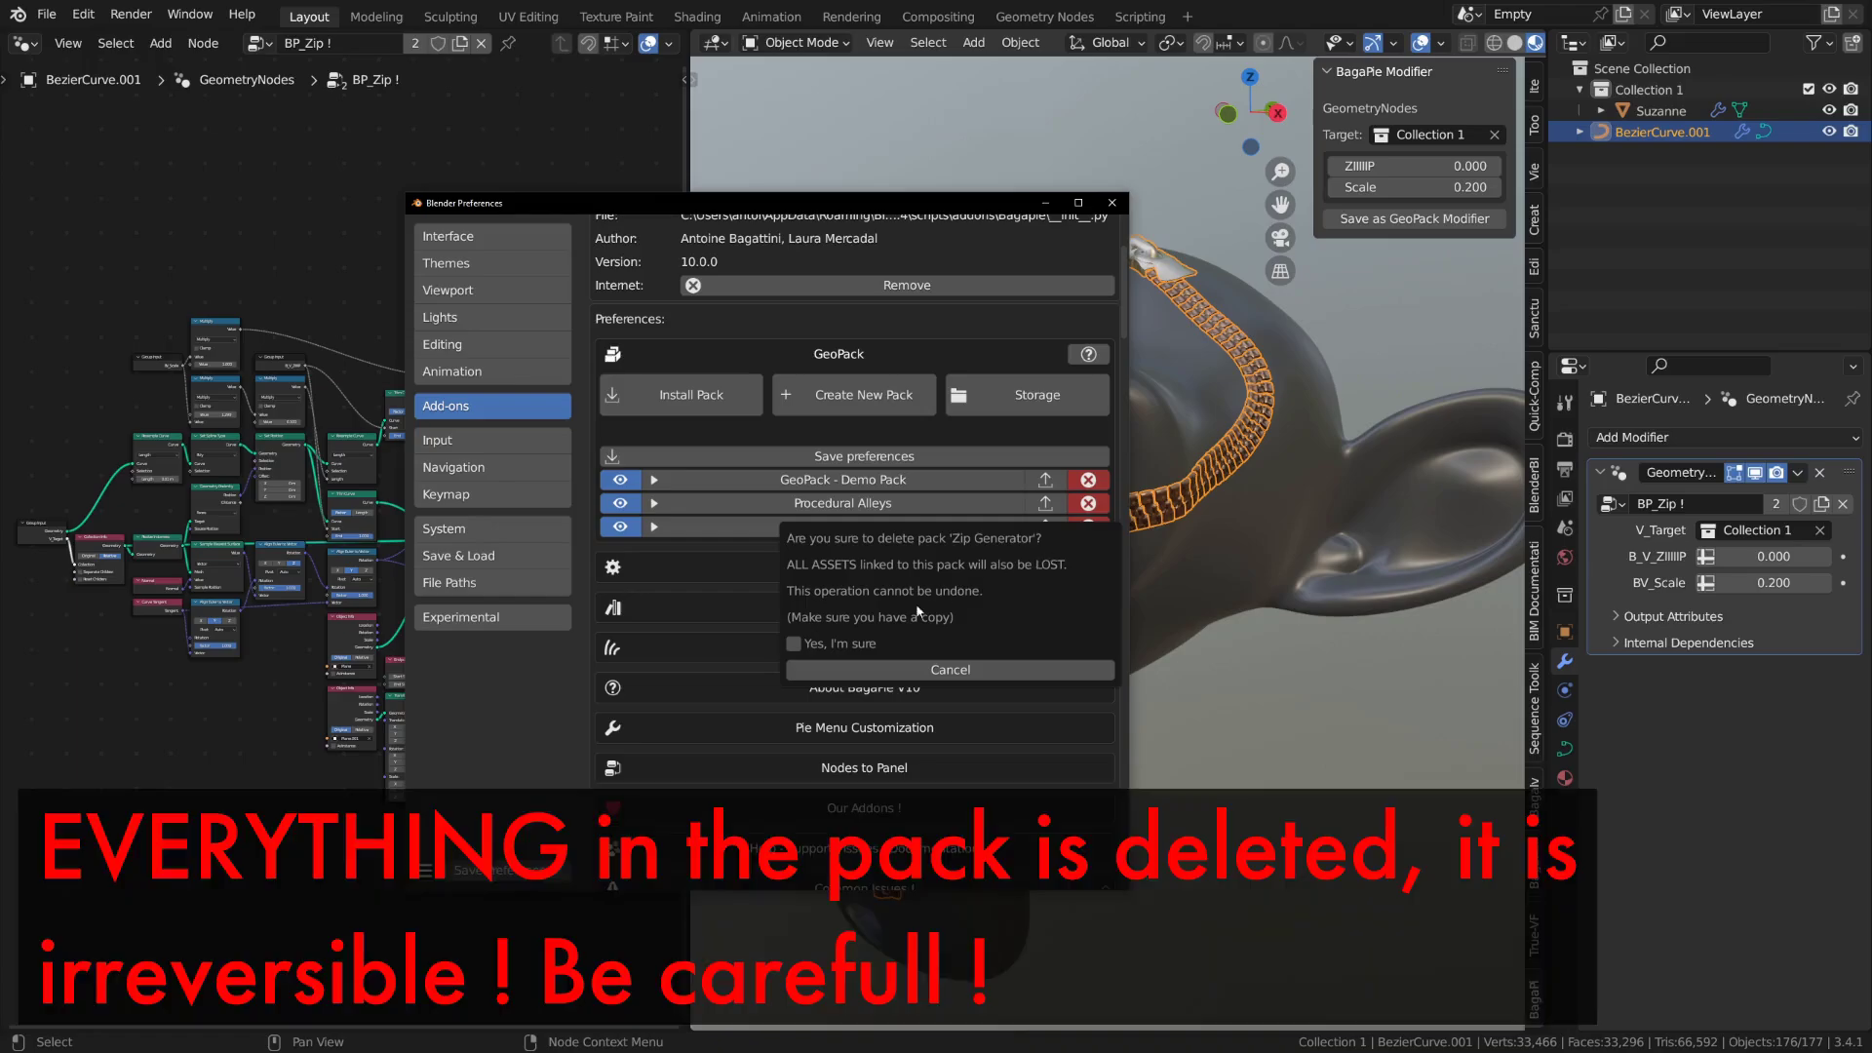
click(855, 644)
click(834, 670)
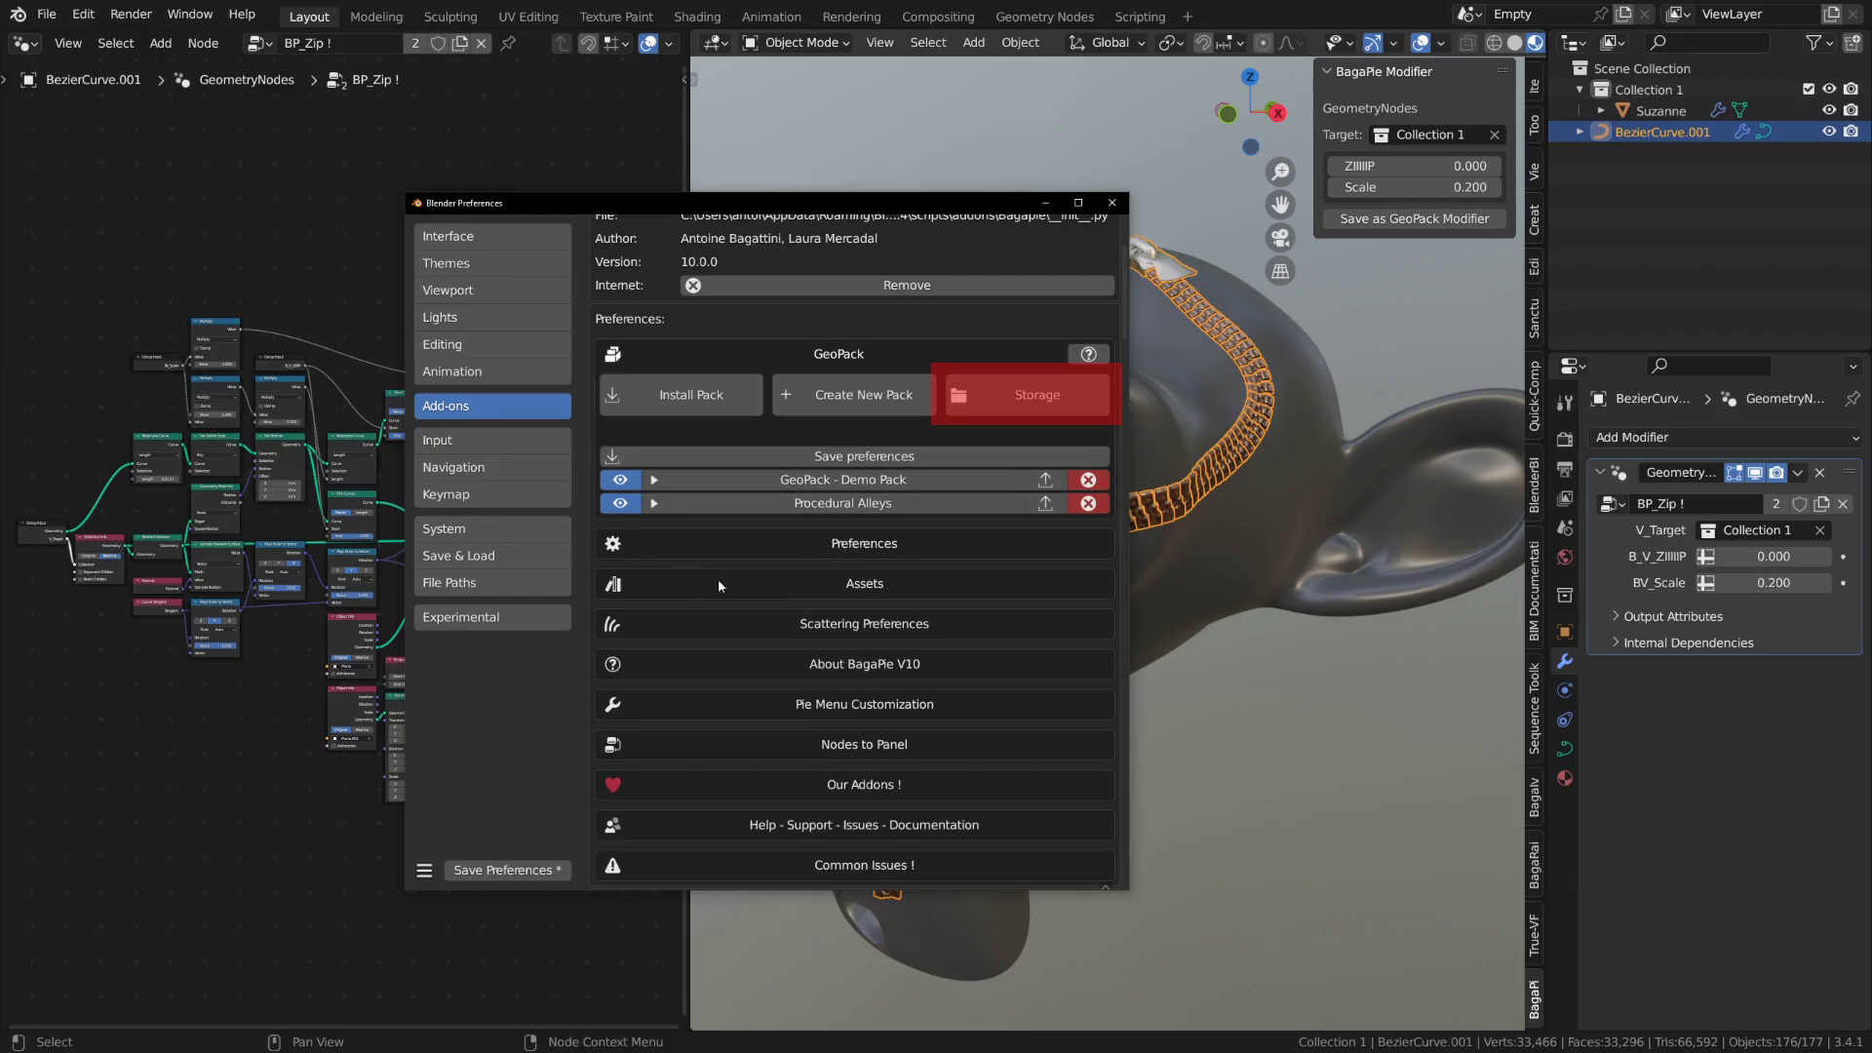
- Install the pack from Zip_Generator.geopack in the Music folder and put the preferences window away
click(688, 390)
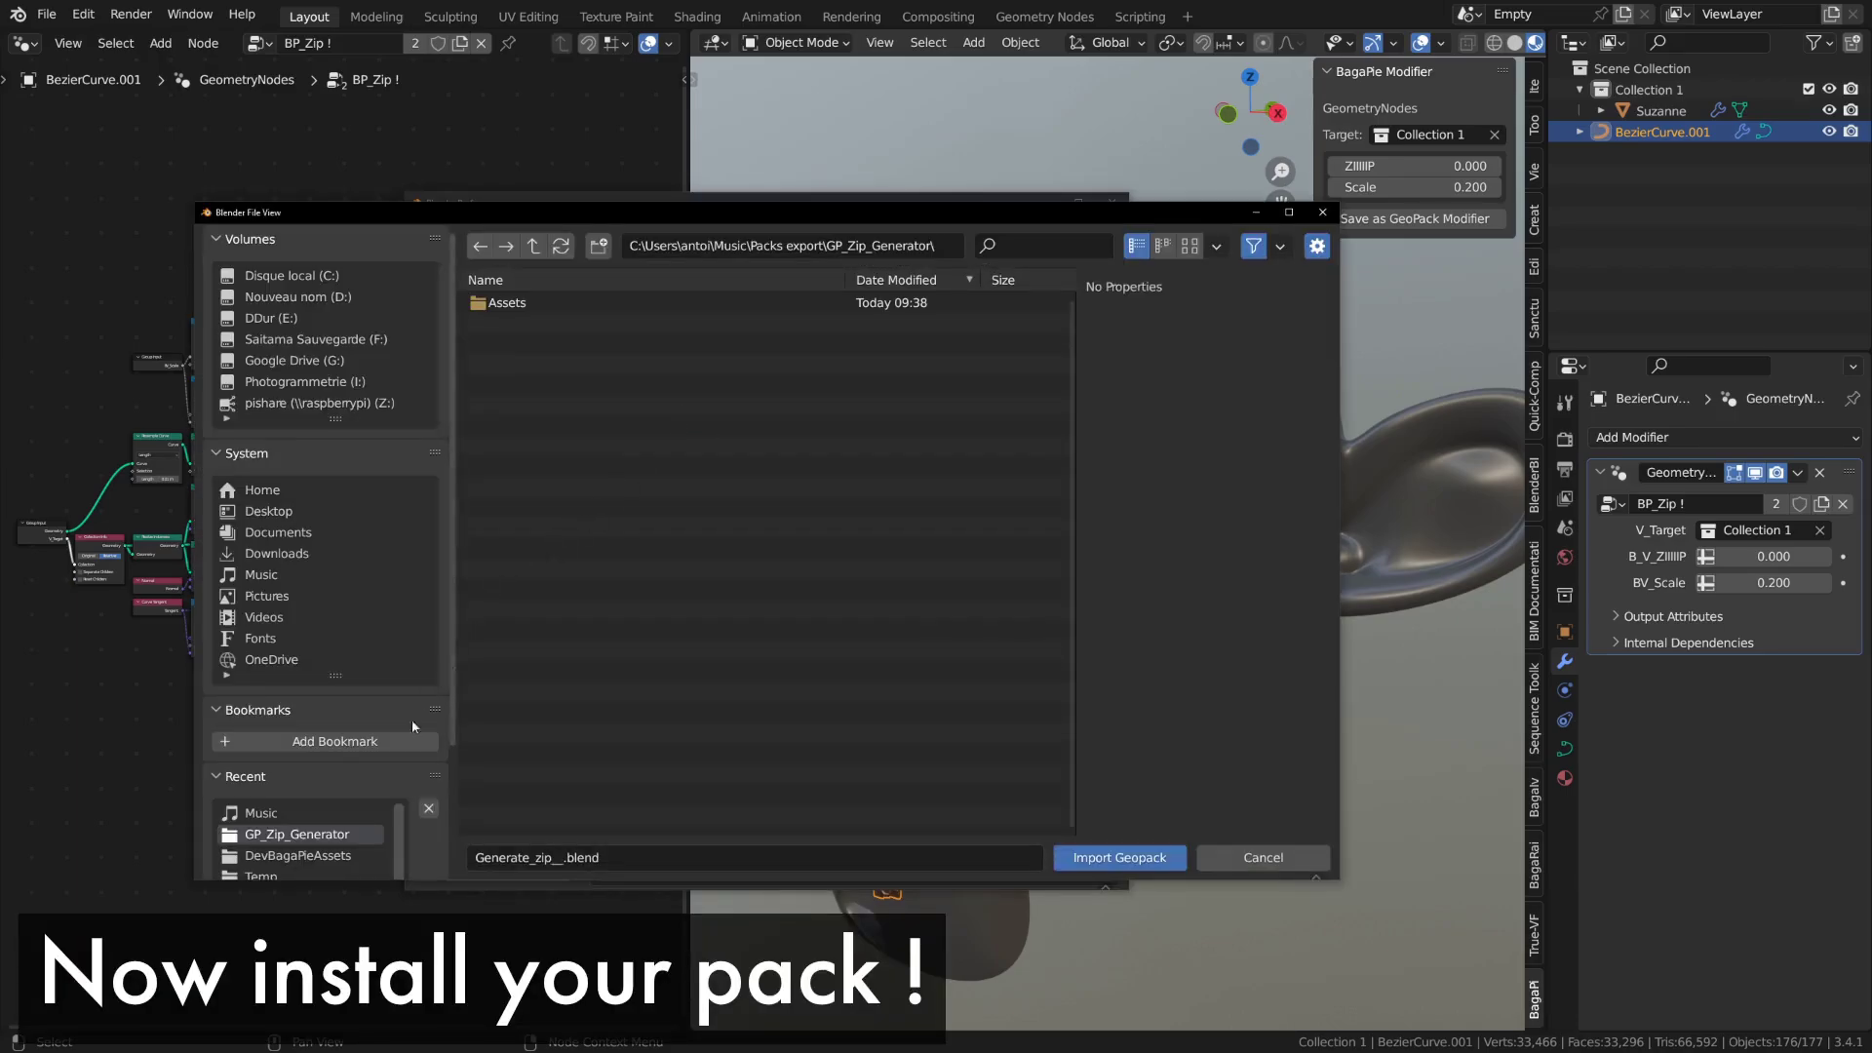
click(310, 813)
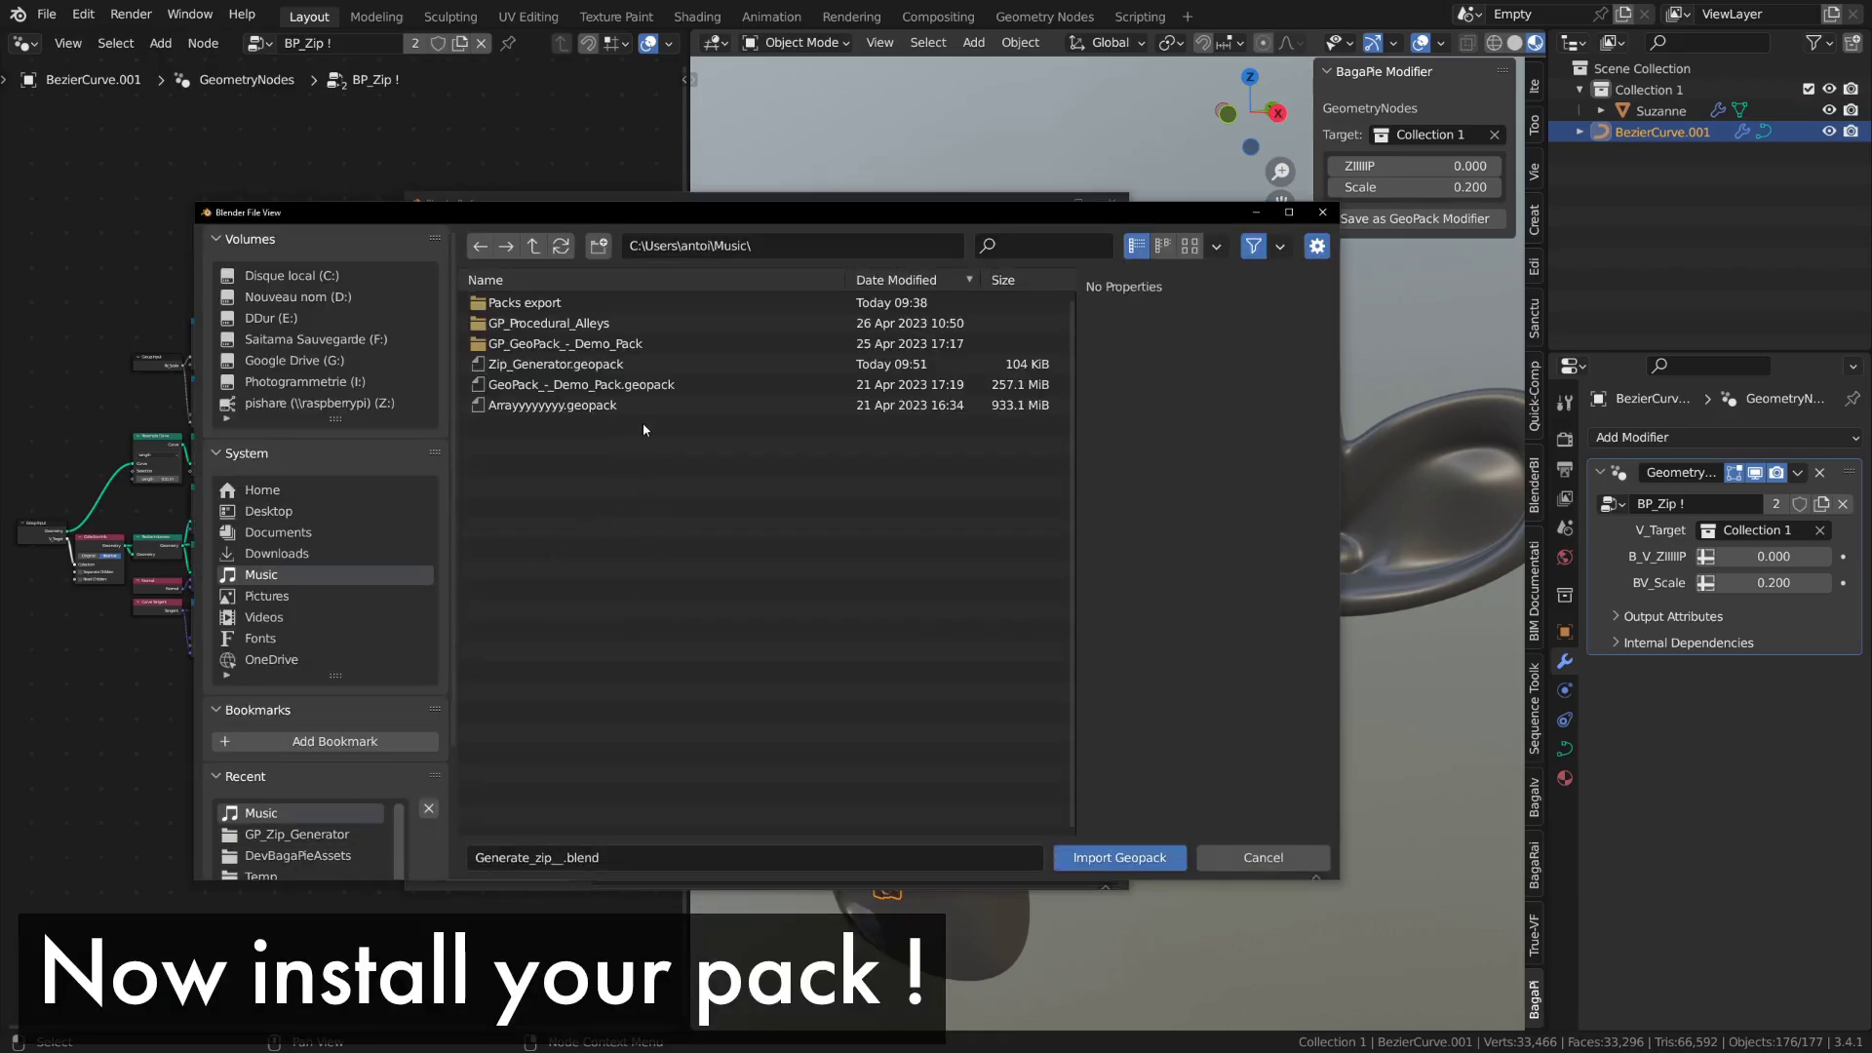
click(624, 364)
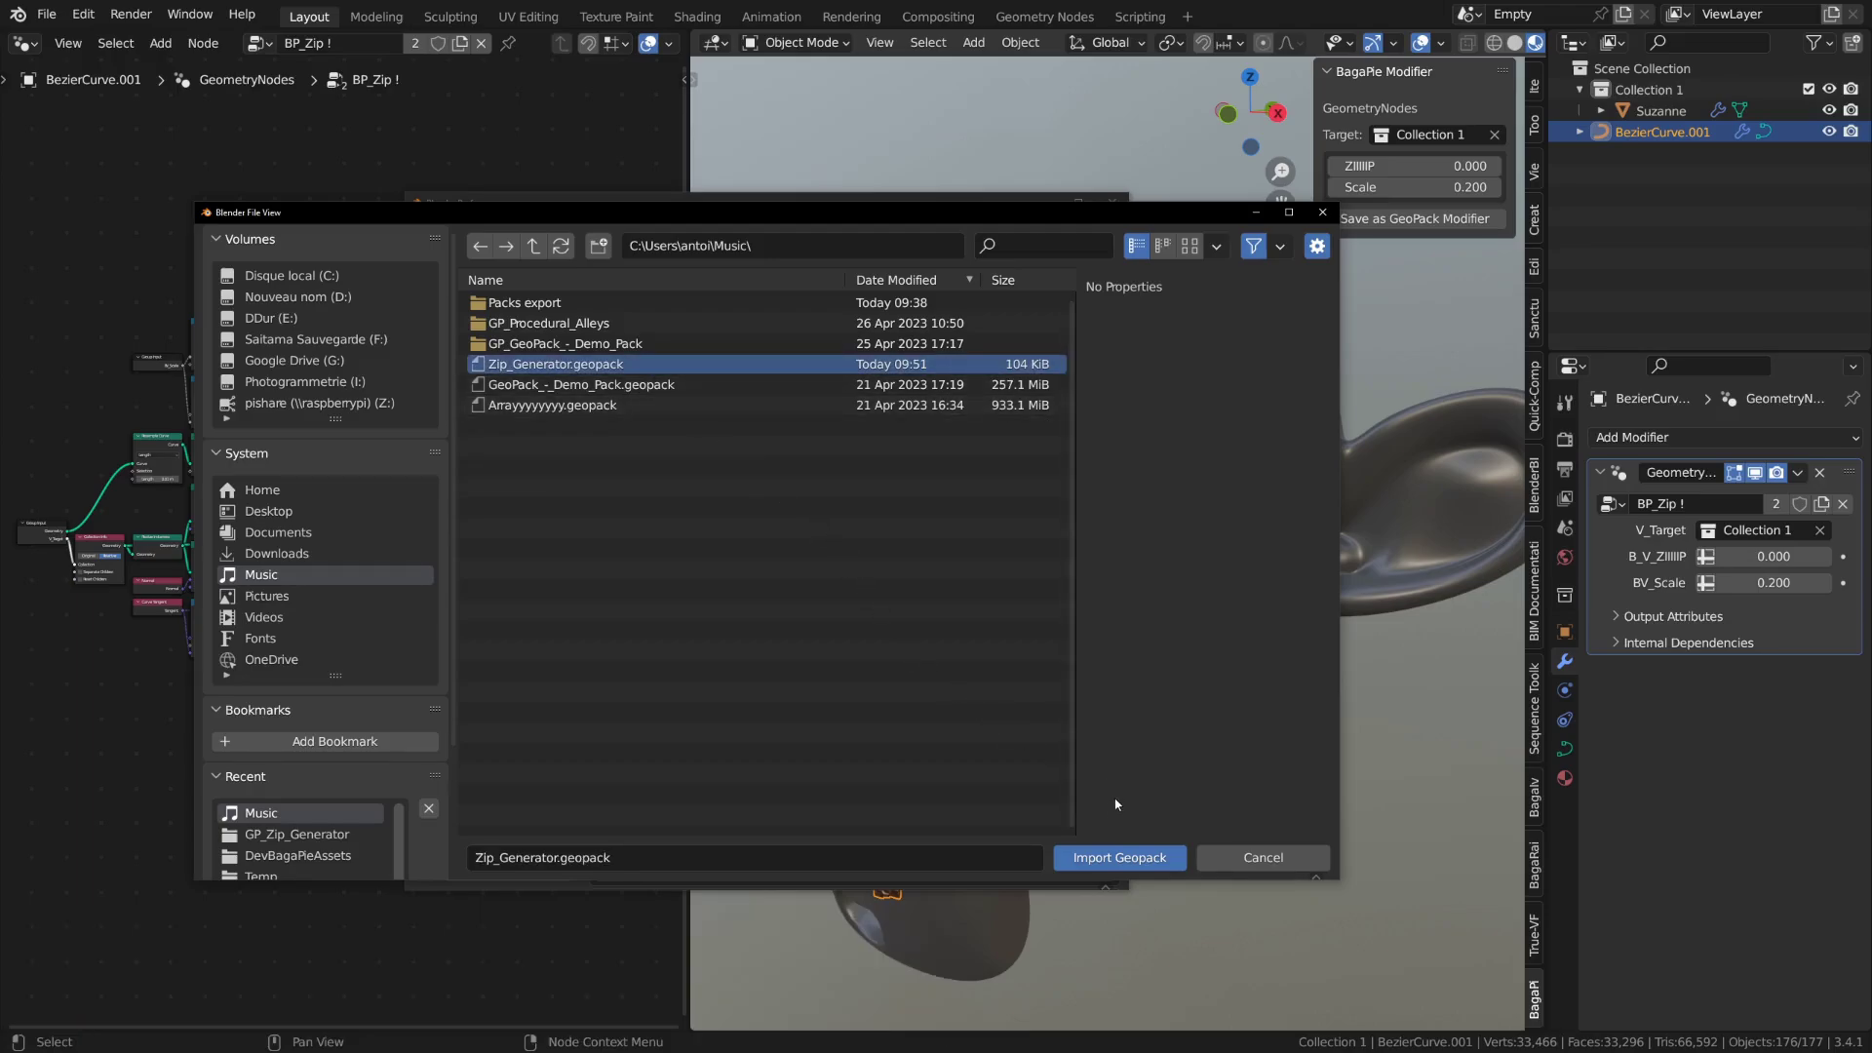
click(1118, 856)
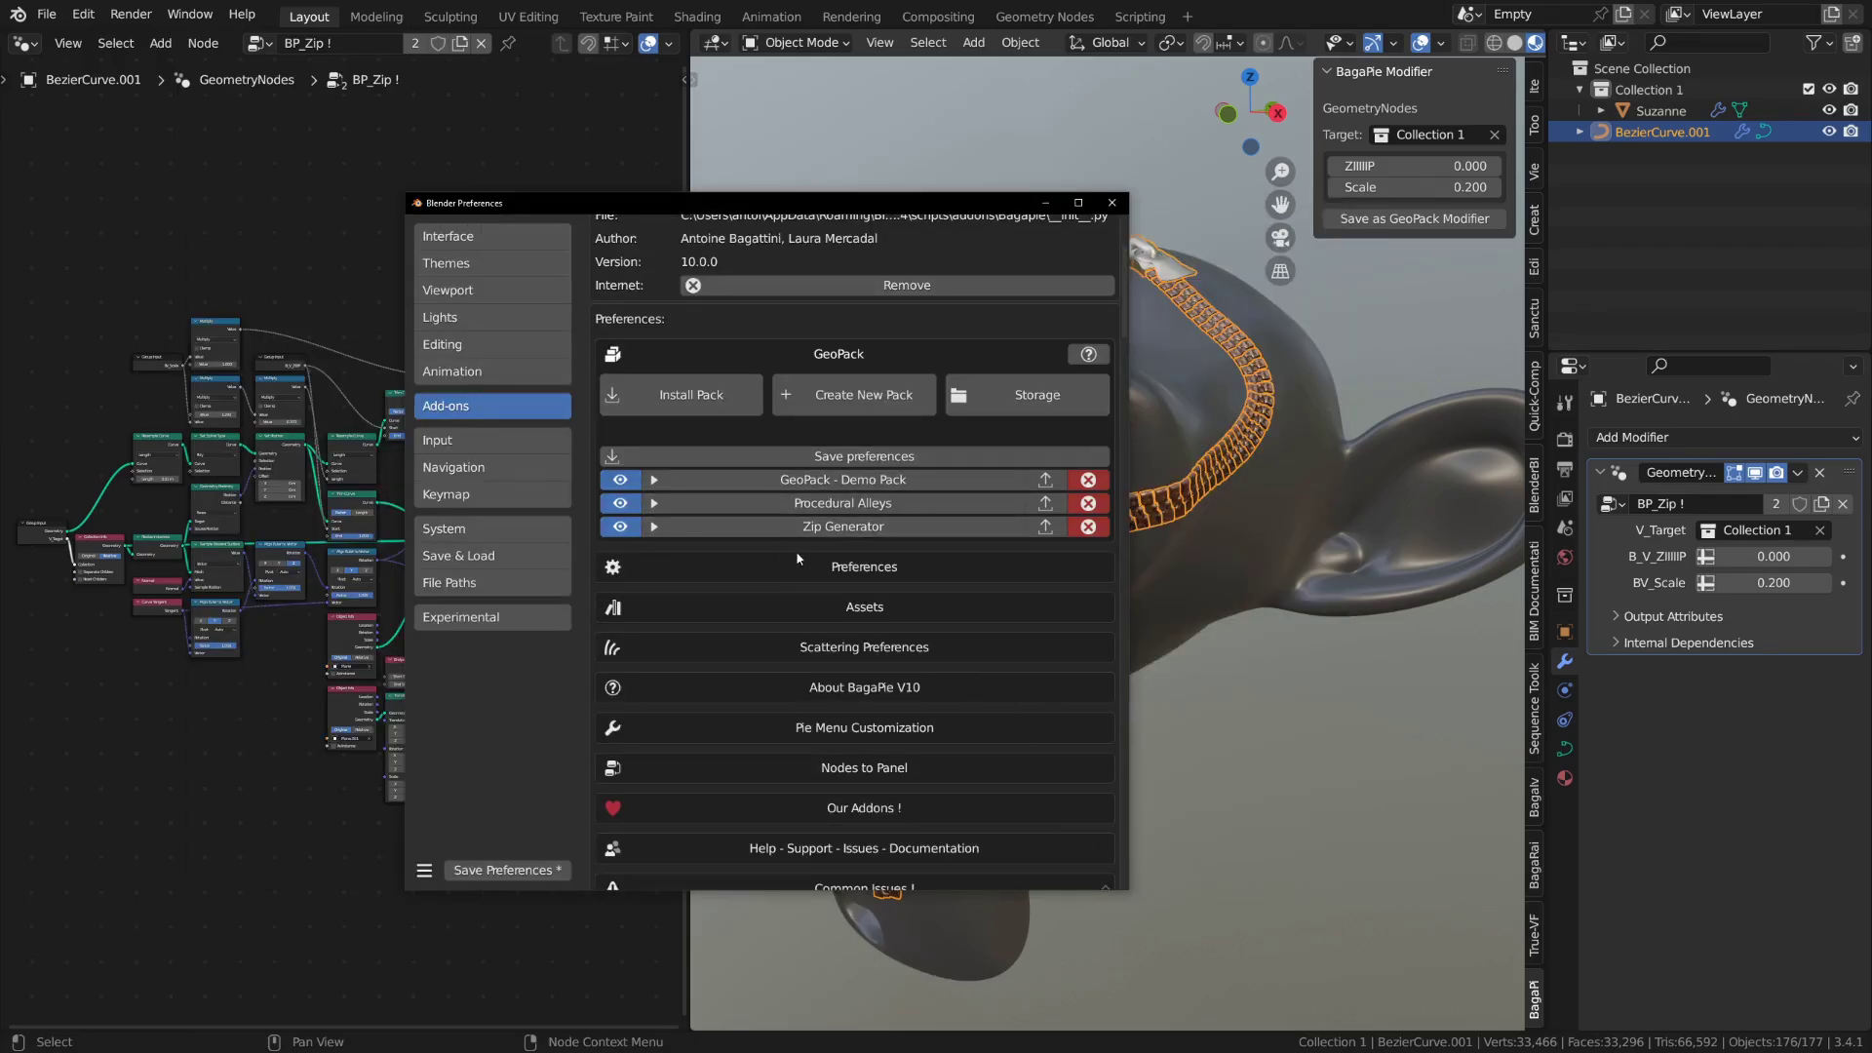
click(795, 529)
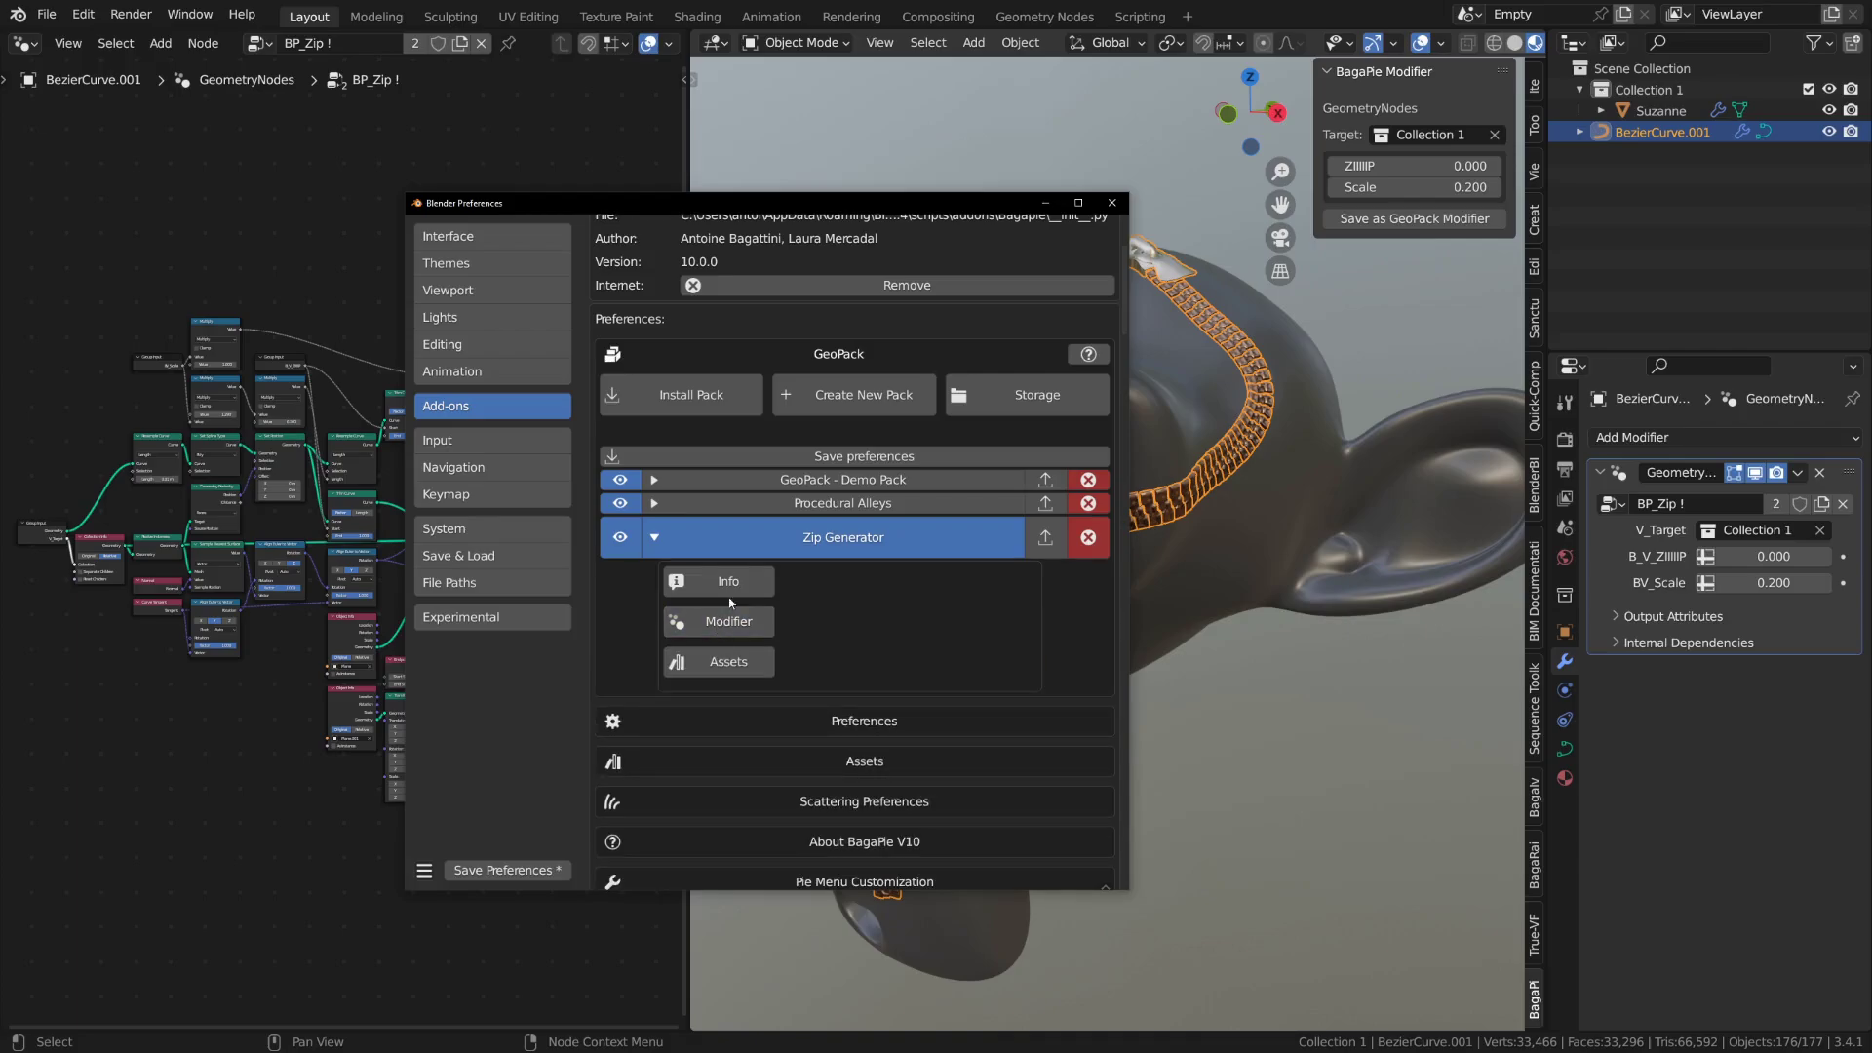
click(1109, 203)
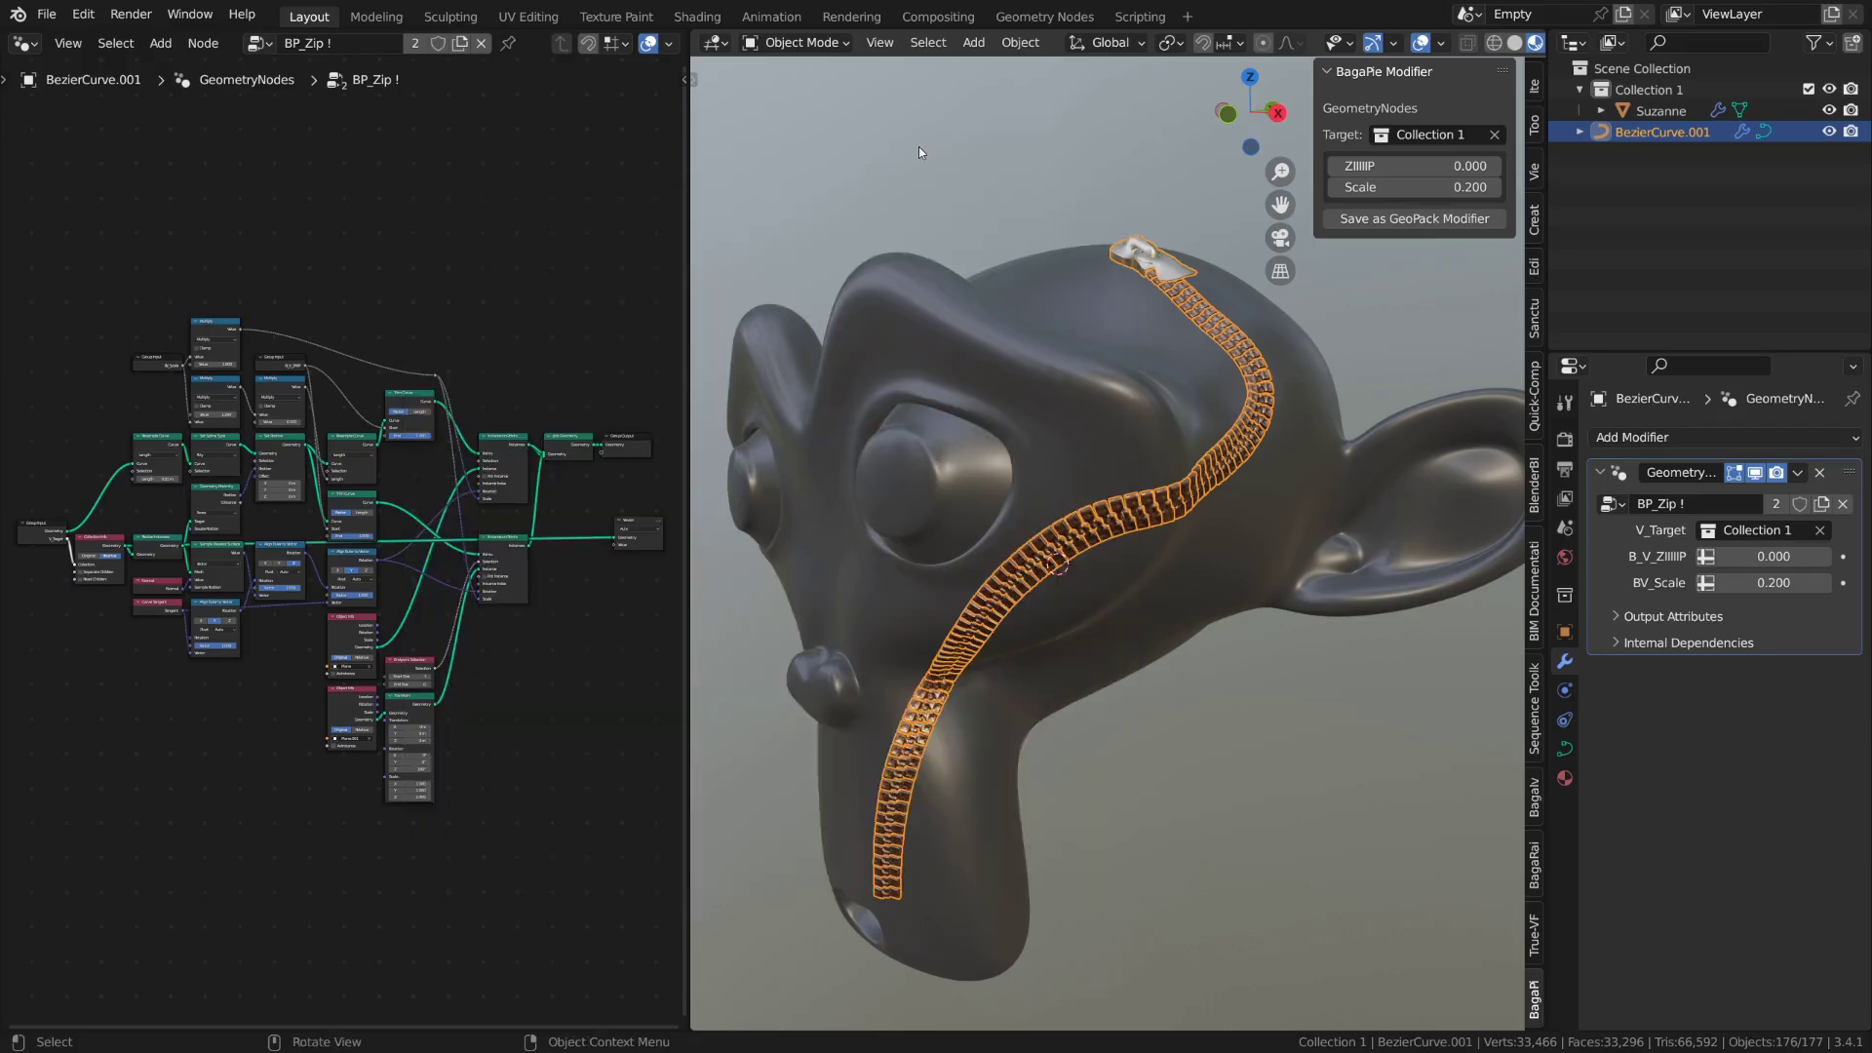
- Start a new General file and delete all of its default objects
key(alt+a)
key(ctrl+n)
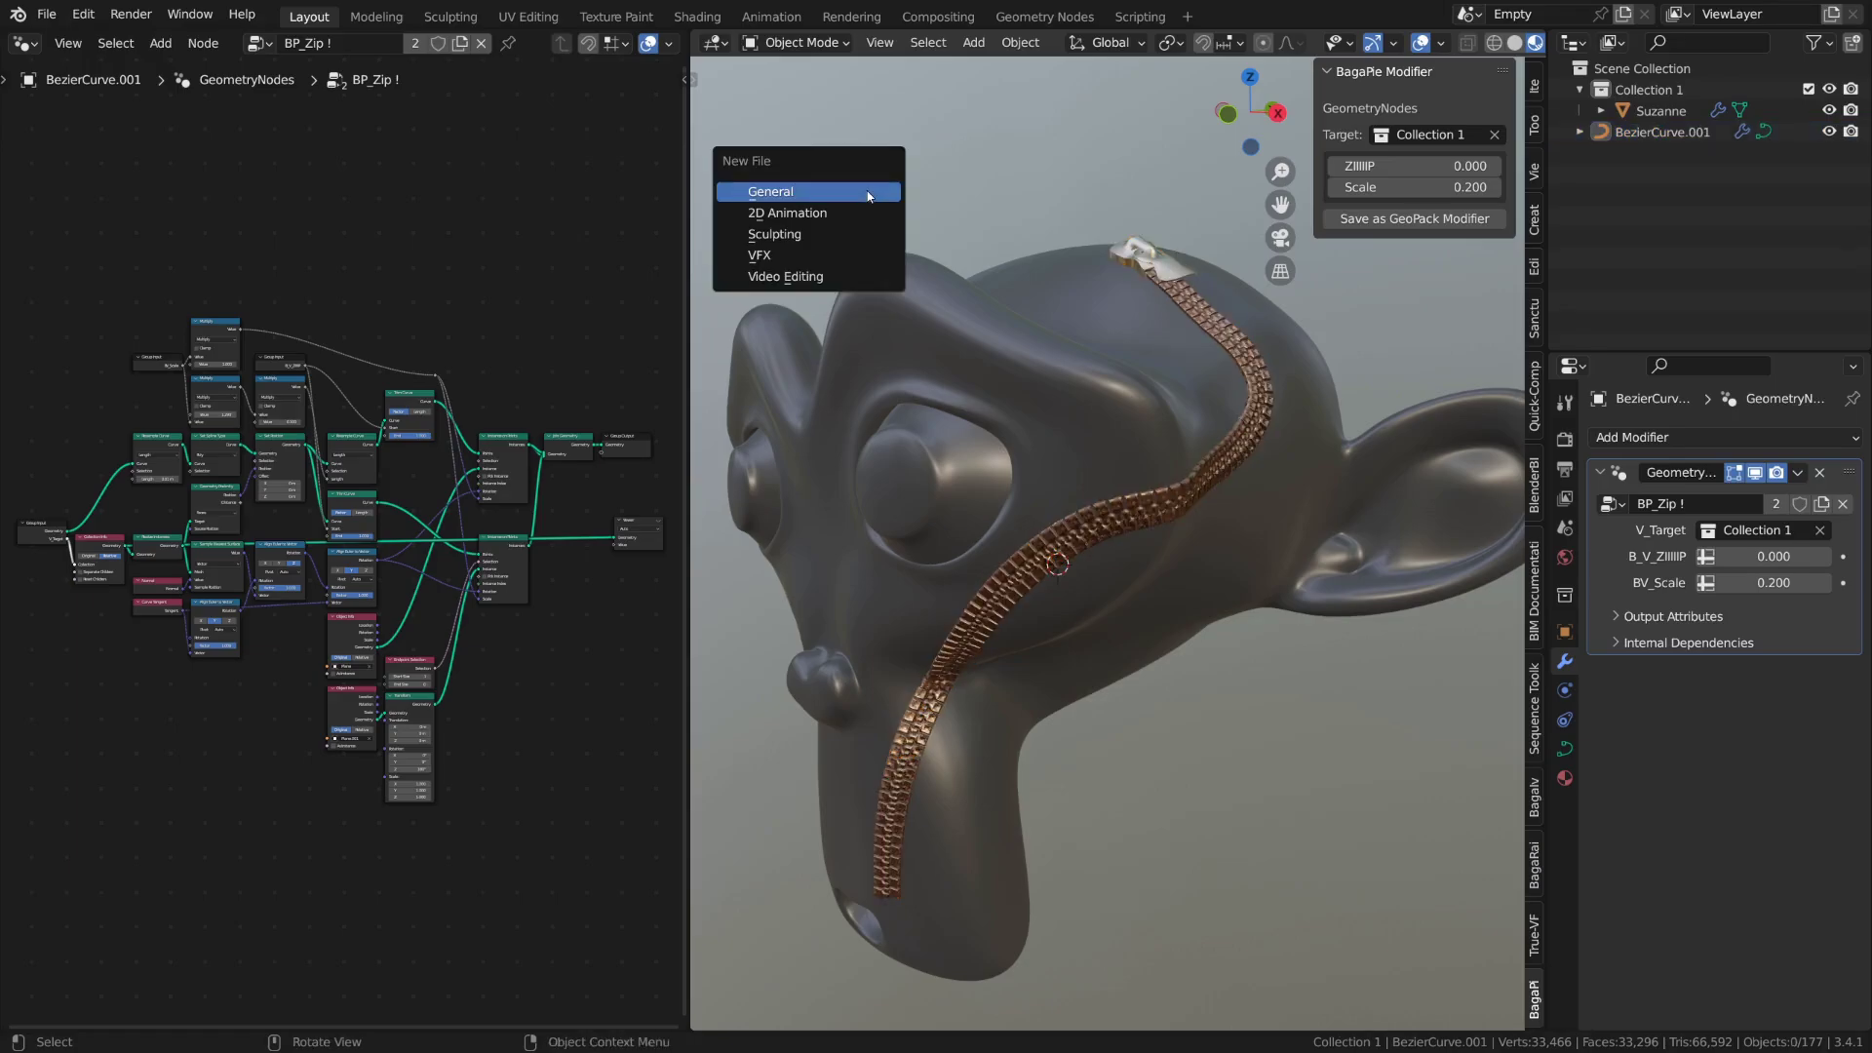
click(868, 196)
click(976, 563)
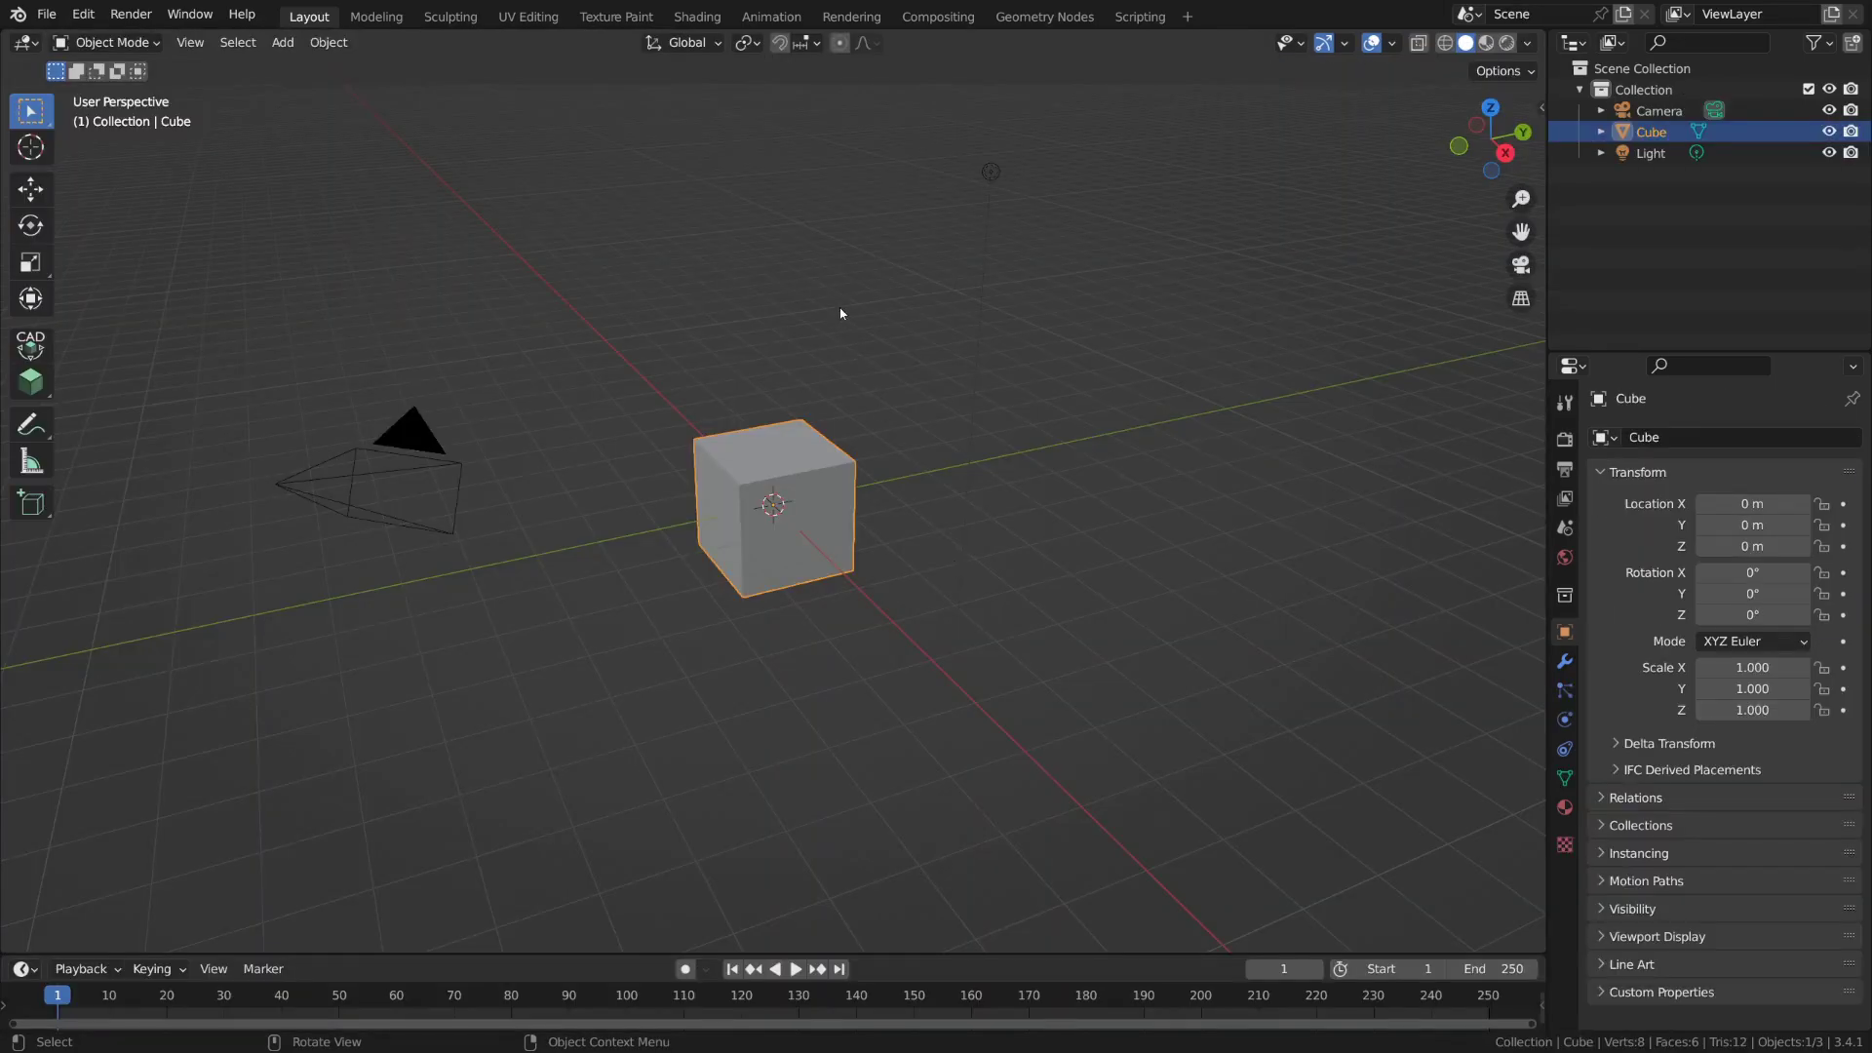
key(a)
key(x)
click(837, 305)
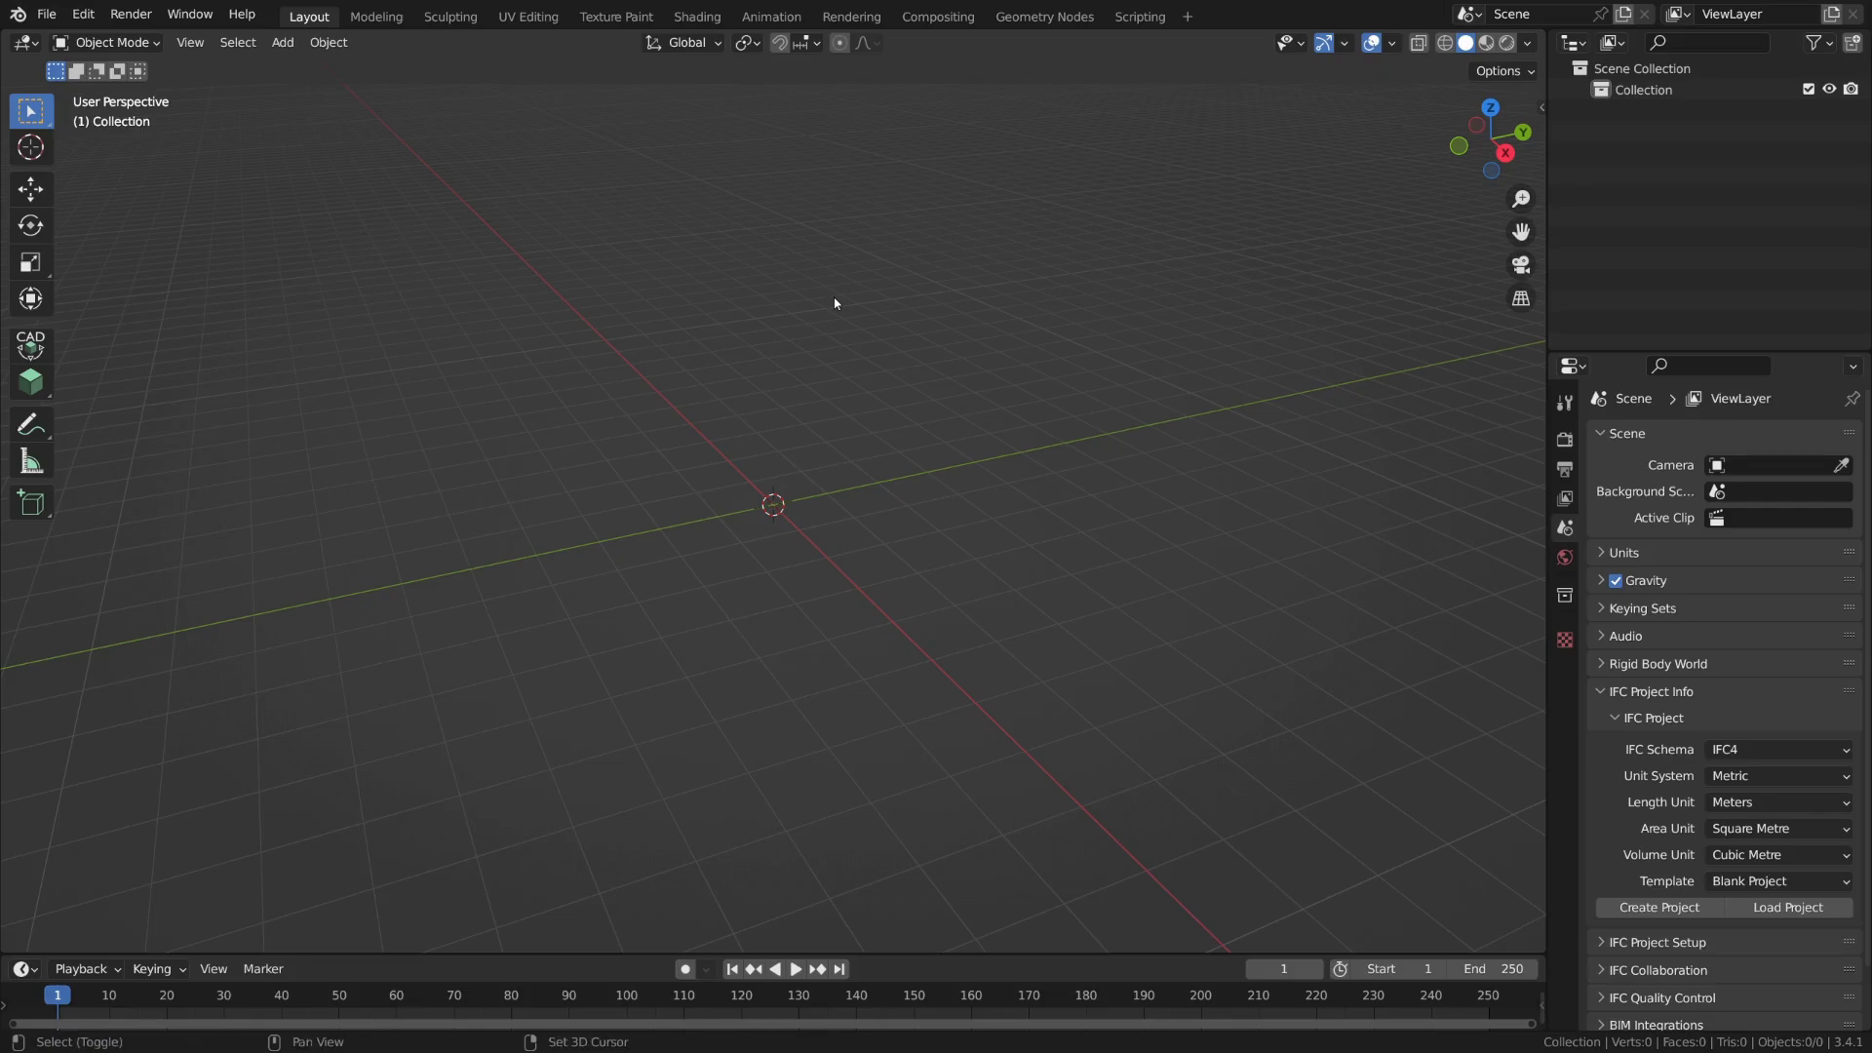
- Add a UV sphere at the scene's origin and shade it smooth
key(shift+a)
mouse_move(838, 297)
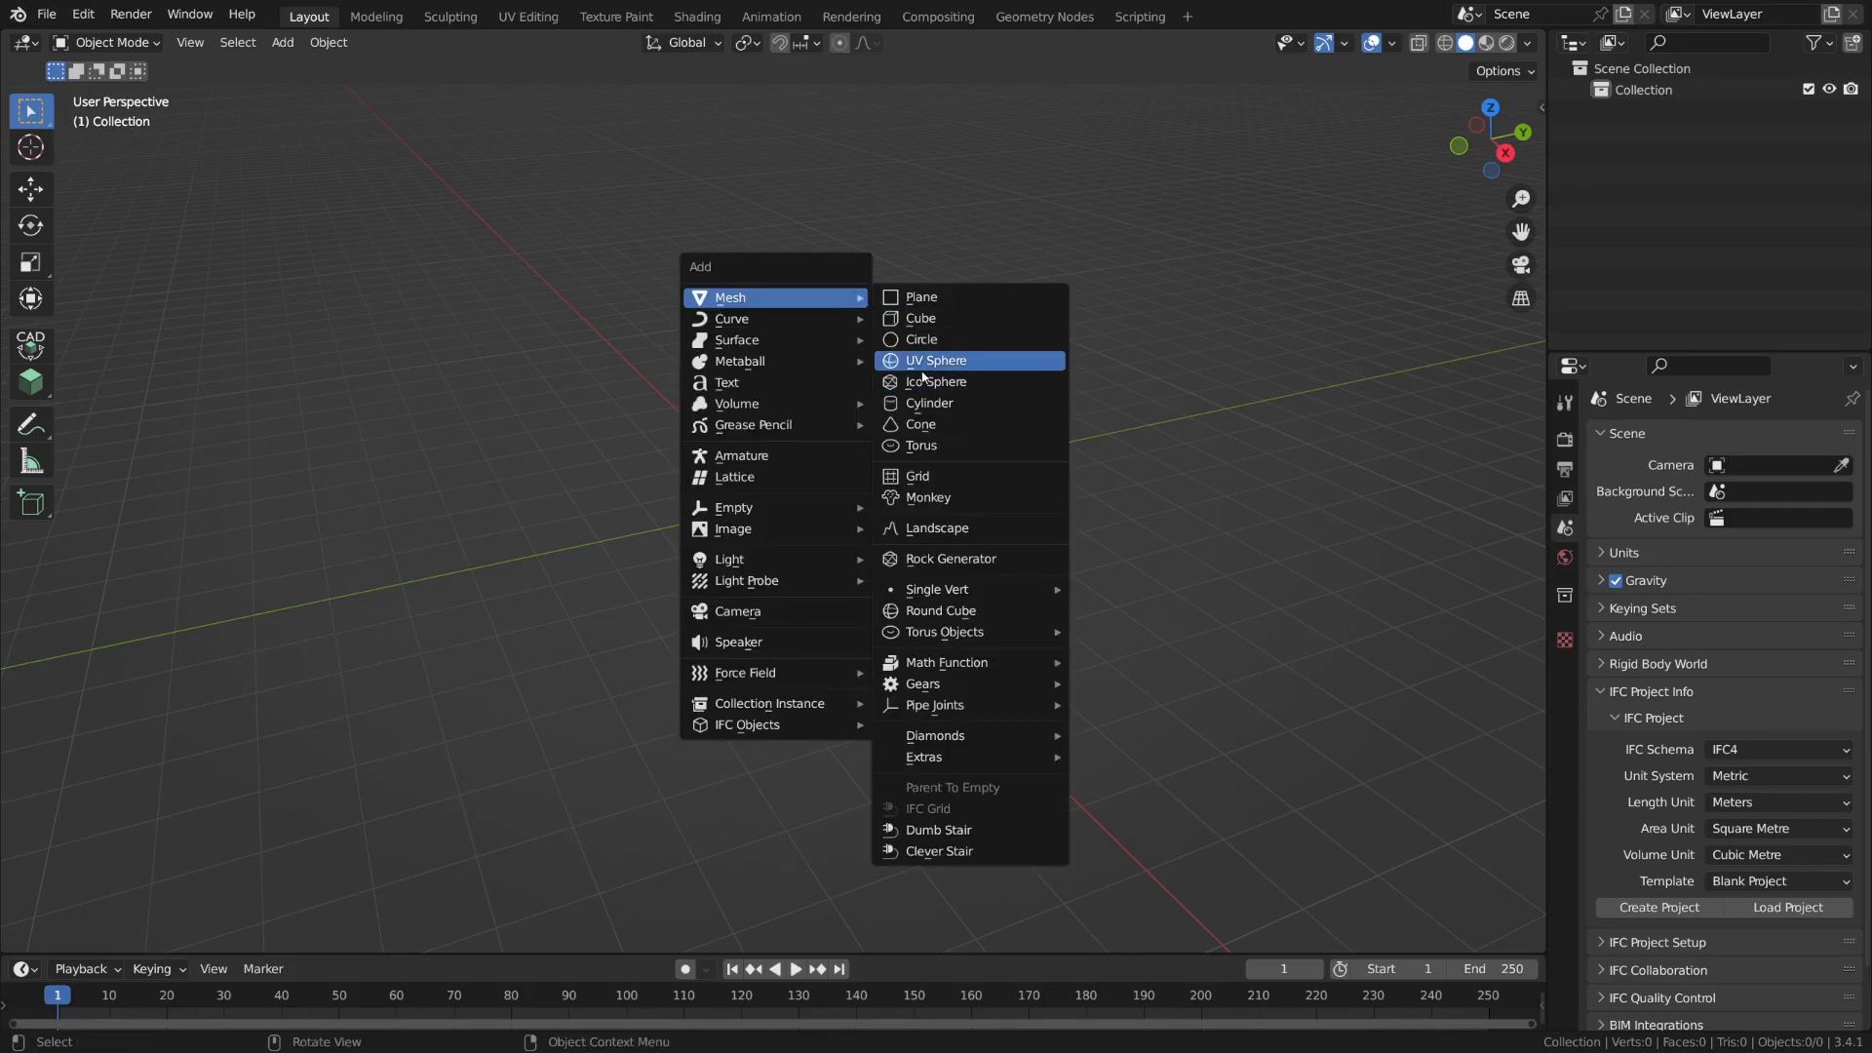
click(916, 361)
right_click(814, 504)
click(817, 499)
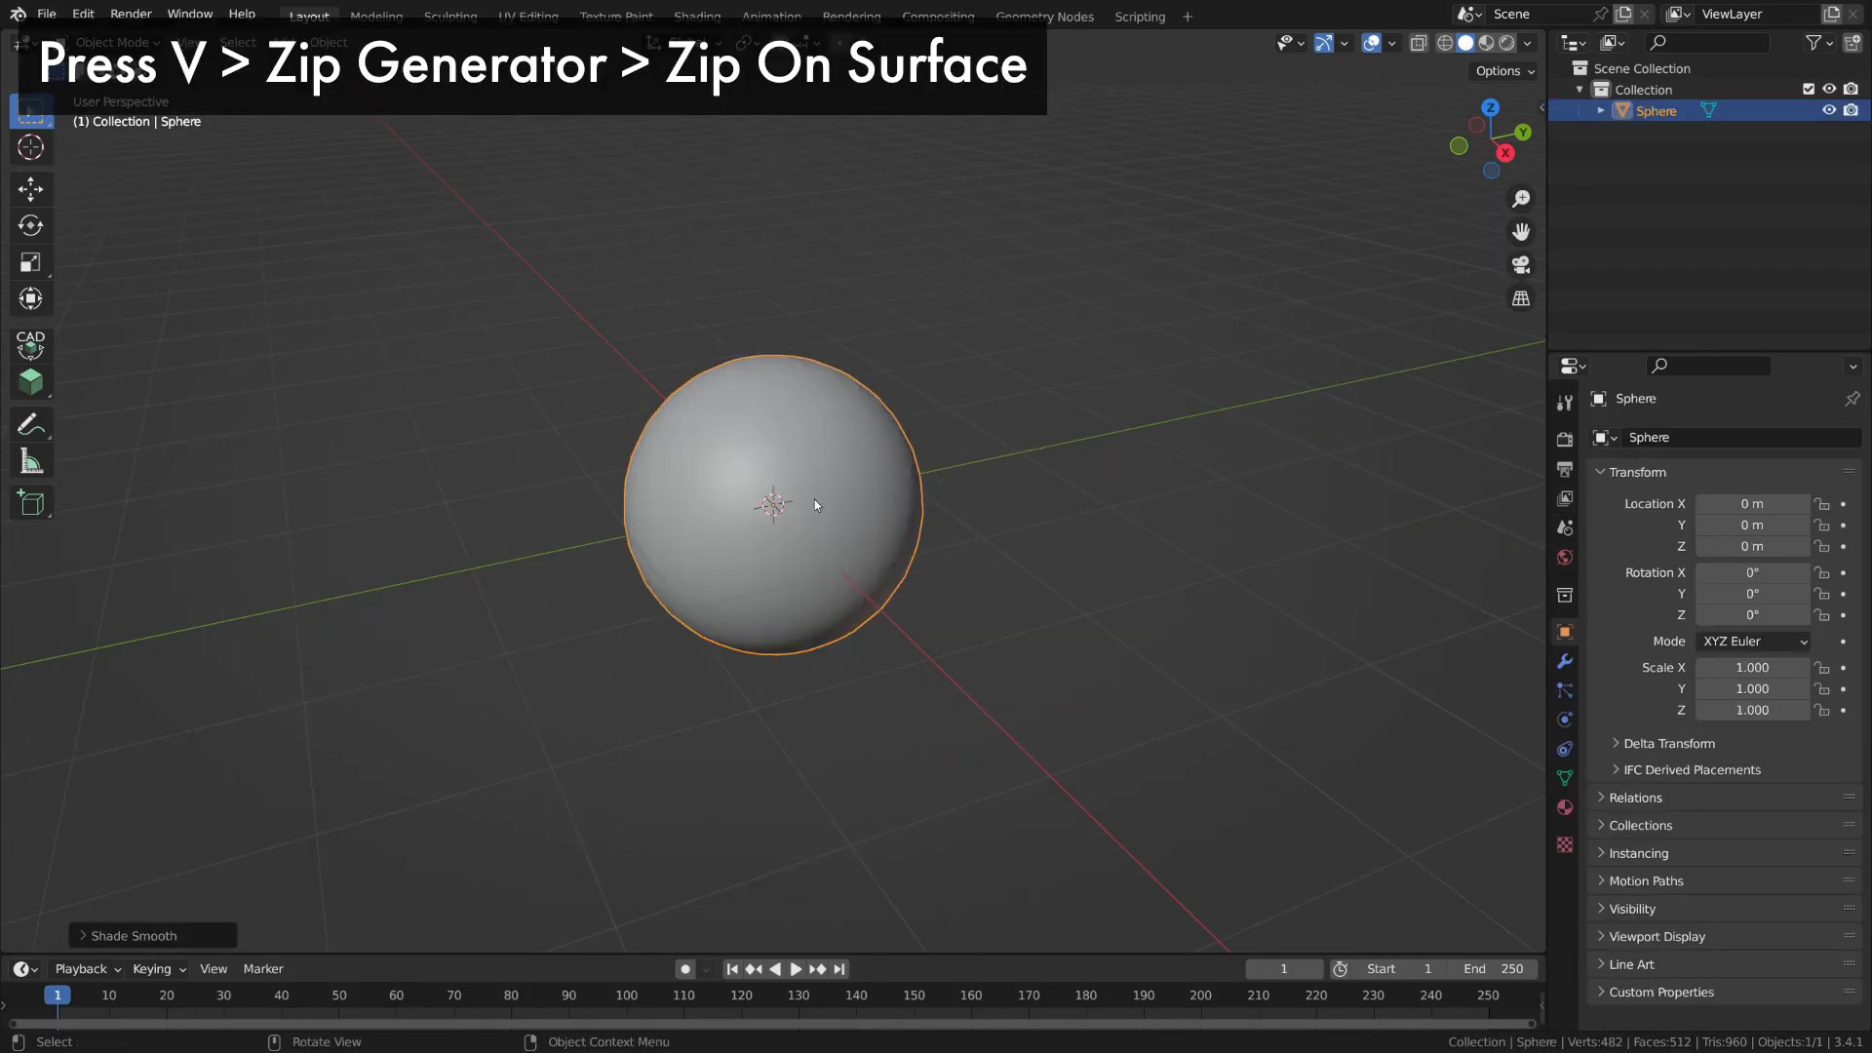
- Apply the Zip Generator pack's Zip On Surface modifier to the sphere, draw three winding zippers on its surface, and return to Object Mode
scroll(817, 502, up, 2)
key(v)
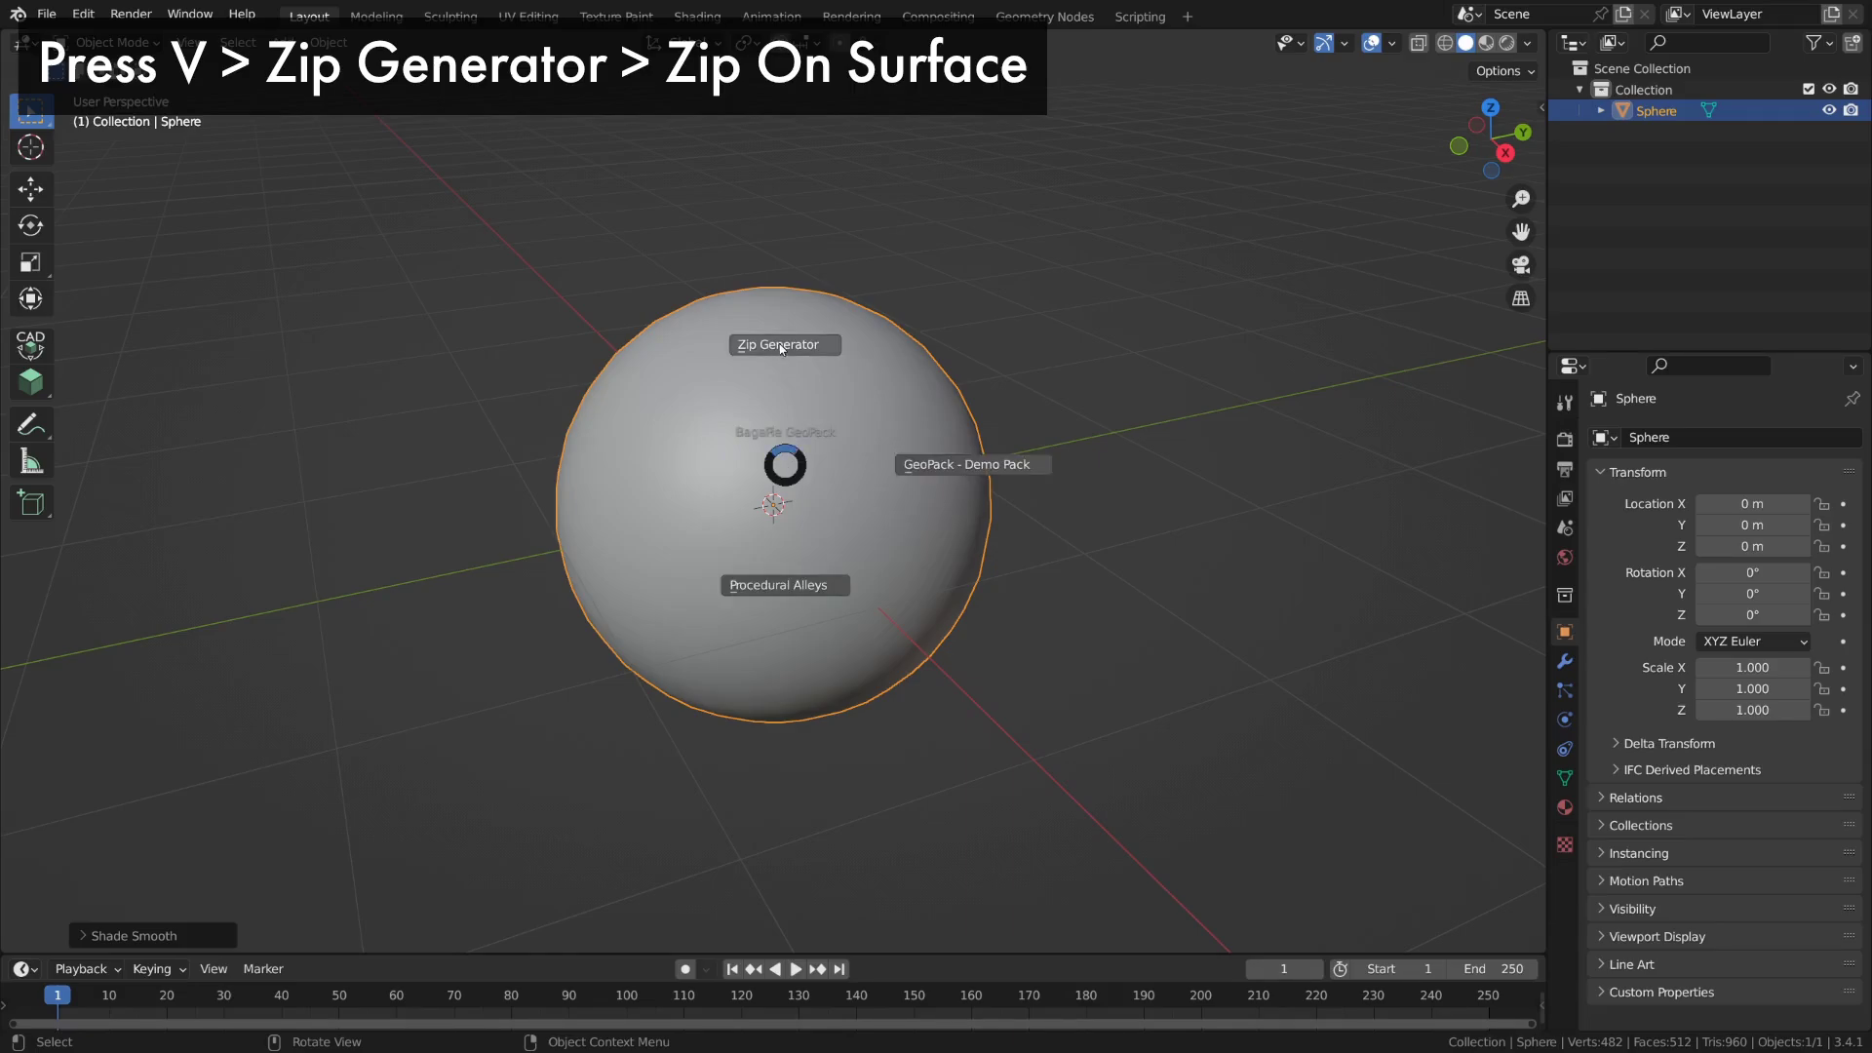
click(778, 342)
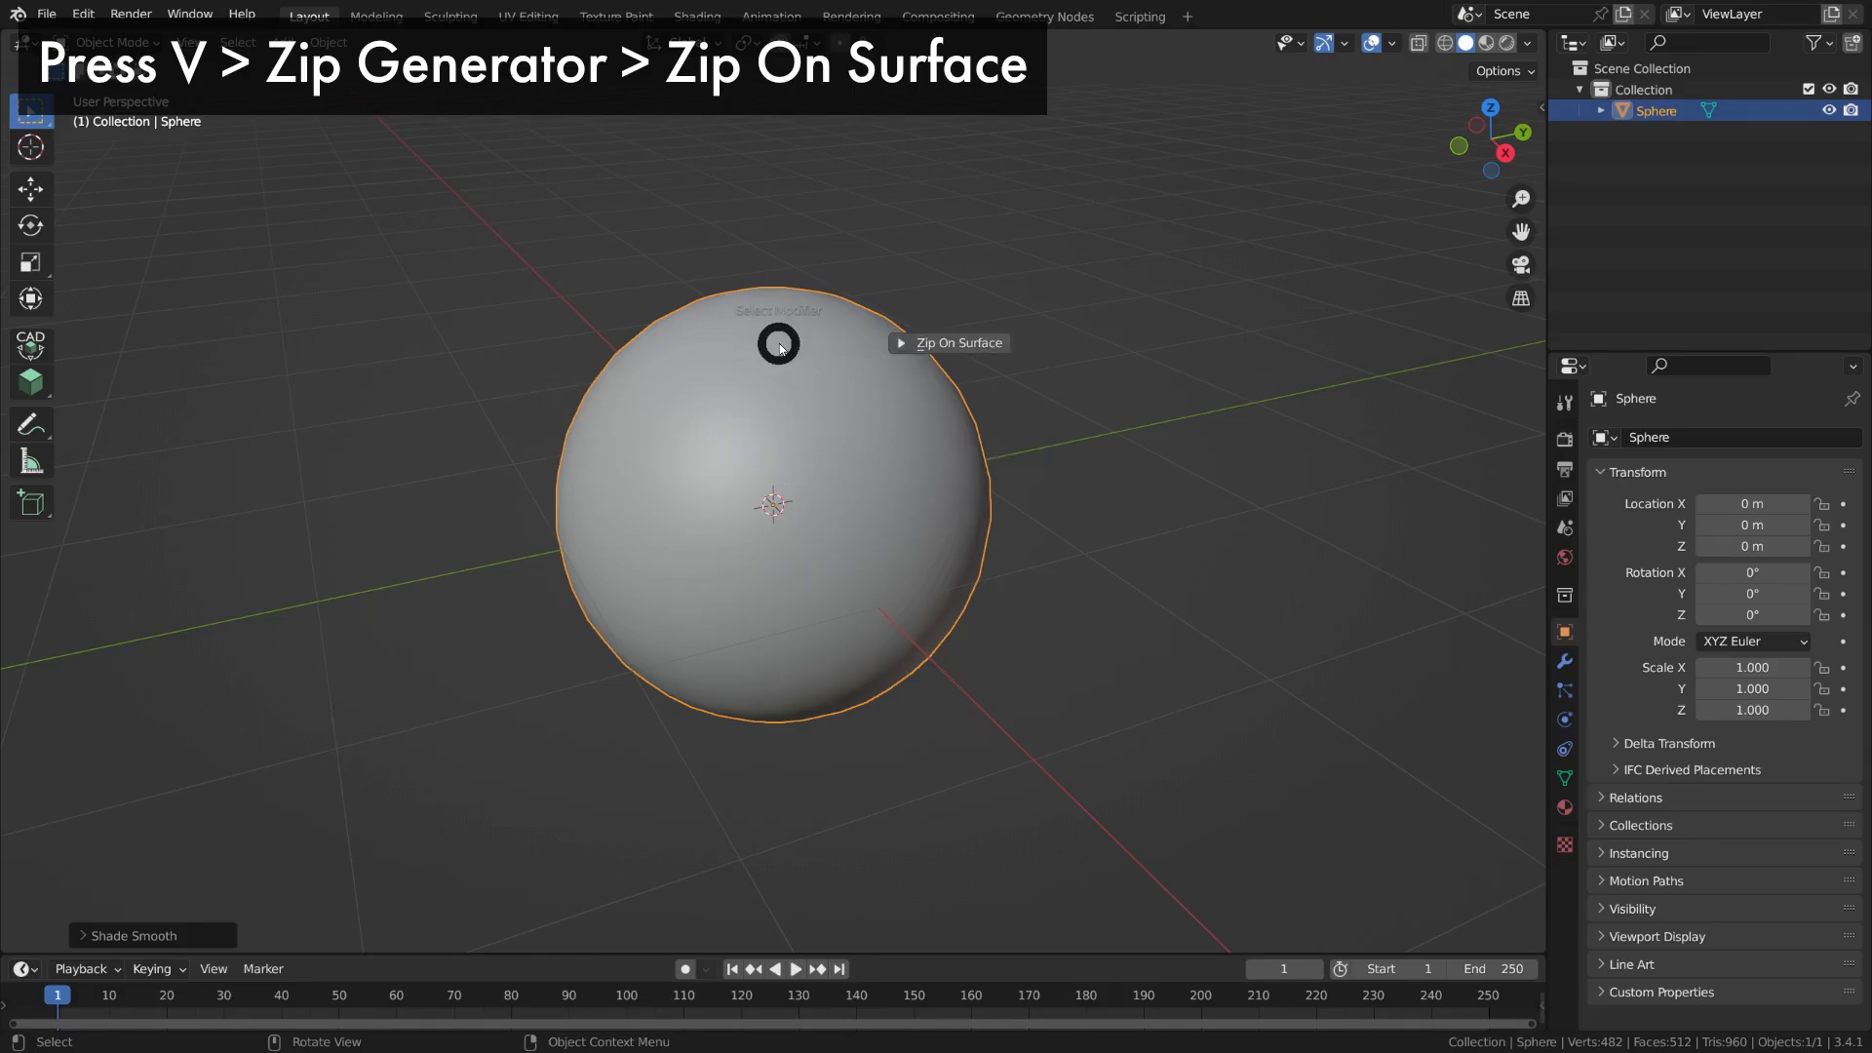
click(921, 342)
drag(814, 333, 665, 583)
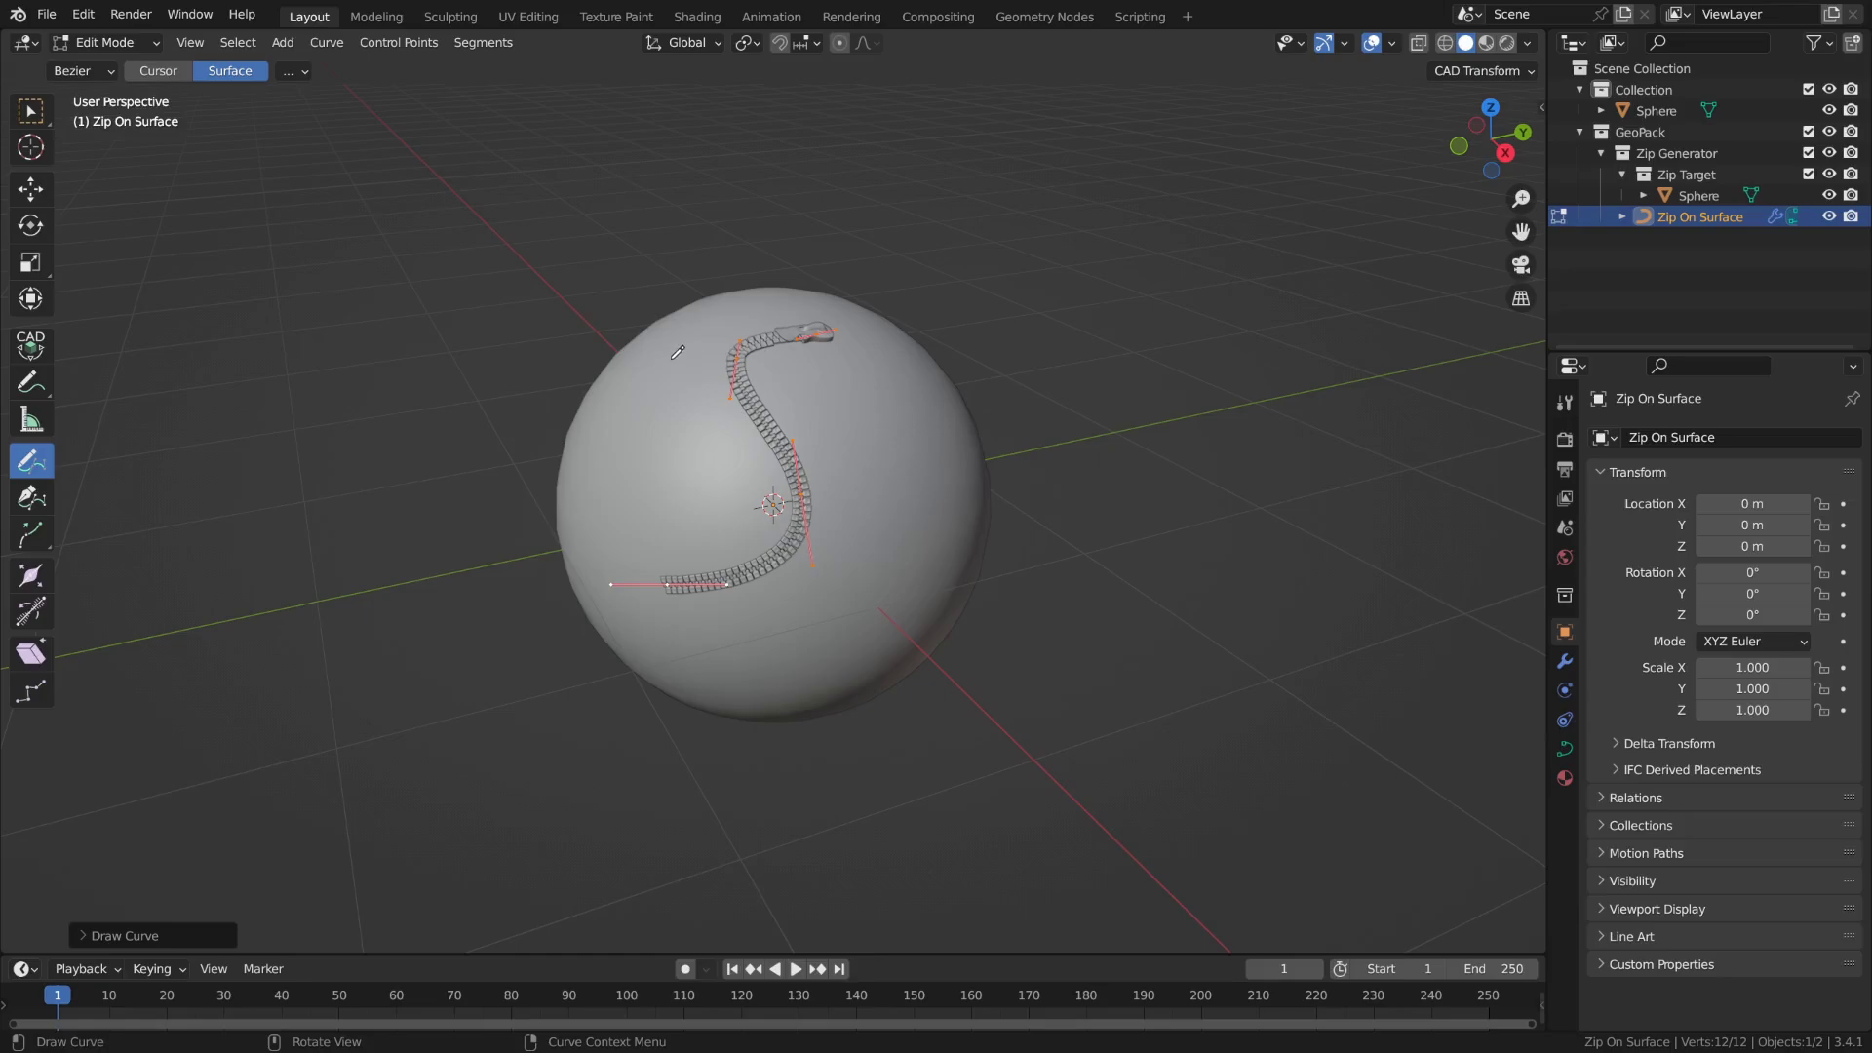
mouse_move(672, 349)
mouse_down()
mouse_move(708, 464)
mouse_move(594, 531)
mouse_up()
mouse_move(827, 382)
mouse_down()
mouse_move(881, 483)
mouse_move(749, 671)
mouse_up()
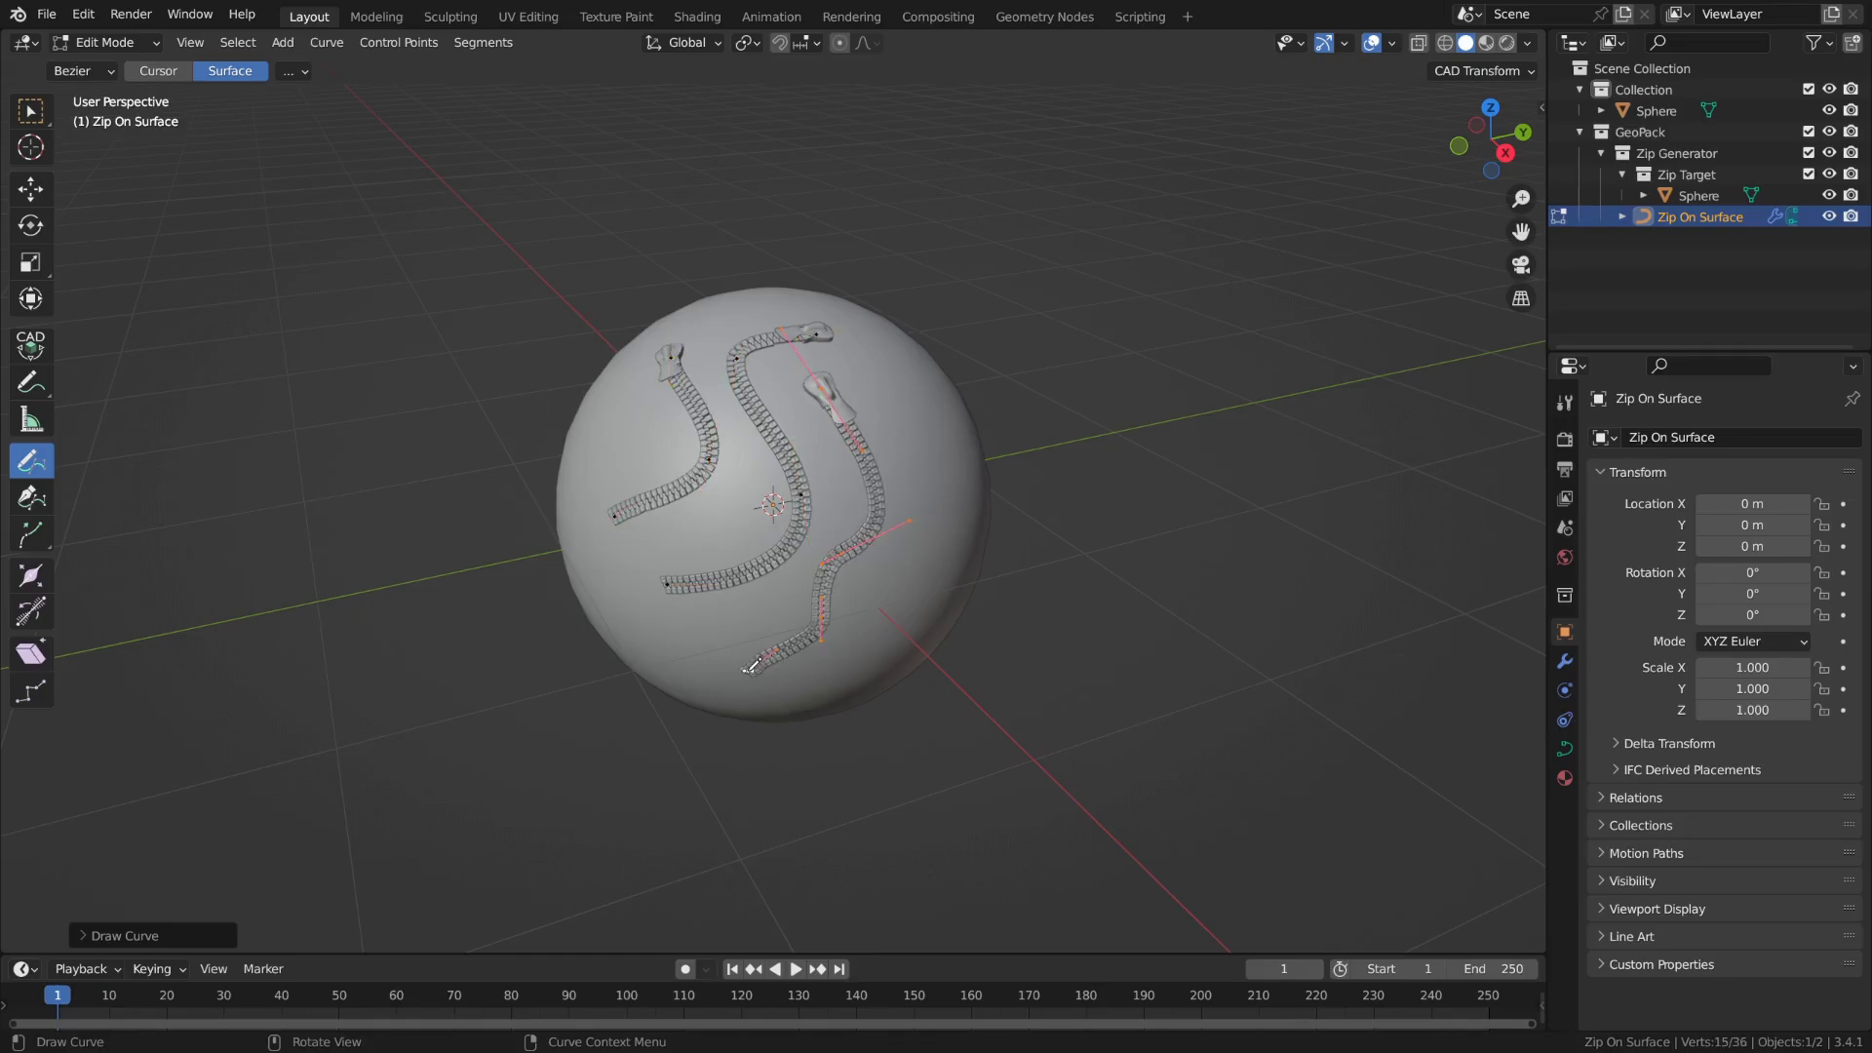
key(Tab)
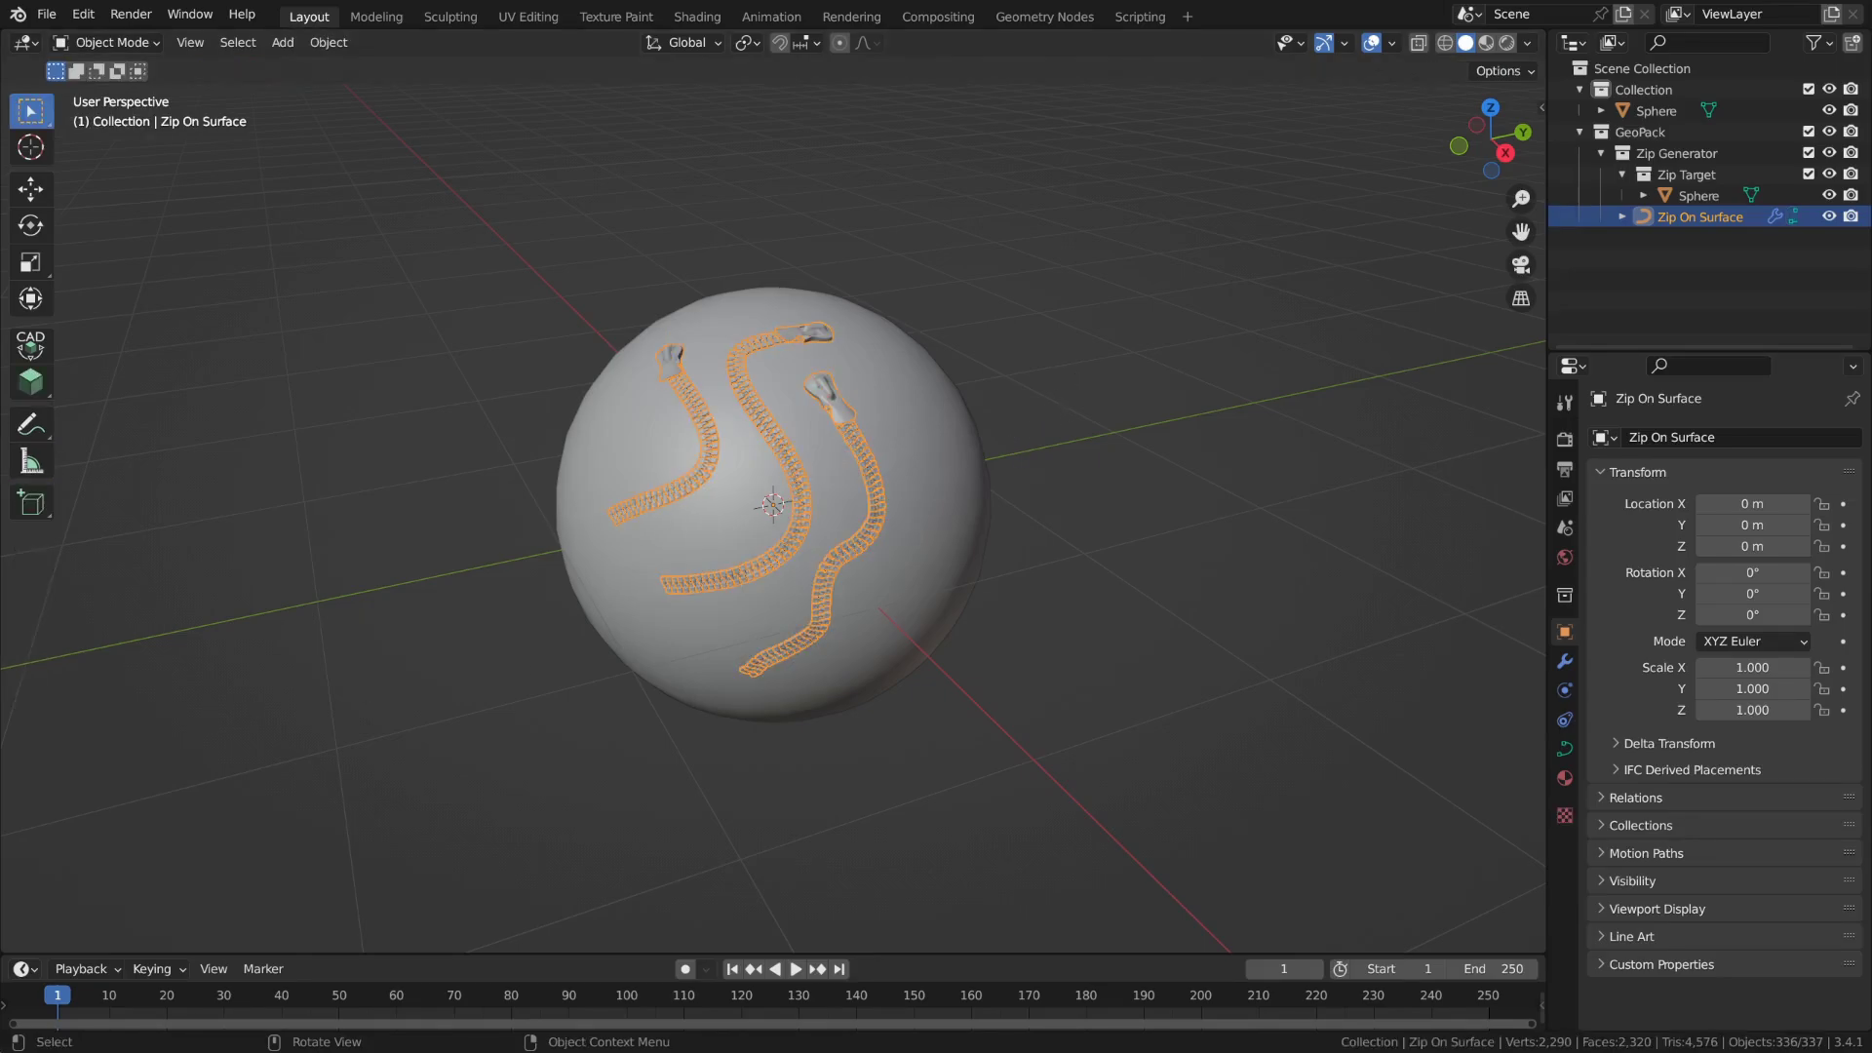